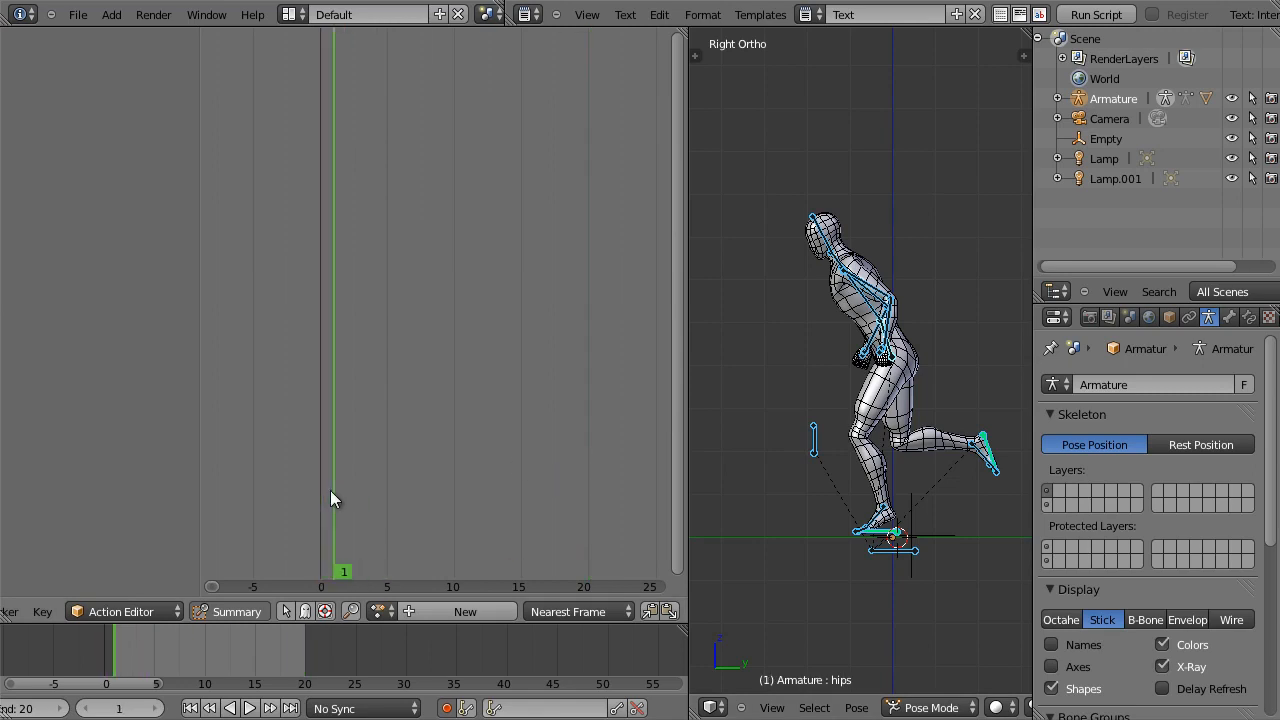
Step: Create a new action for the armature and name it PunchAction
{"action": "left_click", "coordinate": [490, 606]}
{"action": "left_click", "coordinate": [521, 611]}
{"action": "key", "text": "Left"}
{"action": "type", "text": "Pun"}
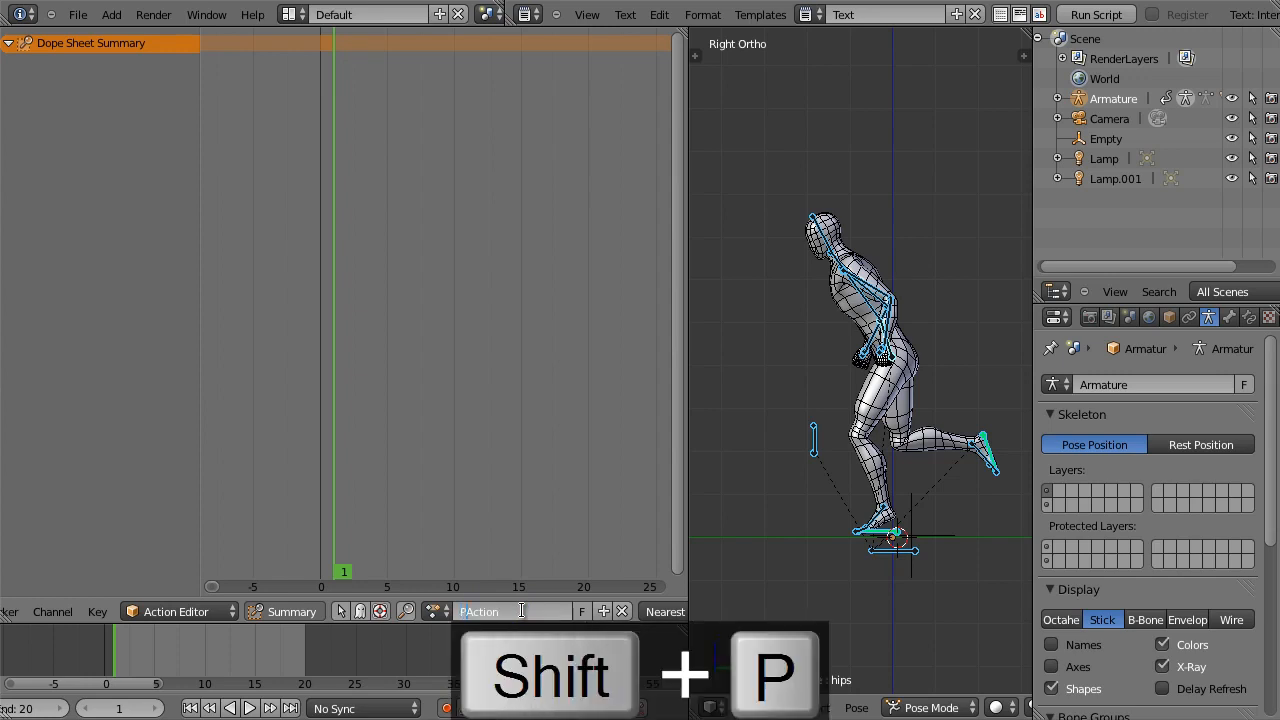
{"action": "type", "text": "ch"}
{"action": "key", "text": "Return"}
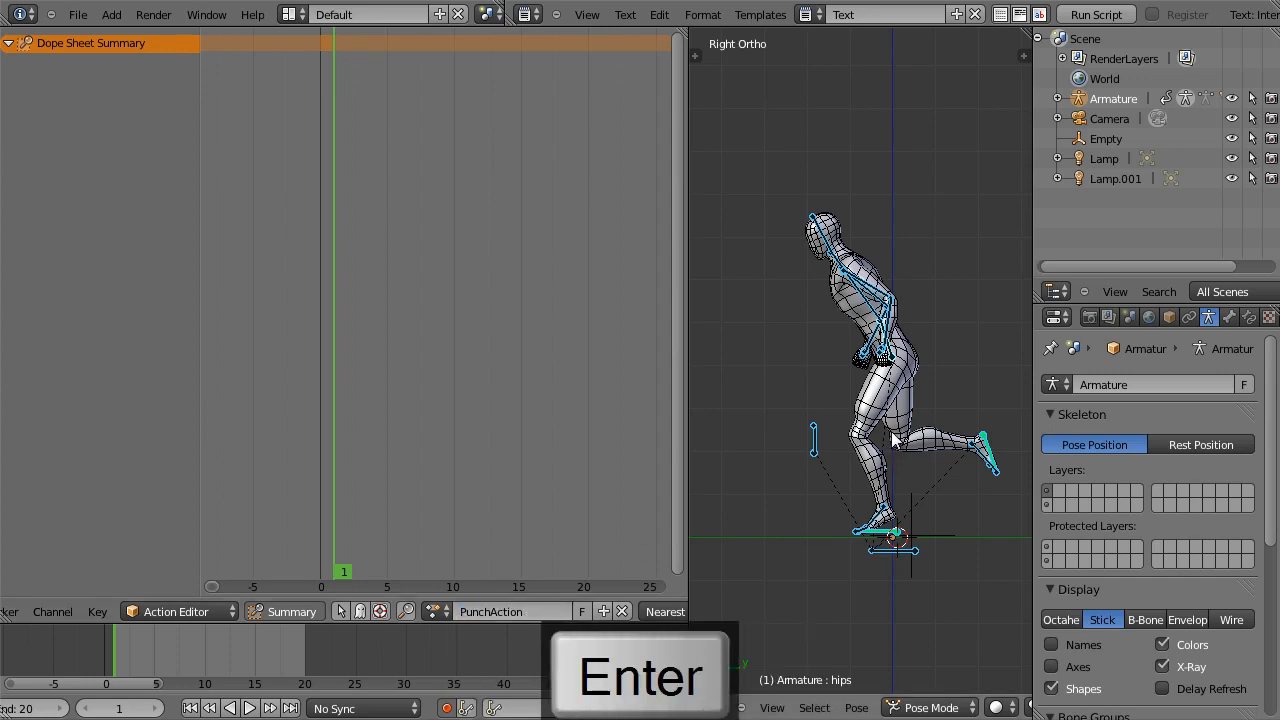
Step: Clear the rotation and location of all bones and insert a LocRot keyframe at frame 1
{"action": "key", "text": "alt+r"}
{"action": "key", "text": "alt+g"}
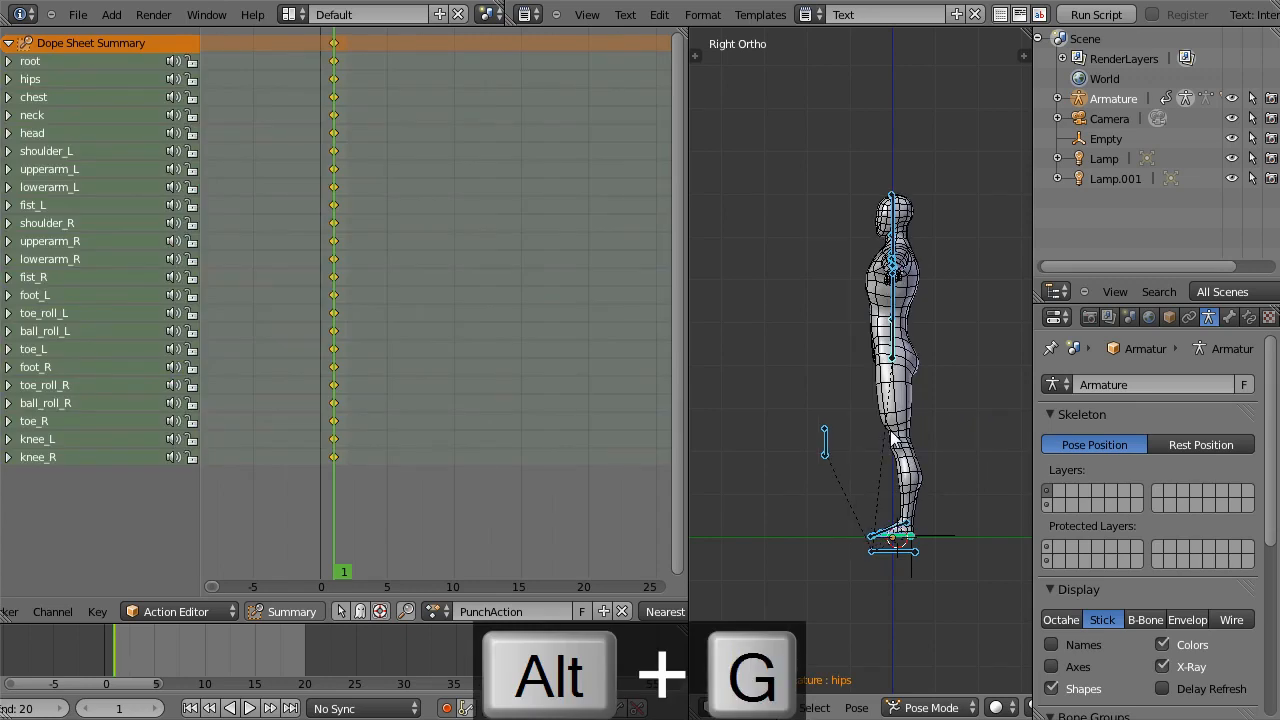
{"action": "key", "text": "i"}
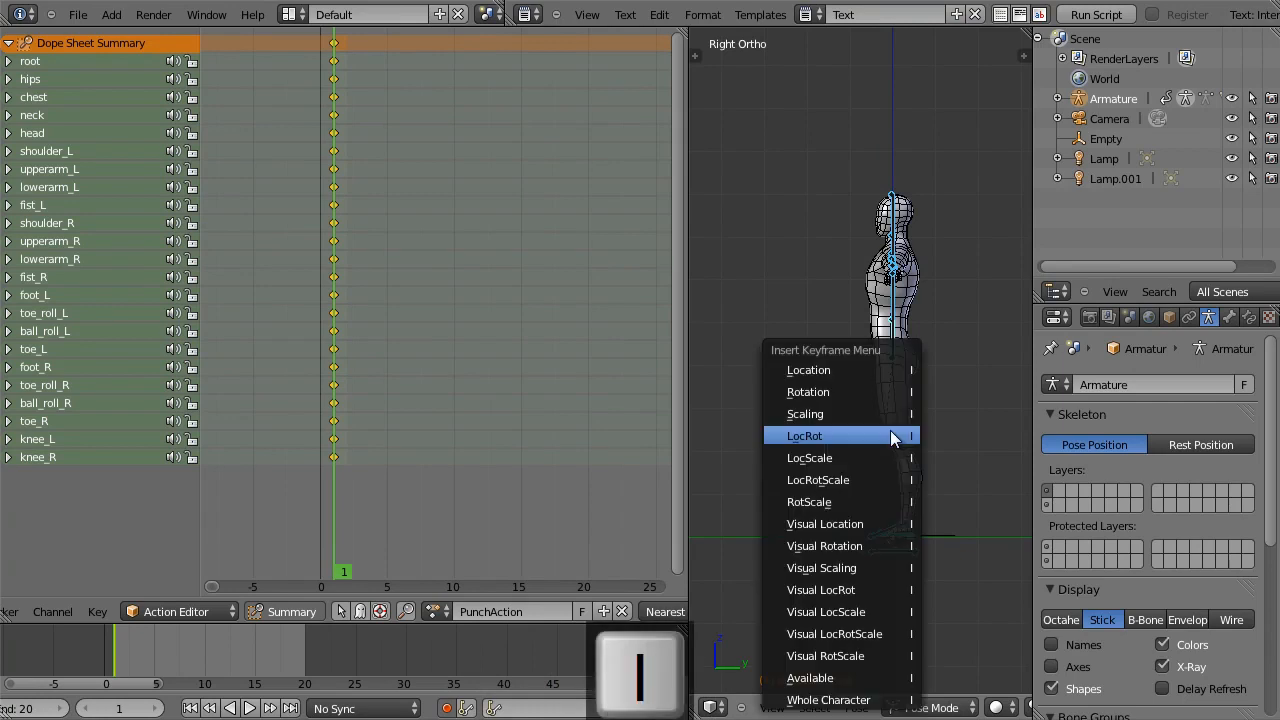
{"action": "key", "text": "Return"}
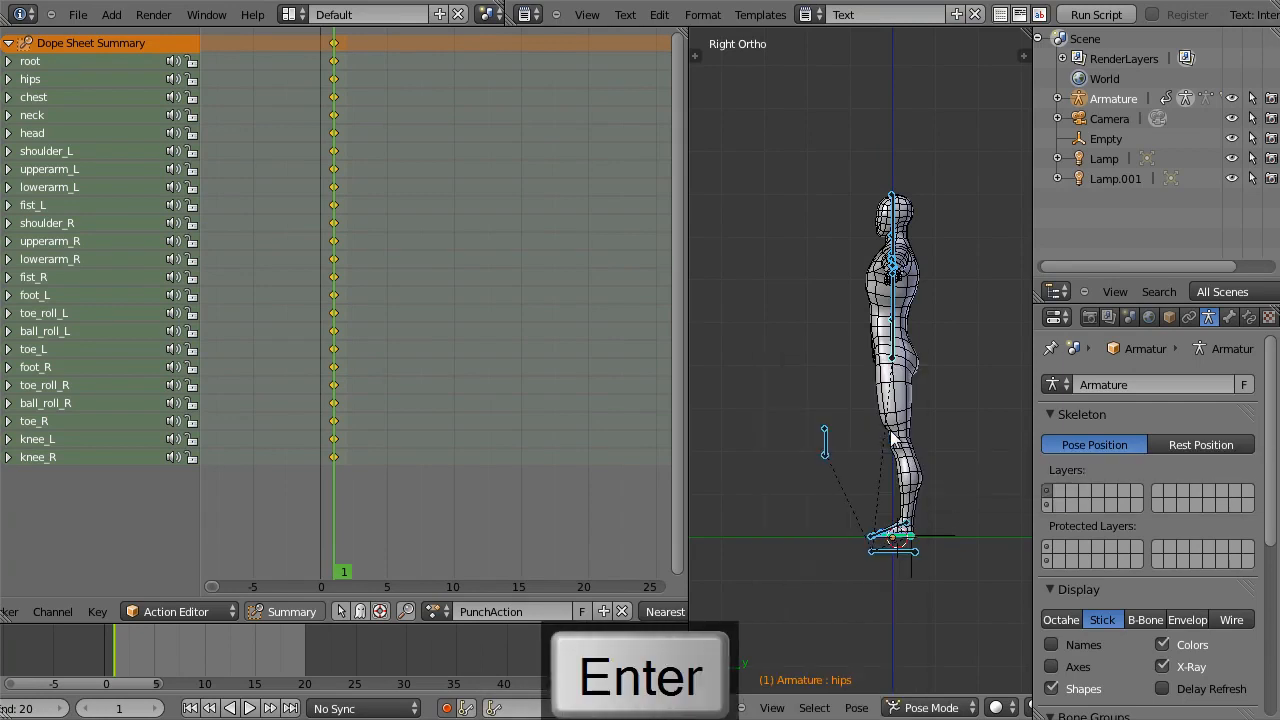
Step: Select the fist_L and fist_R bones and insert a Scaling keyframe for them at frame 1
{"action": "middle_click_drag", "start_coordinate": [904, 364], "coordinate": [930, 356]}
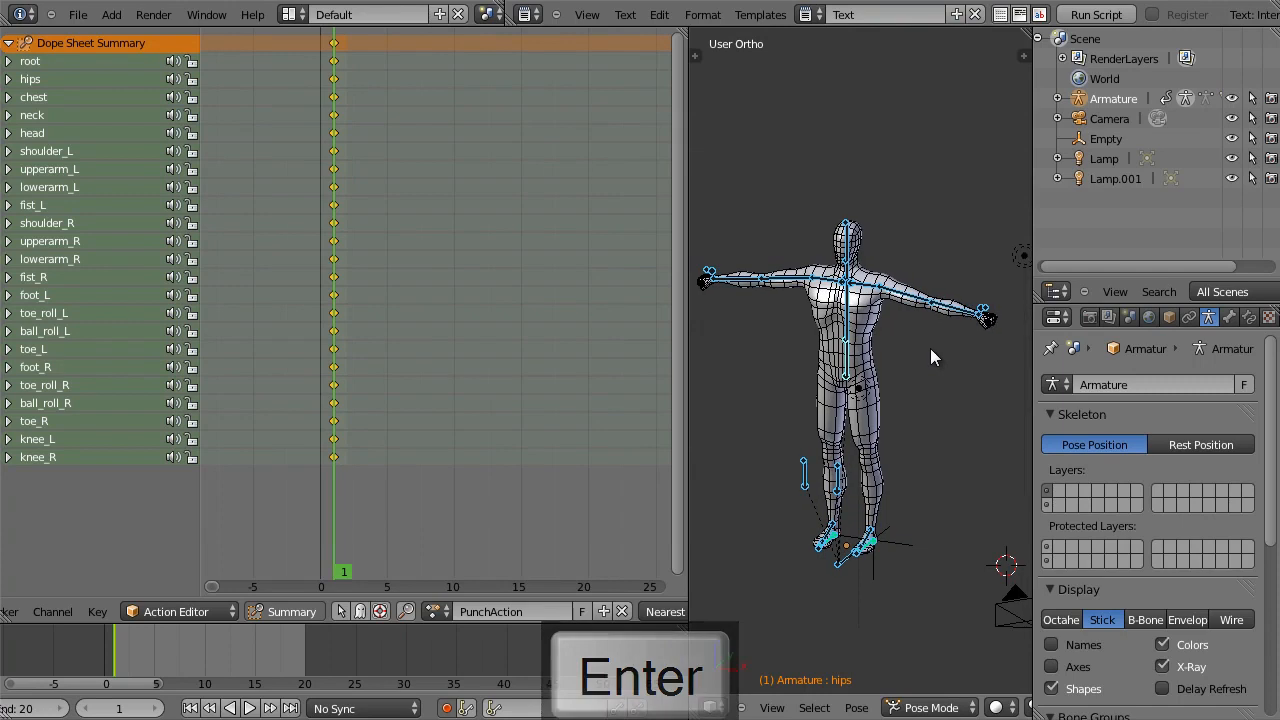
{"action": "right_click", "coordinate": [984, 312]}
{"action": "right_click", "coordinate": [710, 275]}
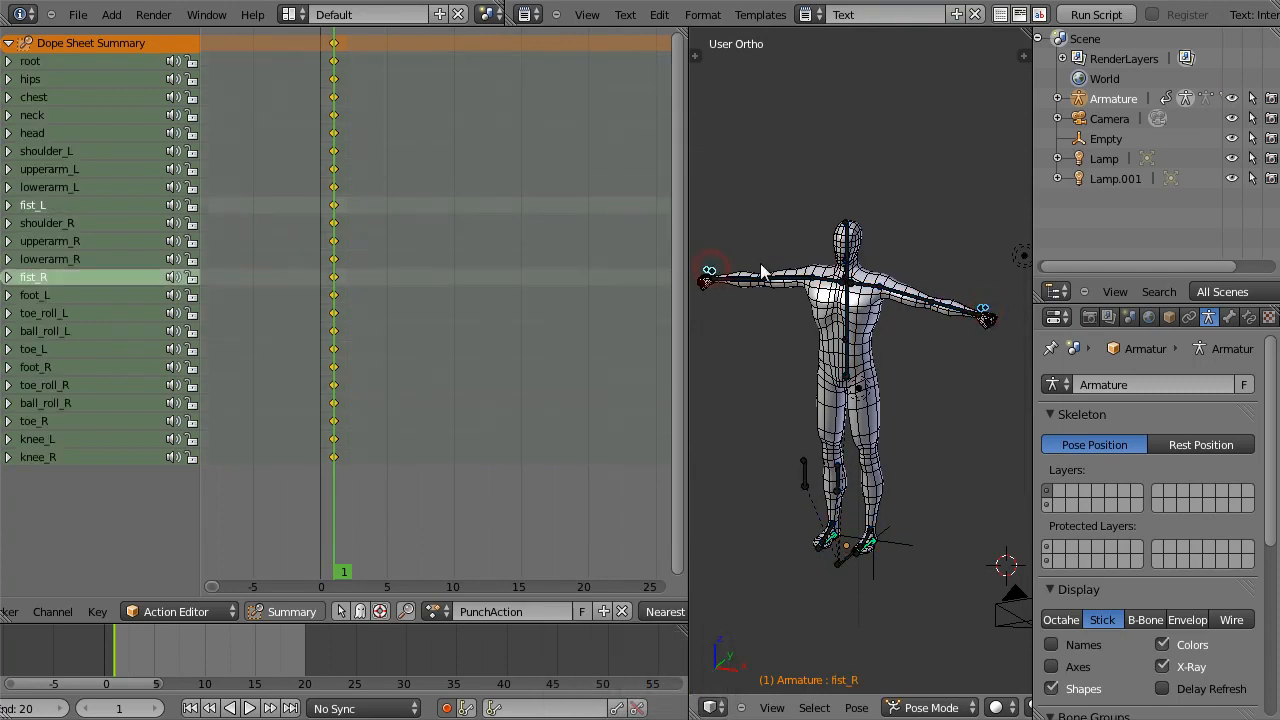
{"action": "key", "text": "i"}
{"action": "key", "text": "Up"}
{"action": "key", "text": "Return"}
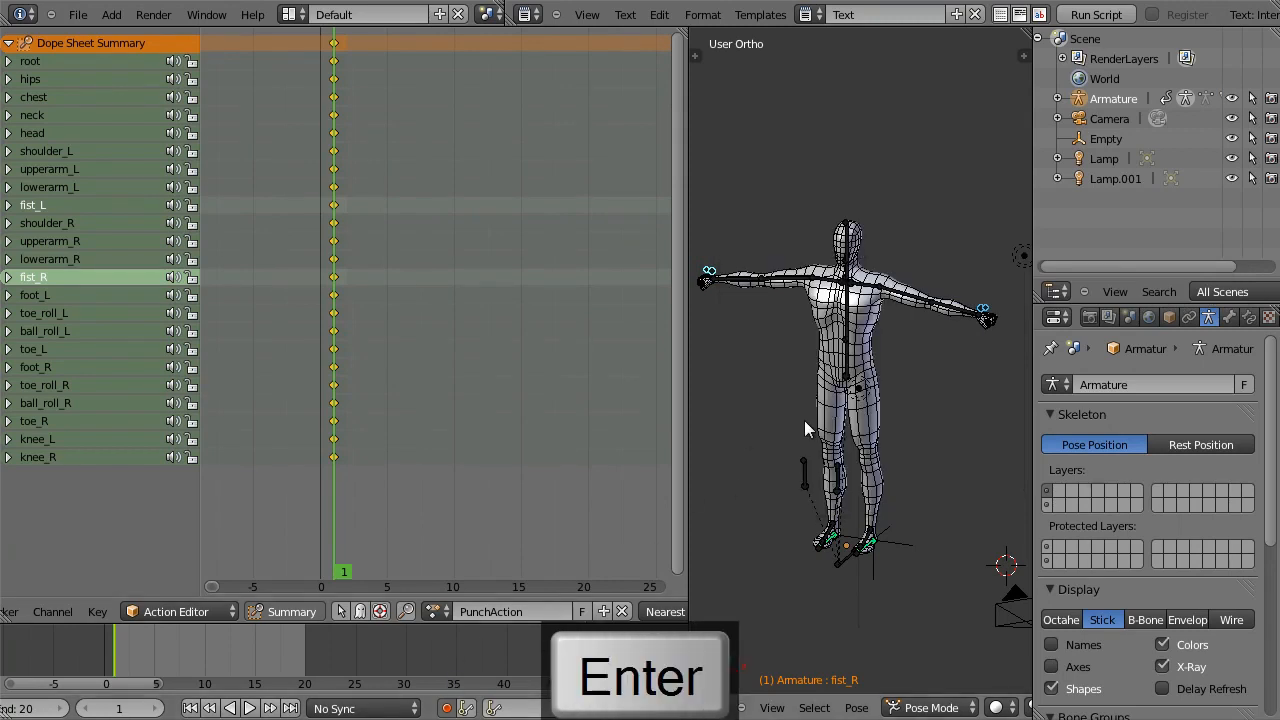
Step: Turn the Action Editor area into a 3D view of the figure's right side and show the existing 3D view from the front
{"action": "key", "text": "KP_3"}
{"action": "middle_click_drag", "start_coordinate": [827, 440], "coordinate": [990, 456], "text": "shift"}
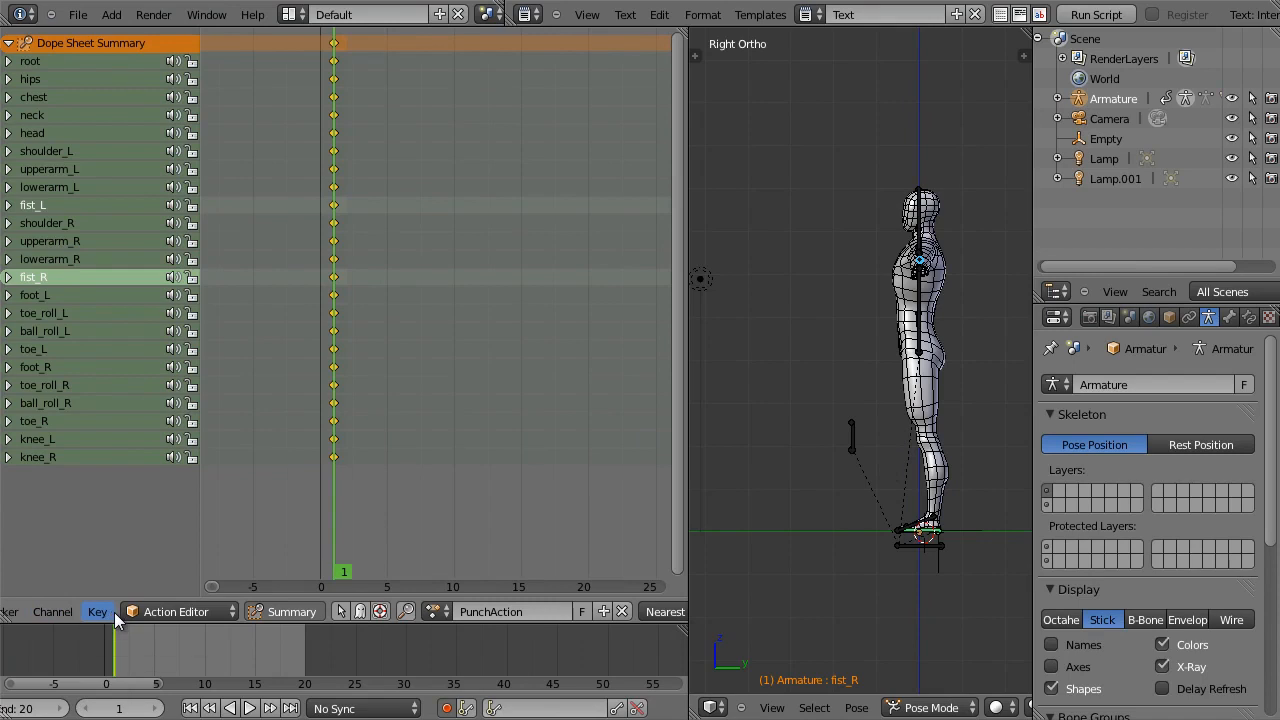
{"action": "middle_click_drag", "start_coordinate": [115, 611], "coordinate": [286, 614]}
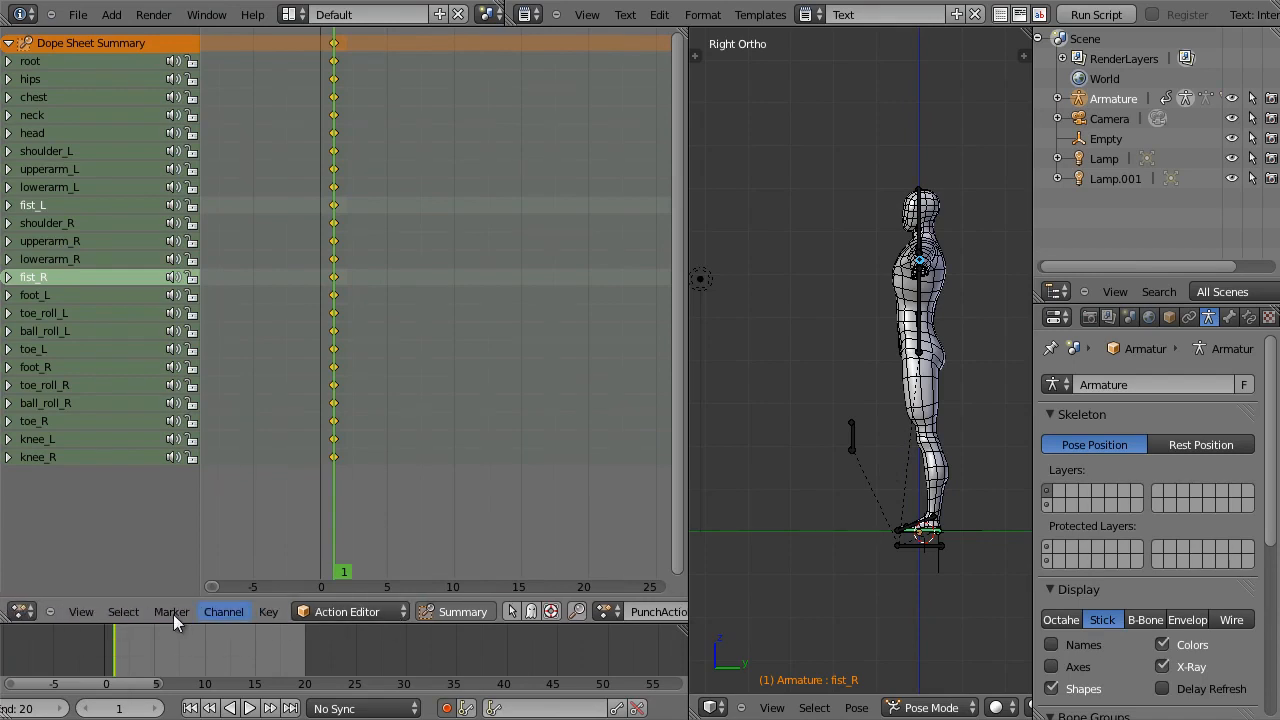
{"action": "left_click", "coordinate": [22, 611]}
{"action": "left_click", "coordinate": [80, 583]}
{"action": "scroll", "coordinate": [490, 410], "scroll_direction": "down", "scroll_amount": 2}
{"action": "key", "text": "KP_1"}
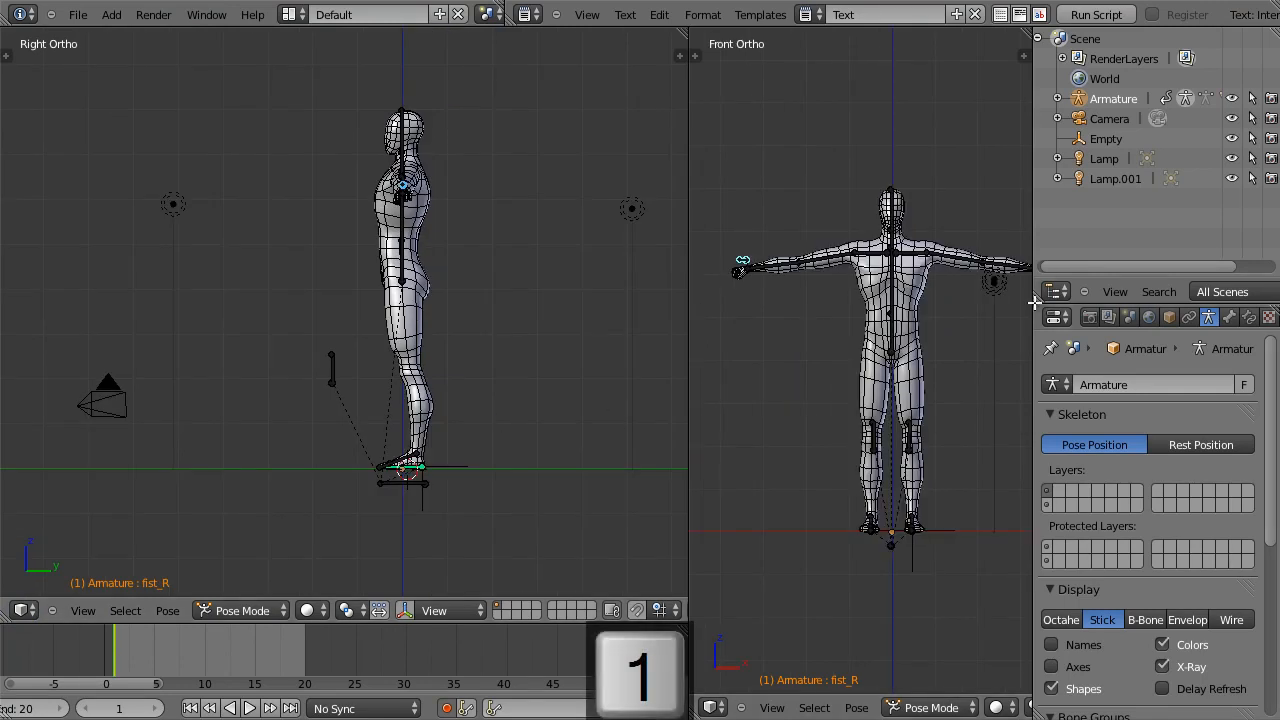
Step: Widen the front 3D view at the expense of the properties area and frame the whole figure in both views
{"action": "left_click_drag", "start_coordinate": [1030, 300], "coordinate": [1248, 300]}
{"action": "scroll", "coordinate": [1077, 341], "scroll_direction": "up", "scroll_amount": 2}
{"action": "middle_click_drag", "start_coordinate": [1073, 346], "coordinate": [1018, 329], "text": "shift"}
{"action": "scroll", "coordinate": [1021, 324], "scroll_direction": "down", "scroll_amount": 1}
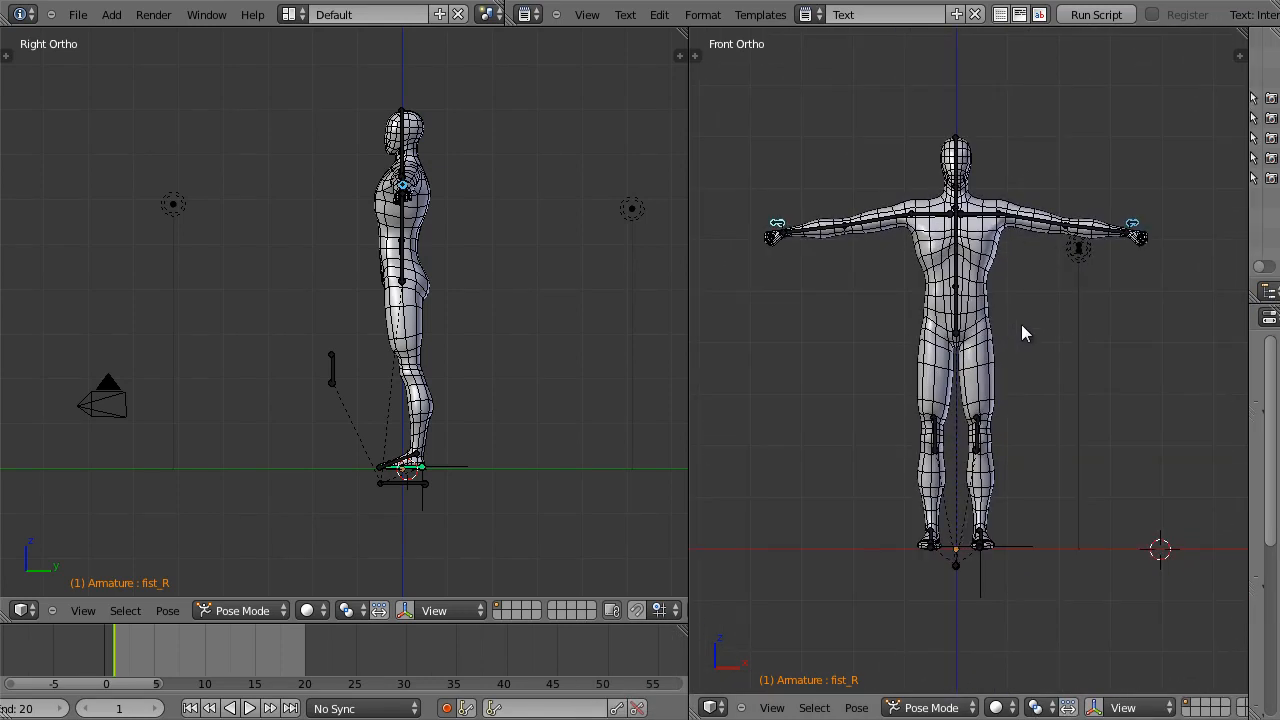
{"action": "middle_click_drag", "start_coordinate": [494, 337], "coordinate": [488, 379], "text": "shift"}
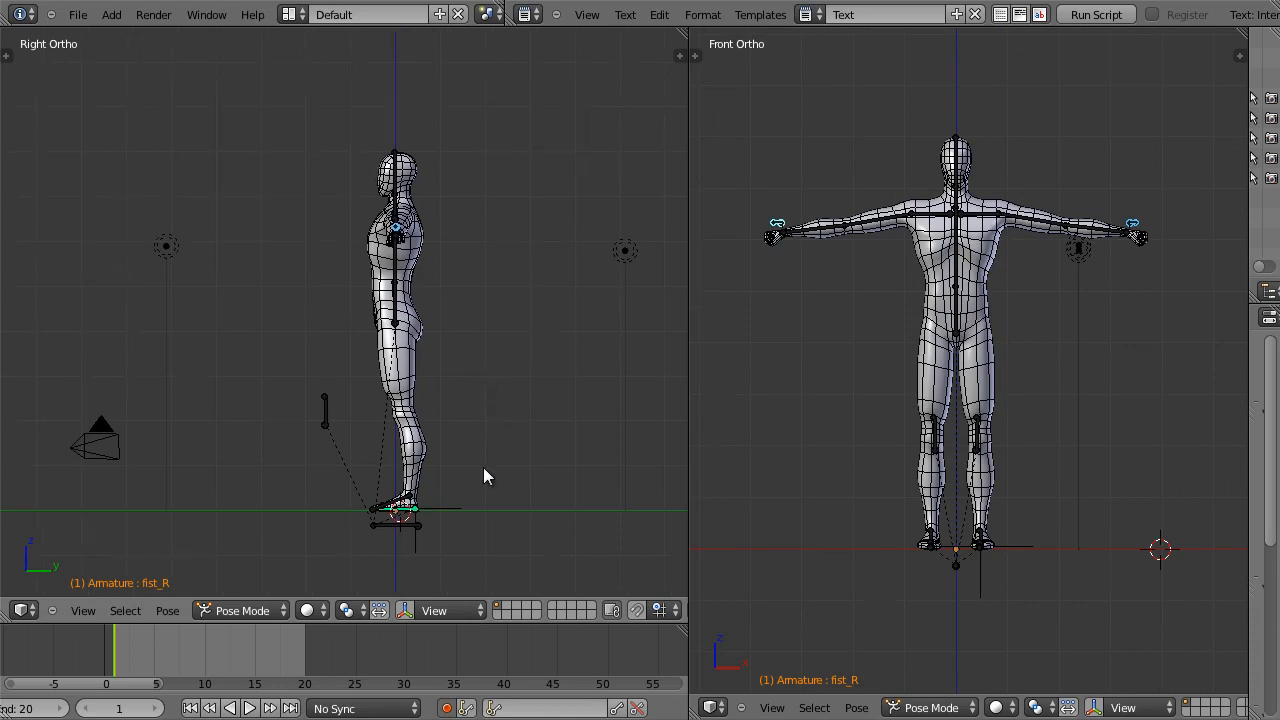
Step: Move foot_L about 1.85 units back along the ground, and move the hips back and down so both knees bend
{"action": "right_click", "coordinate": [416, 514]}
{"action": "key", "text": "g"}
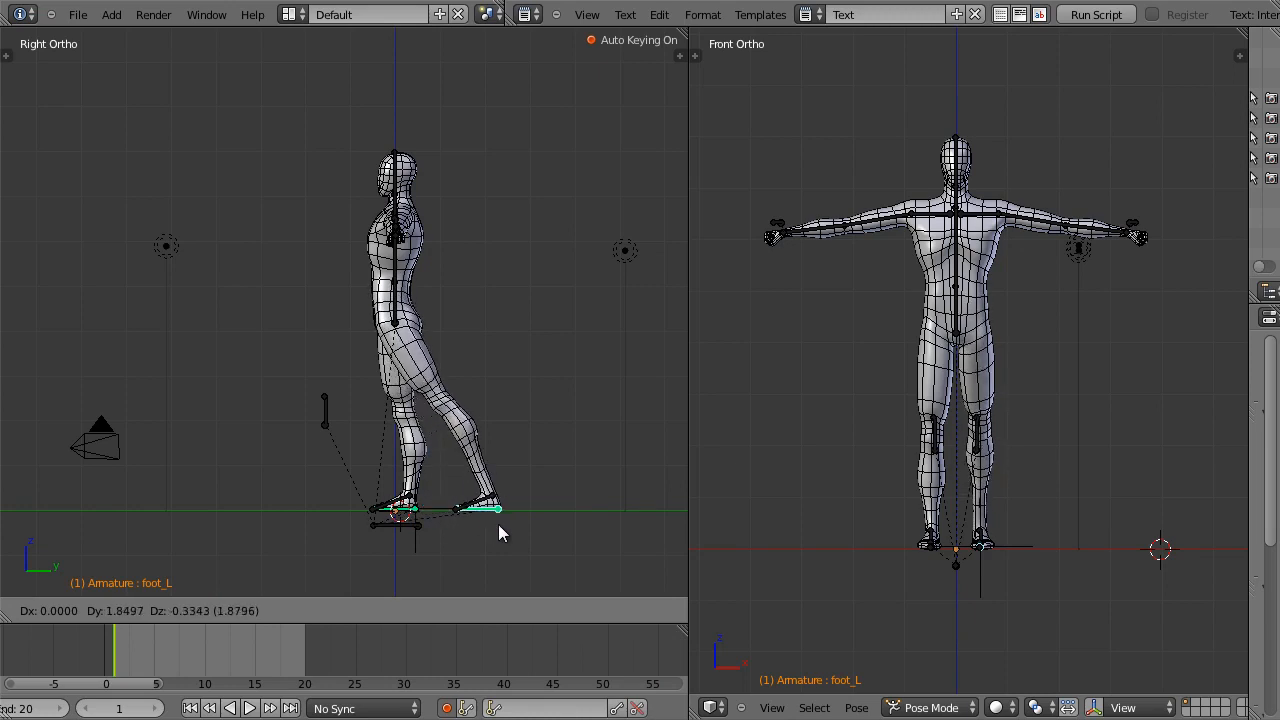
{"action": "left_click", "coordinate": [498, 524]}
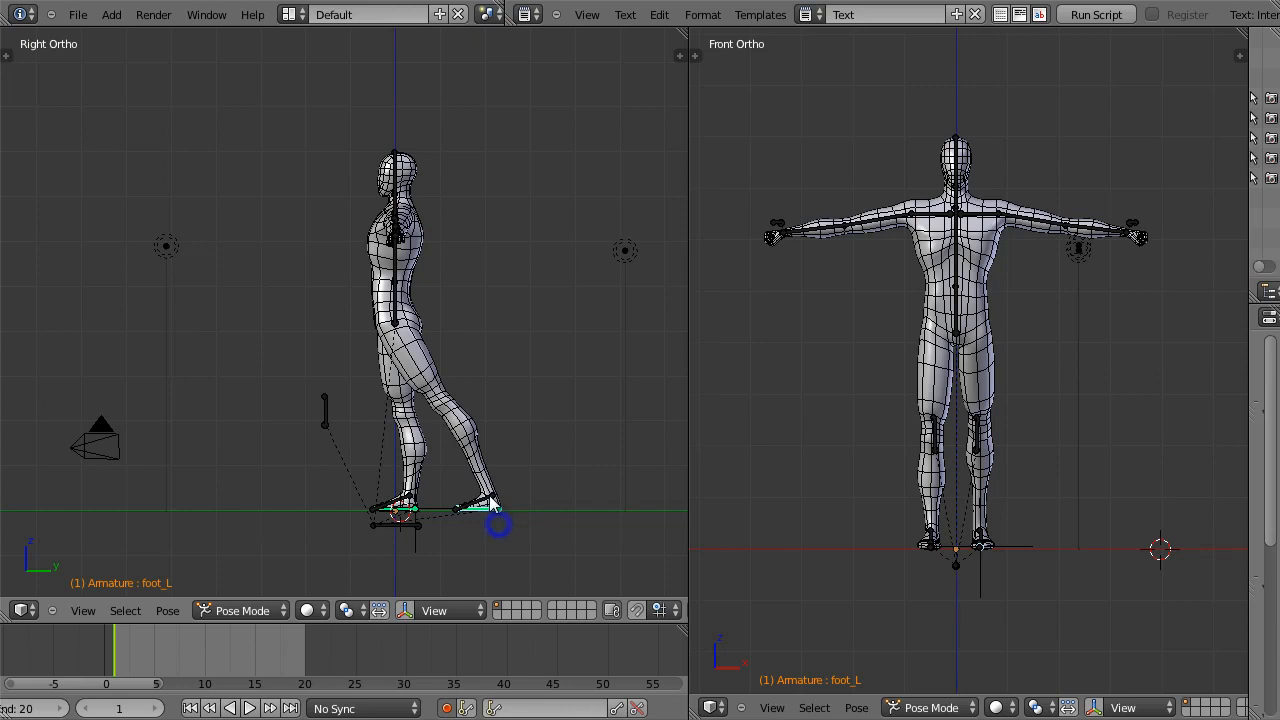
{"action": "right_click", "coordinate": [395, 312]}
{"action": "key", "text": "g"}
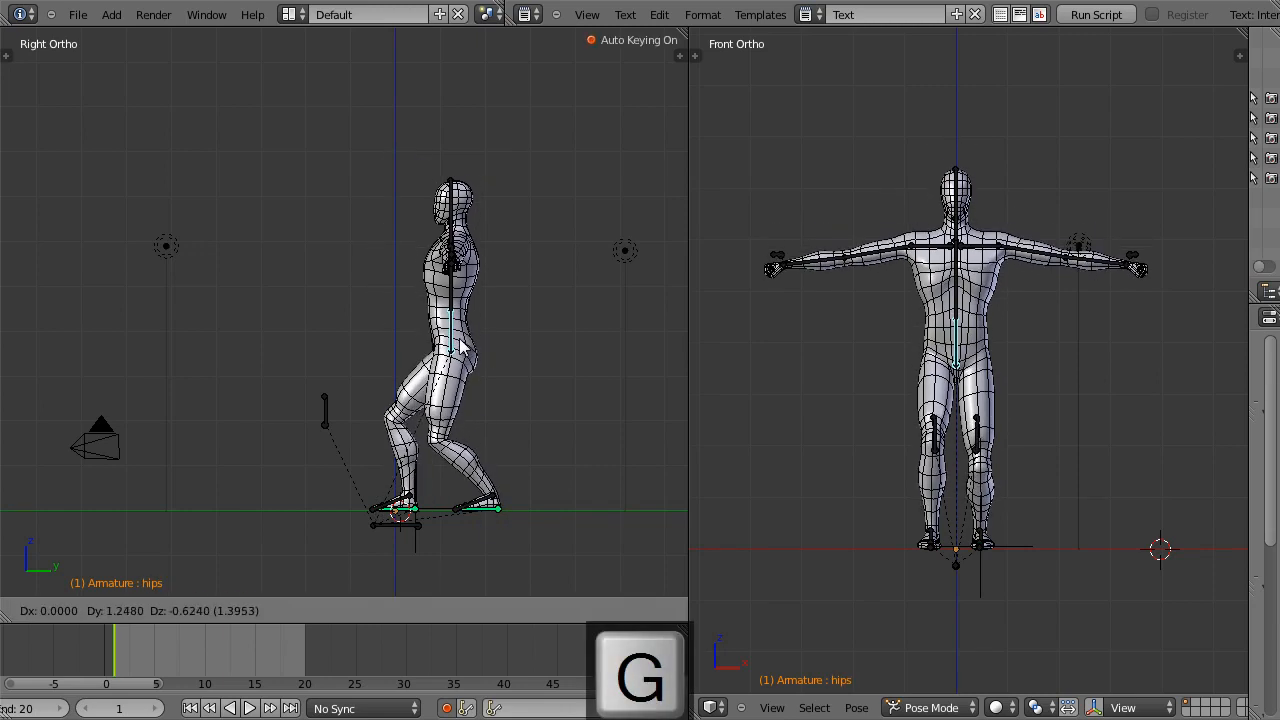
{"action": "left_click", "coordinate": [470, 345]}
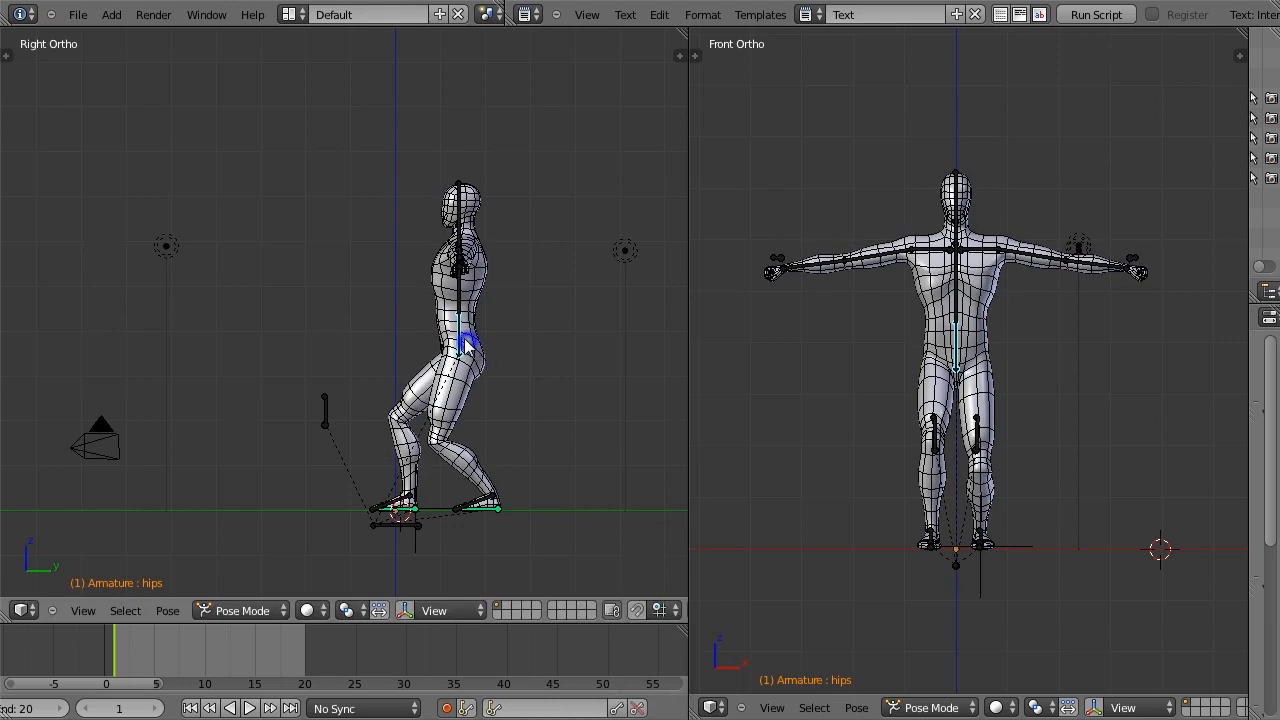
Step: Move foot_L slightly farther back along the ground to widen the stance
{"action": "right_click", "coordinate": [492, 513]}
{"action": "key", "text": "g"}
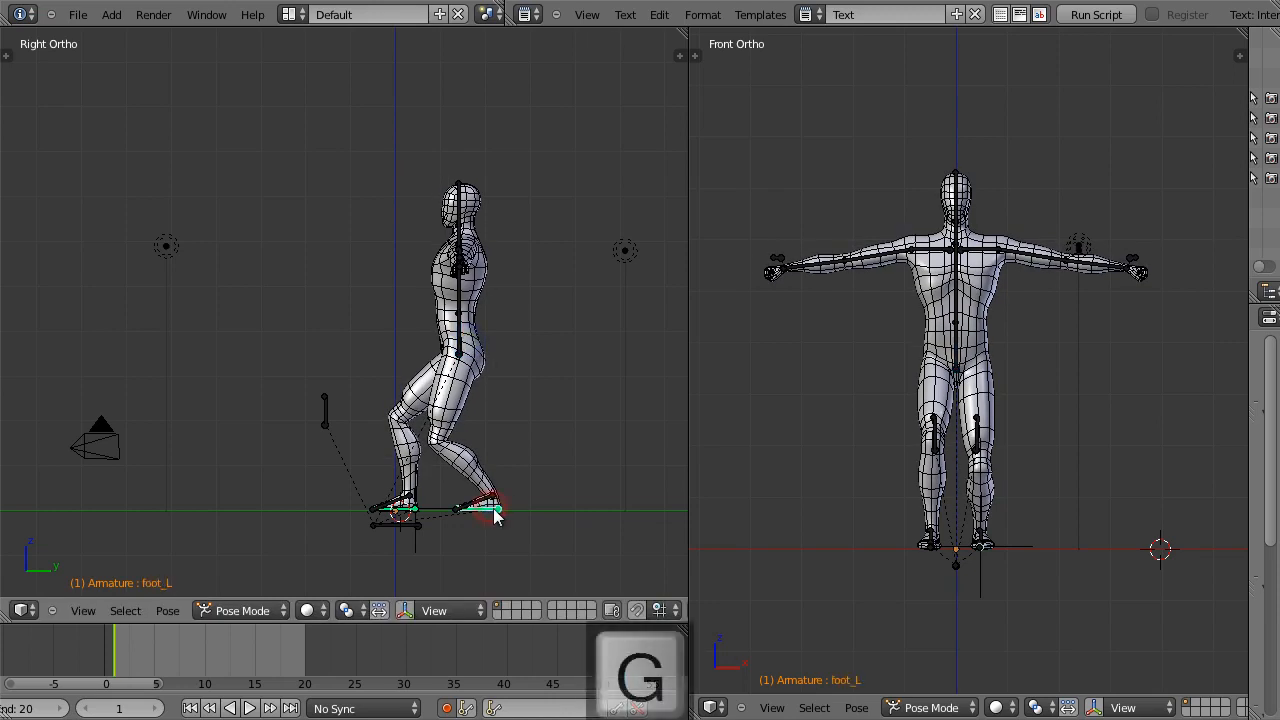
{"action": "left_click", "coordinate": [520, 515]}
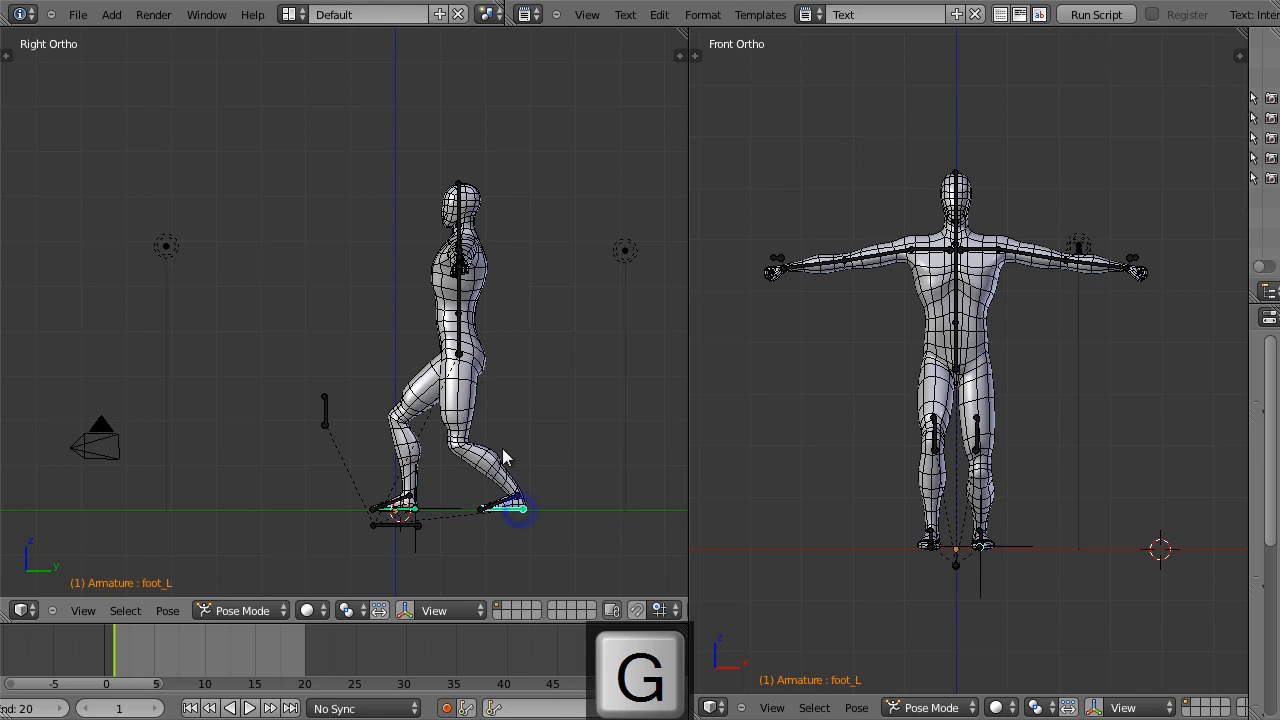
Step: Enable the rotate manipulator with Local orientation and turn foot_L outward about its vertical axis
{"action": "left_click", "coordinate": [405, 610]}
{"action": "left_click", "coordinate": [445, 610]}
{"action": "left_click", "coordinate": [500, 613]}
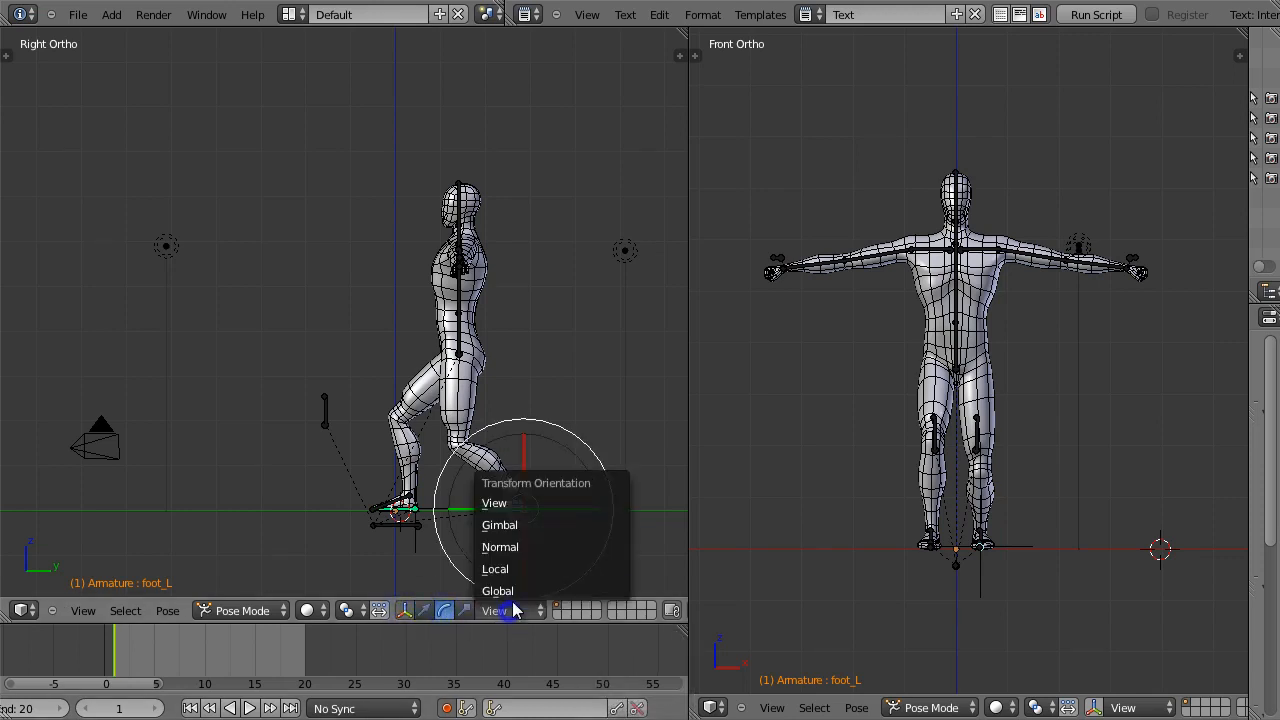
{"action": "left_click", "coordinate": [529, 572]}
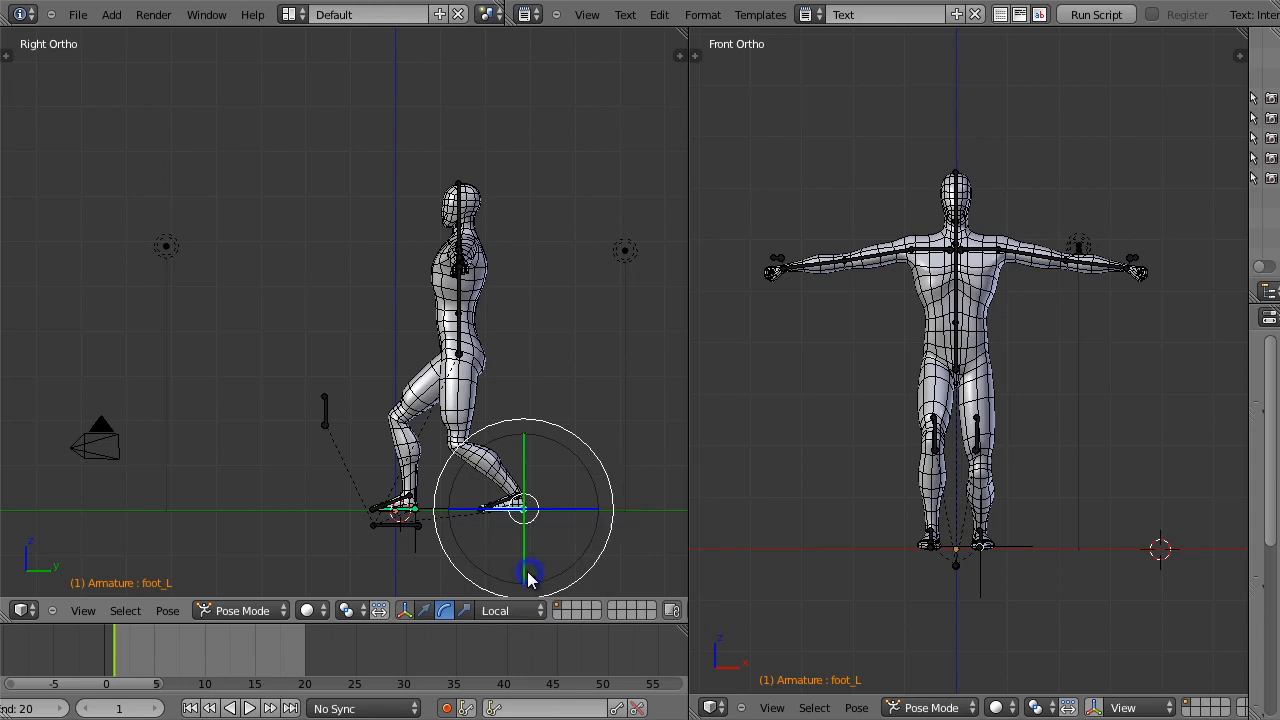
{"action": "left_click_drag", "start_coordinate": [476, 509], "coordinate": [553, 506]}
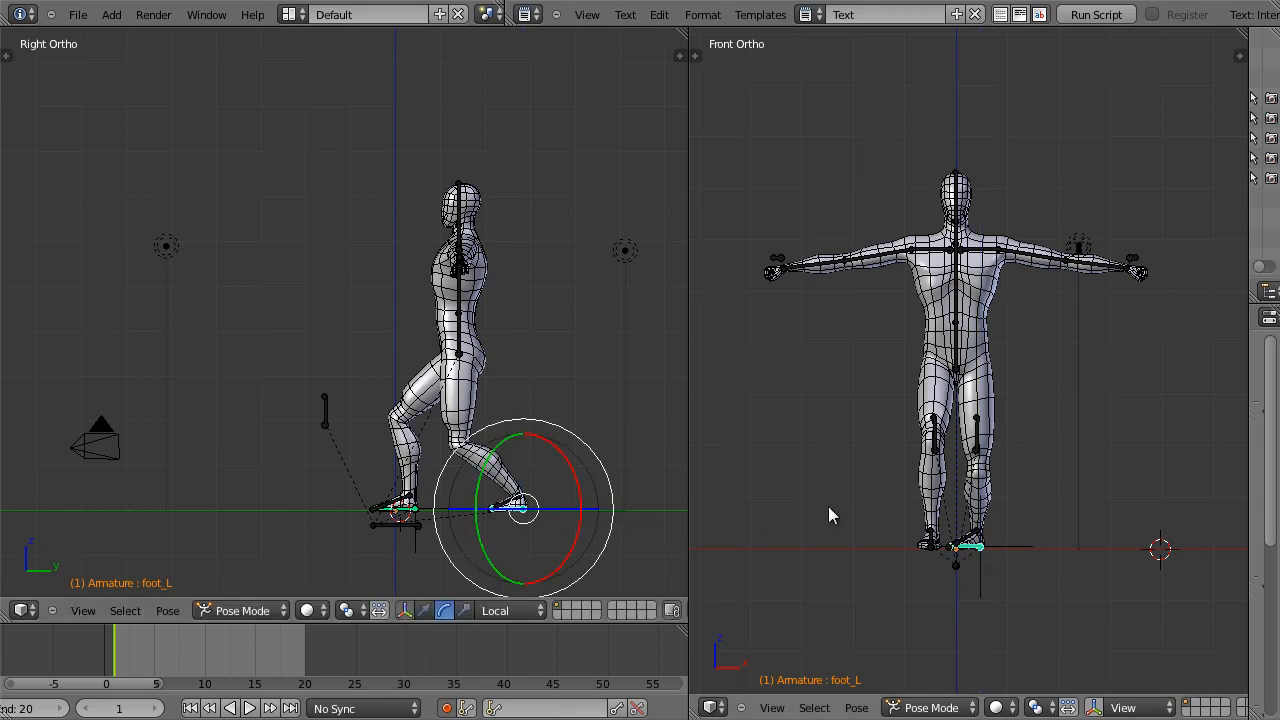
{"action": "middle_click_drag", "start_coordinate": [880, 600], "coordinate": [914, 643]}
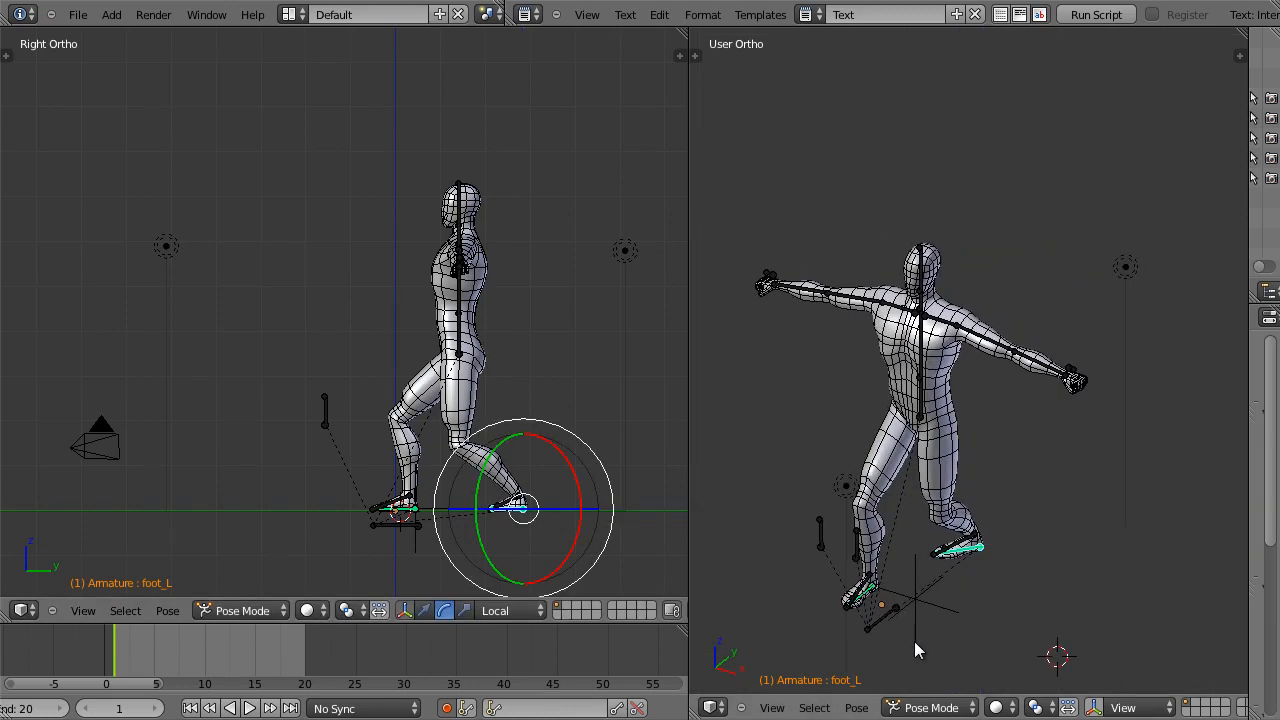
{"action": "left_click_drag", "start_coordinate": [484, 513], "coordinate": [527, 515]}
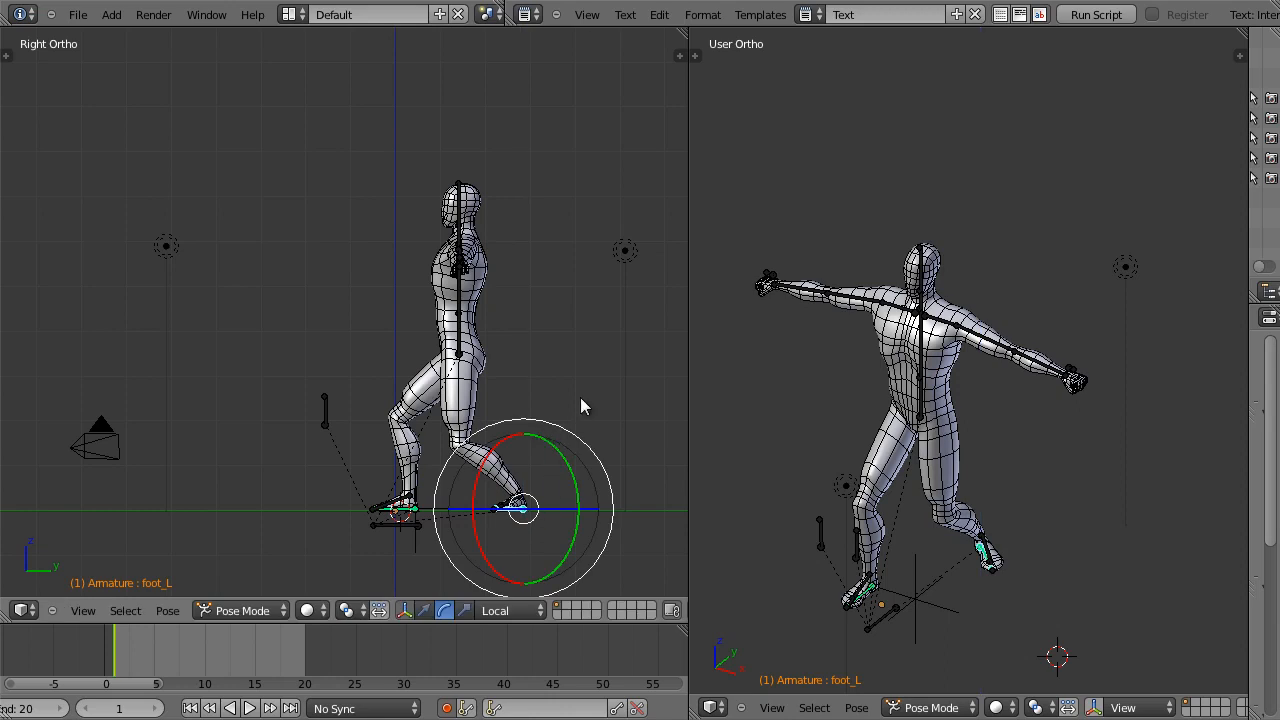
Step: Rotate the hips so the torso turns toward the back-leg side, and turn the head partly back toward the front
{"action": "right_click", "coordinate": [462, 347]}
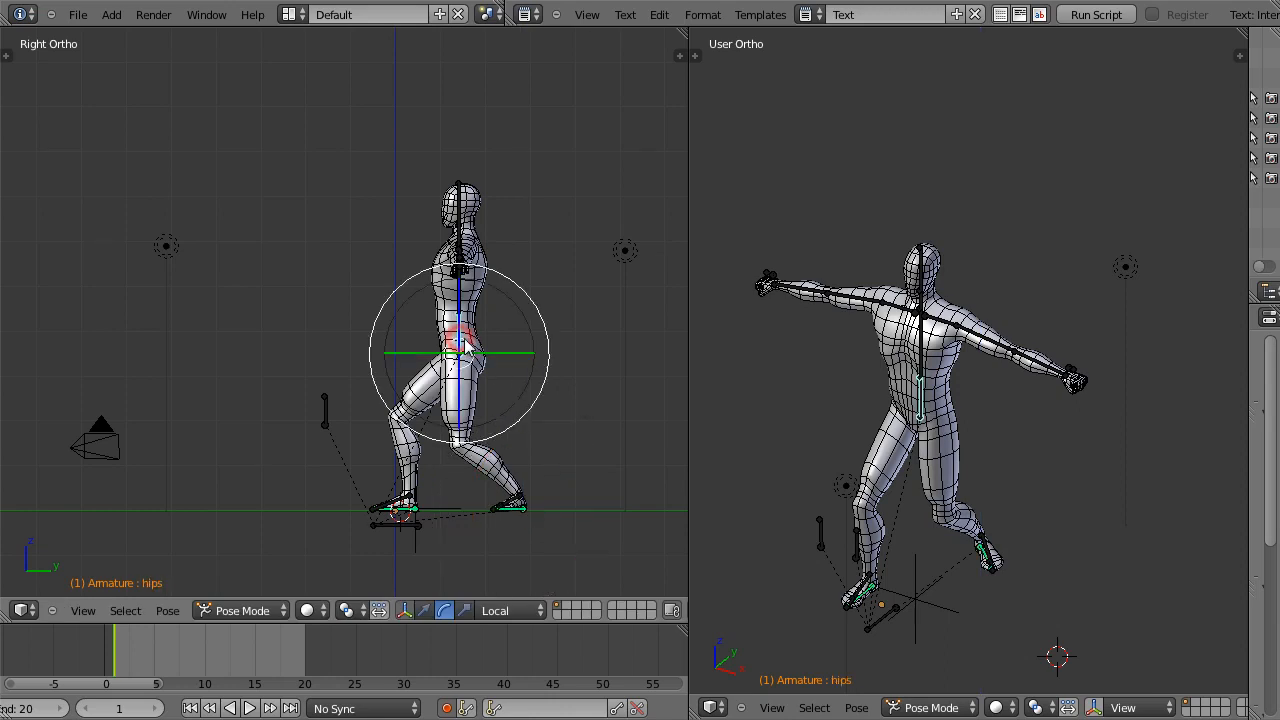
{"action": "left_click_drag", "start_coordinate": [491, 357], "coordinate": [549, 184]}
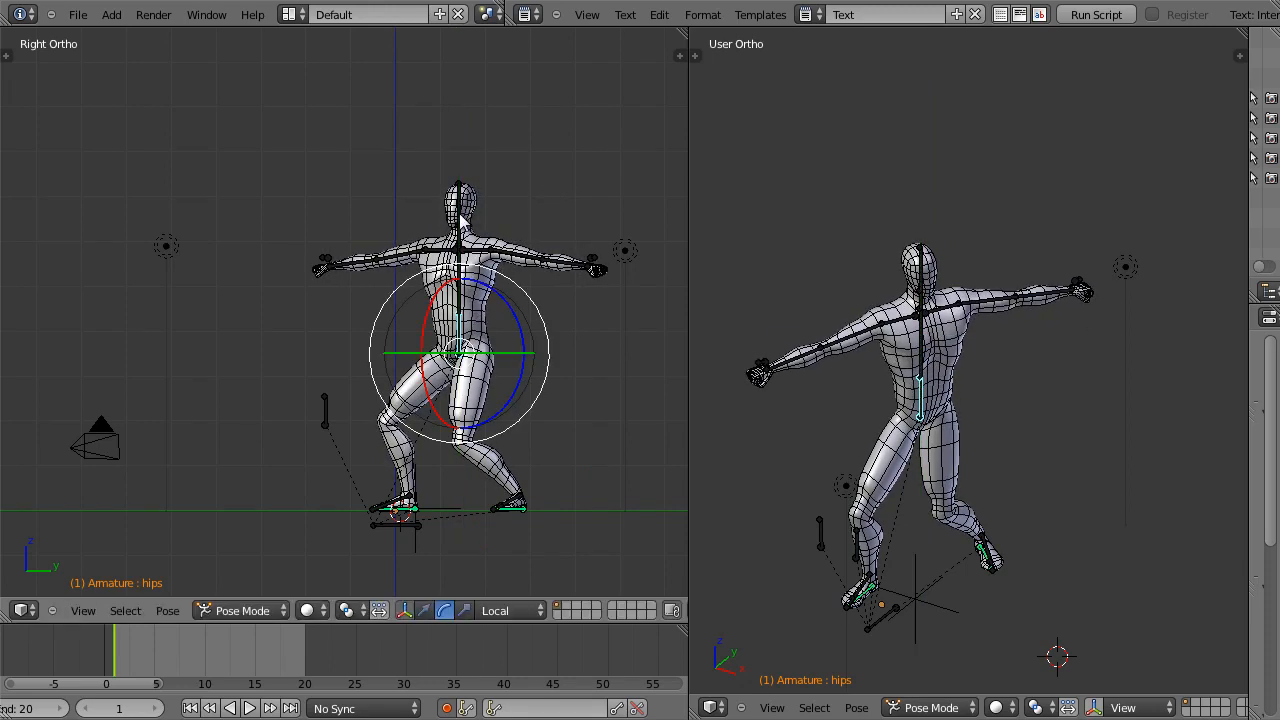
{"action": "right_click", "coordinate": [460, 214]}
{"action": "left_click_drag", "start_coordinate": [513, 230], "coordinate": [515, 322]}
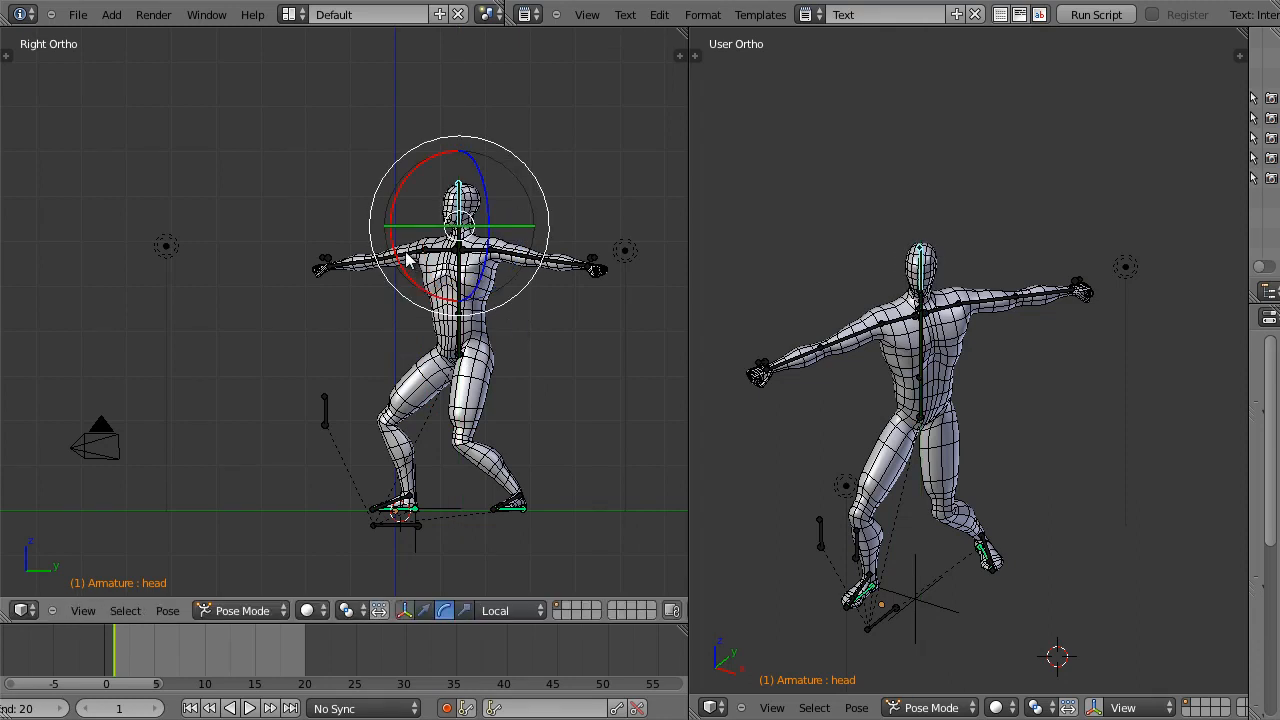
Step: Rotate upperarm_R so the right arm hangs down in front of the torso
{"action": "right_click", "coordinate": [406, 258]}
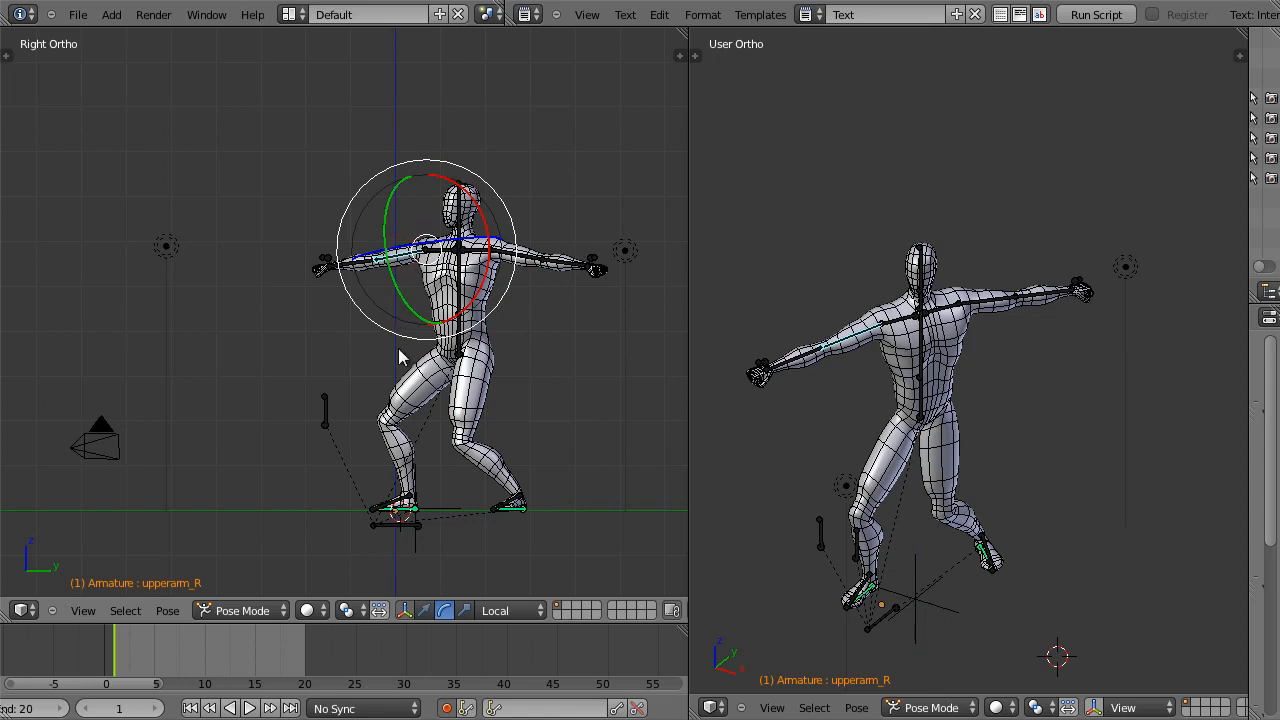
{"action": "key", "text": "r"}
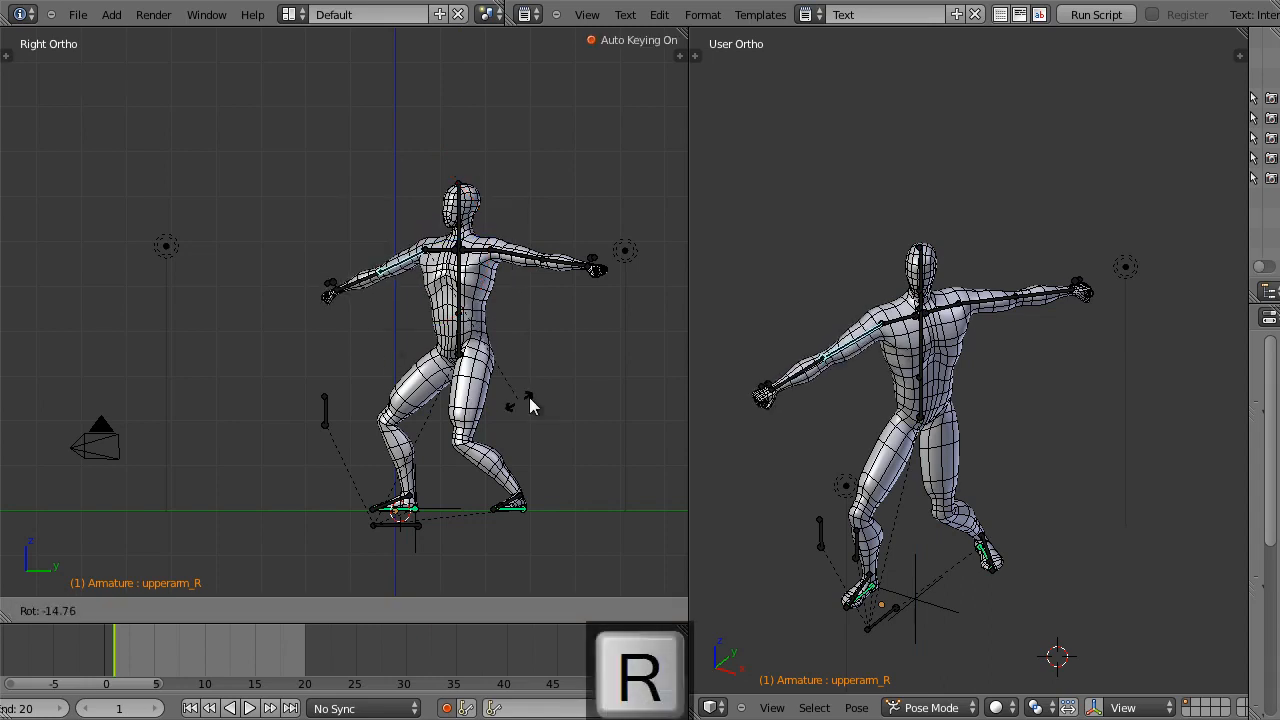
{"action": "left_click", "coordinate": [619, 277]}
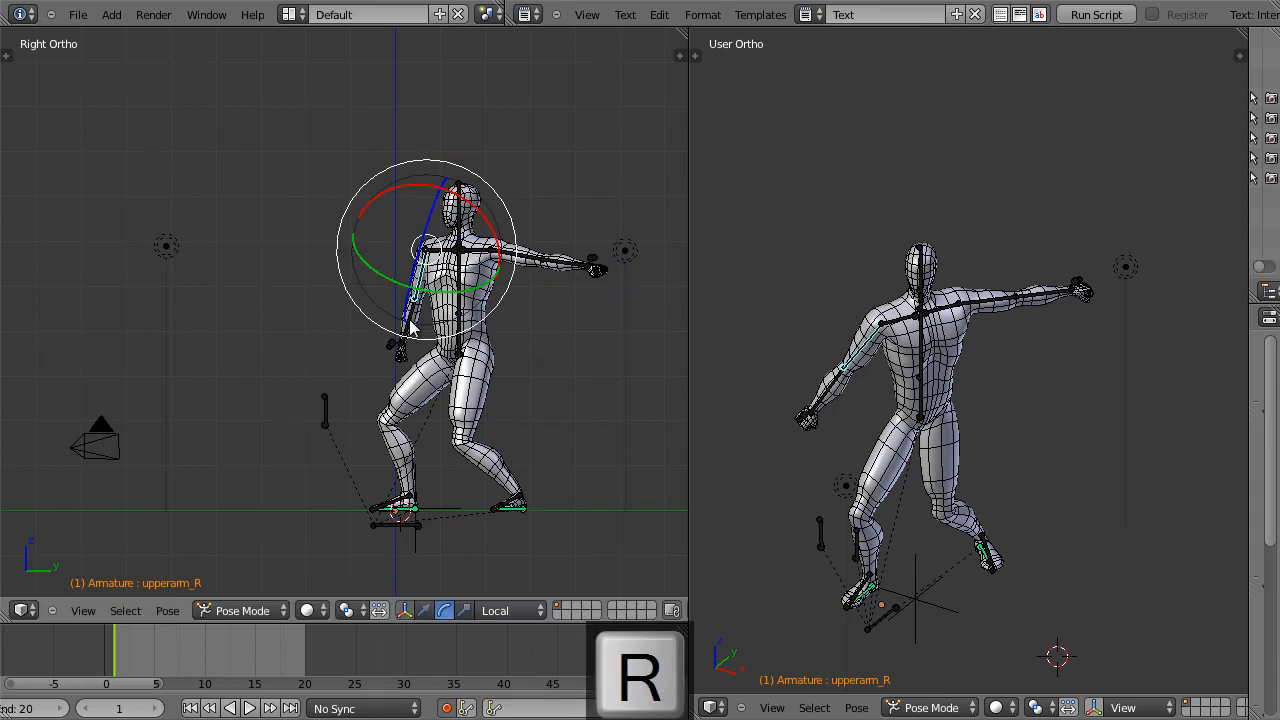
Step: Show the transform properties and set the rotation mode of lowerarm_R to XYZ Euler
{"action": "right_click", "coordinate": [409, 328]}
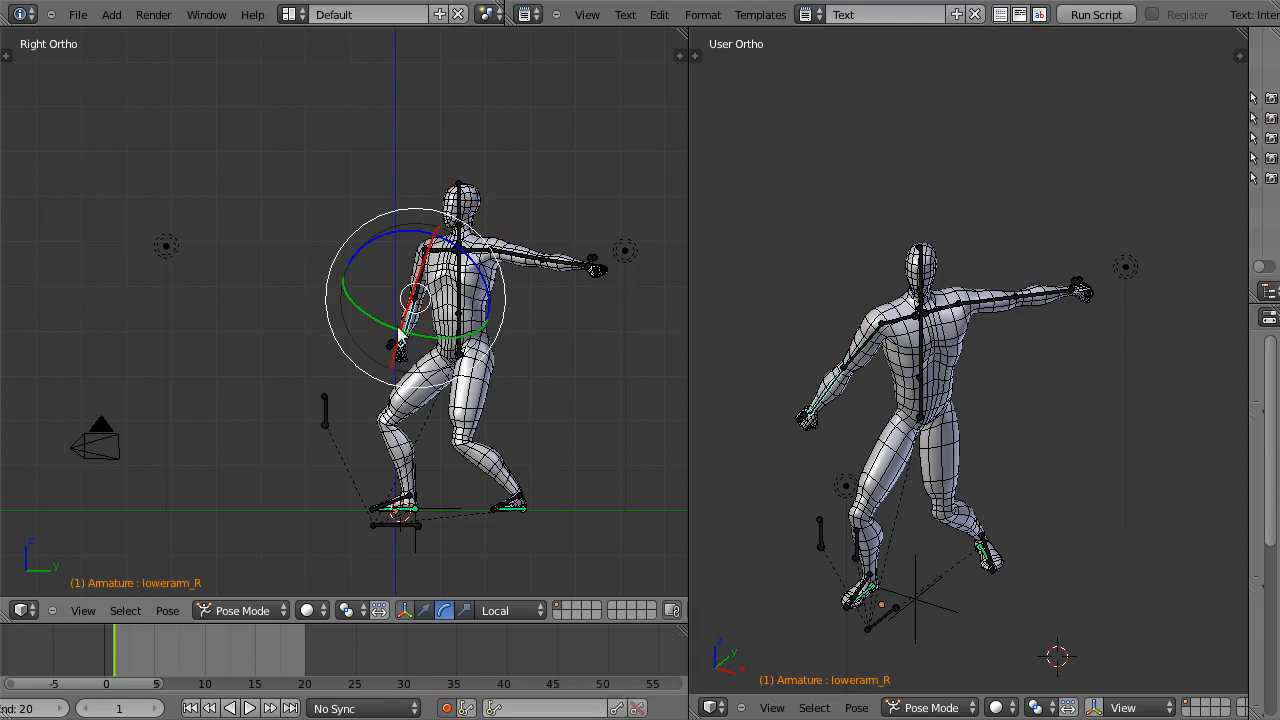
{"action": "right_click", "coordinate": [561, 266]}
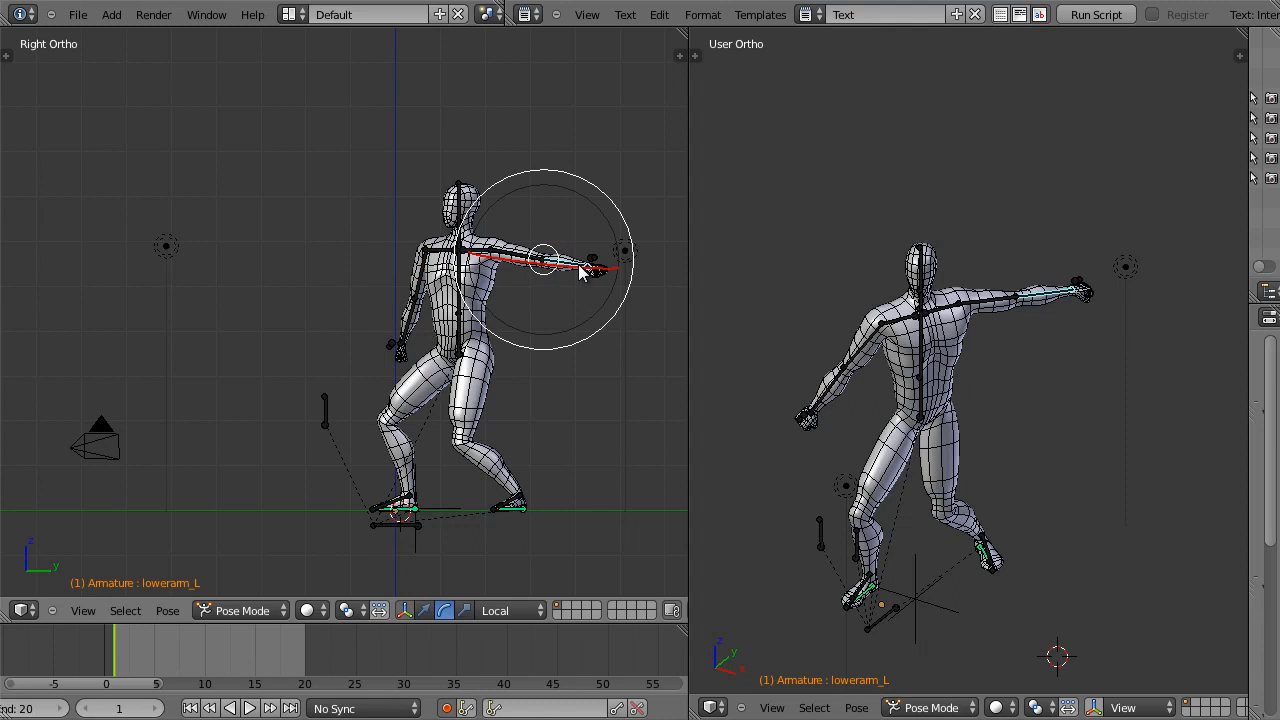
{"action": "key", "text": "n"}
{"action": "scroll", "coordinate": [679, 244], "scroll_direction": "up", "scroll_amount": 2}
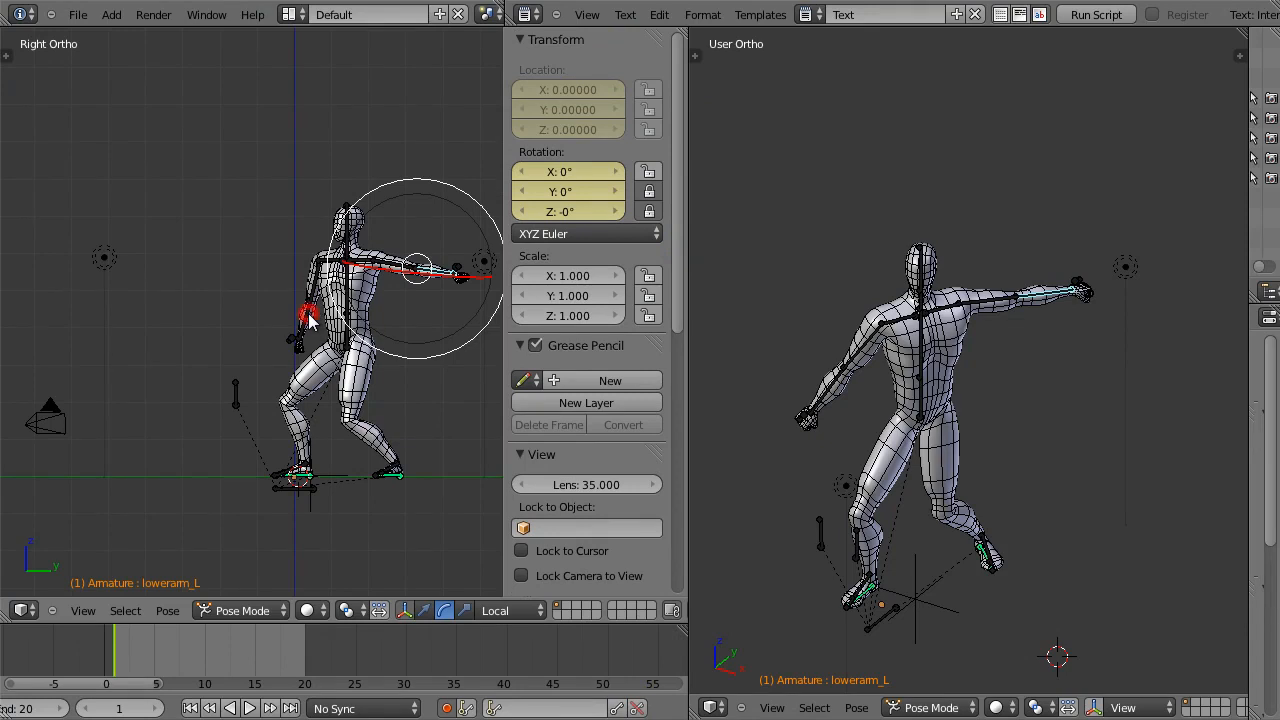
{"action": "right_click", "coordinate": [310, 318]}
{"action": "left_click", "coordinate": [557, 256]}
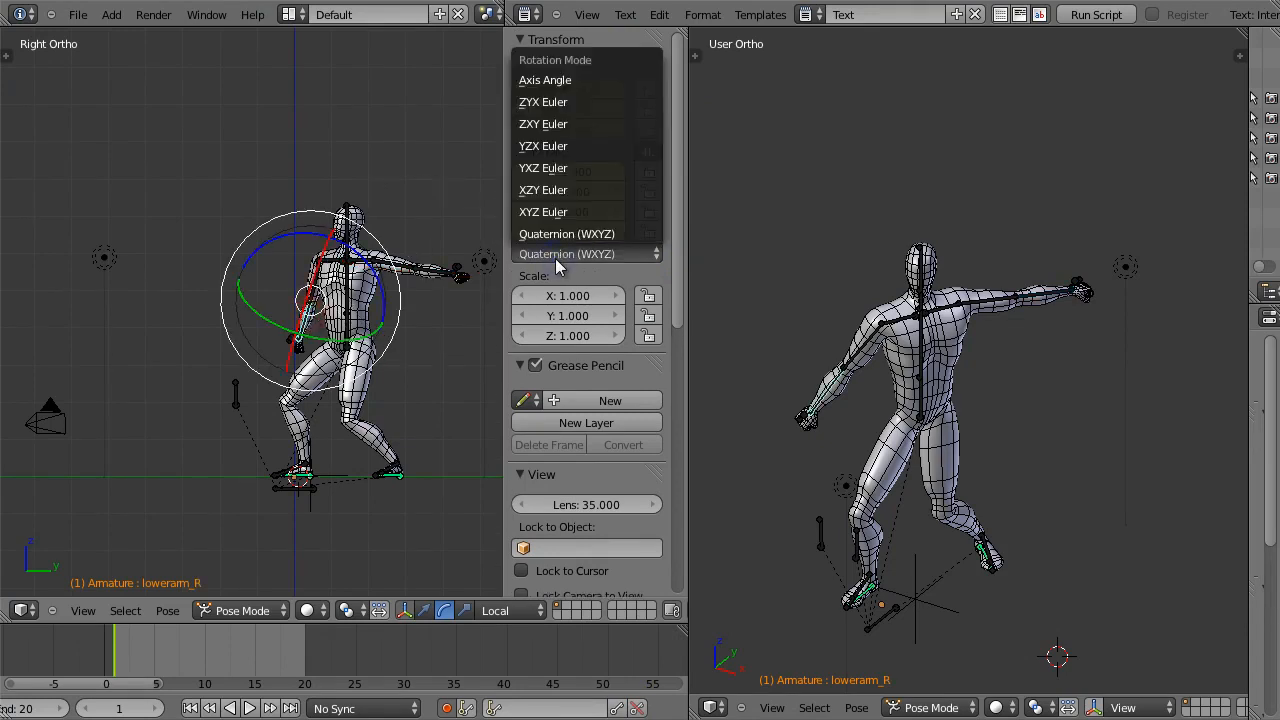
{"action": "left_click", "coordinate": [566, 212]}
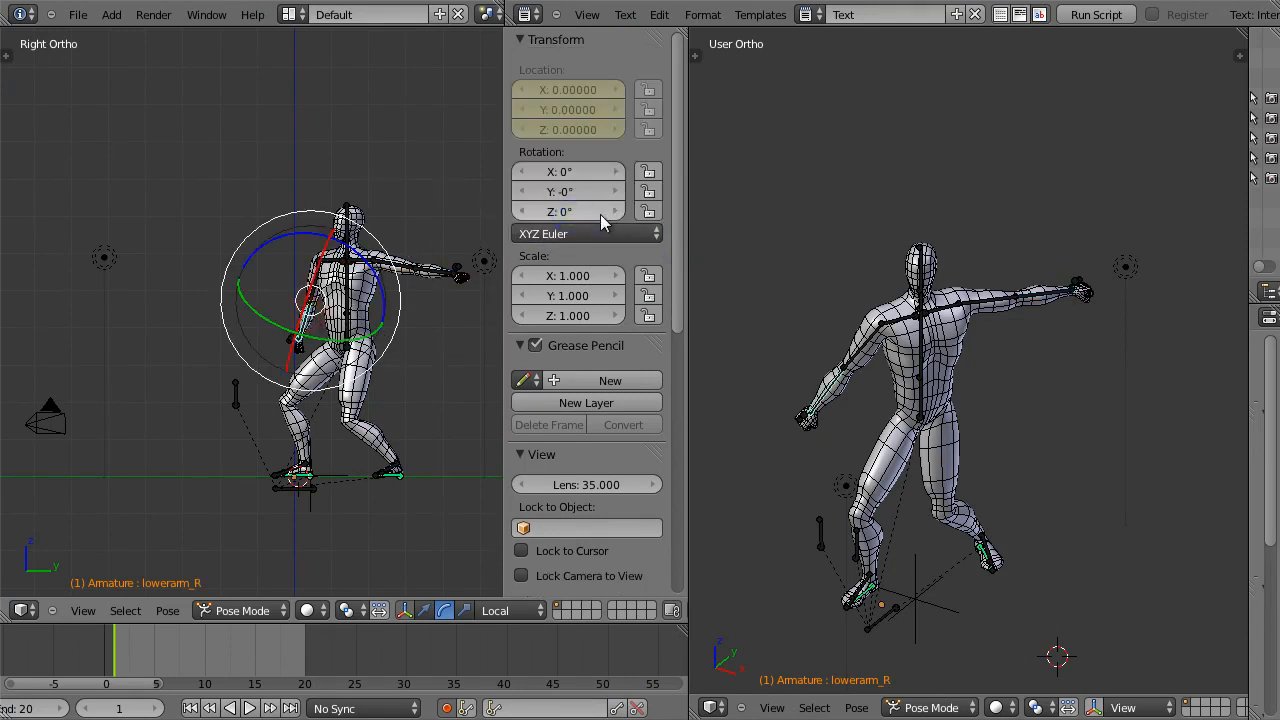
Step: Lock the Y and Z rotation of lowerarm_R and bend the forearms about X, the right about 120° and the left about 106°
{"action": "left_click", "coordinate": [648, 211]}
{"action": "left_click", "coordinate": [648, 191]}
{"action": "left_click_drag", "start_coordinate": [290, 360], "coordinate": [306, 277]}
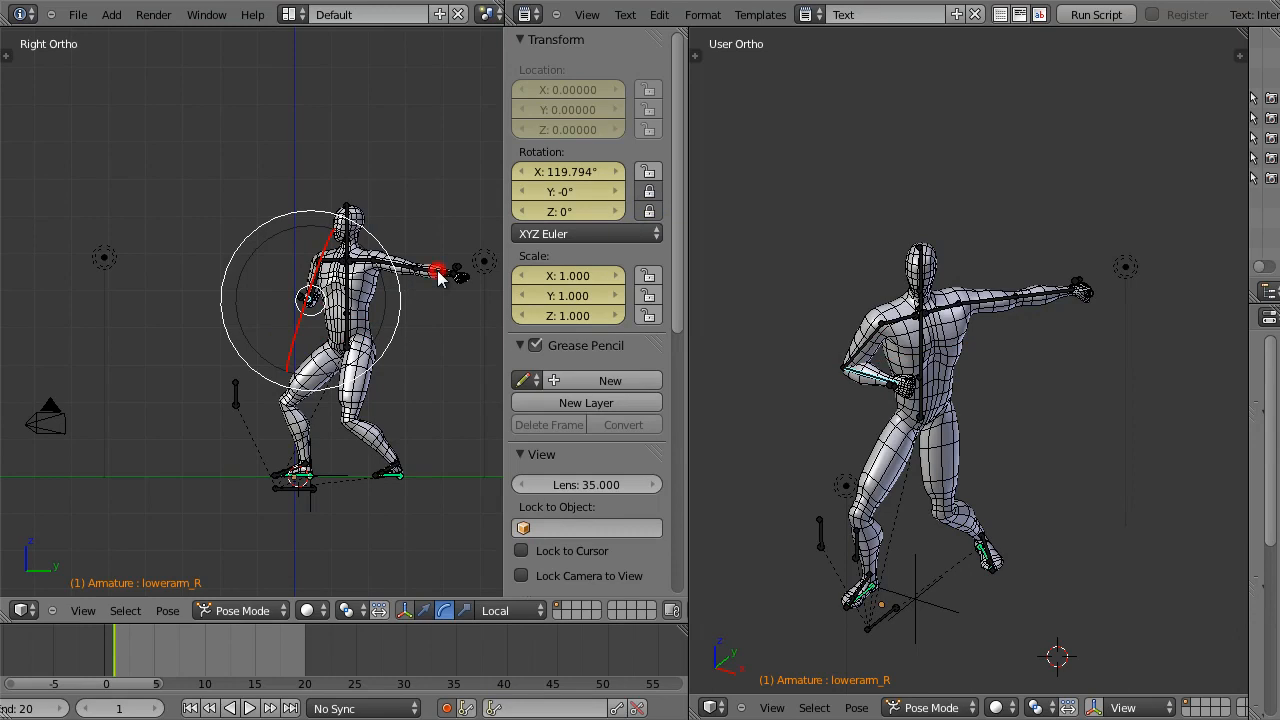
{"action": "right_click", "coordinate": [446, 285]}
{"action": "left_click_drag", "start_coordinate": [456, 284], "coordinate": [419, 276]}
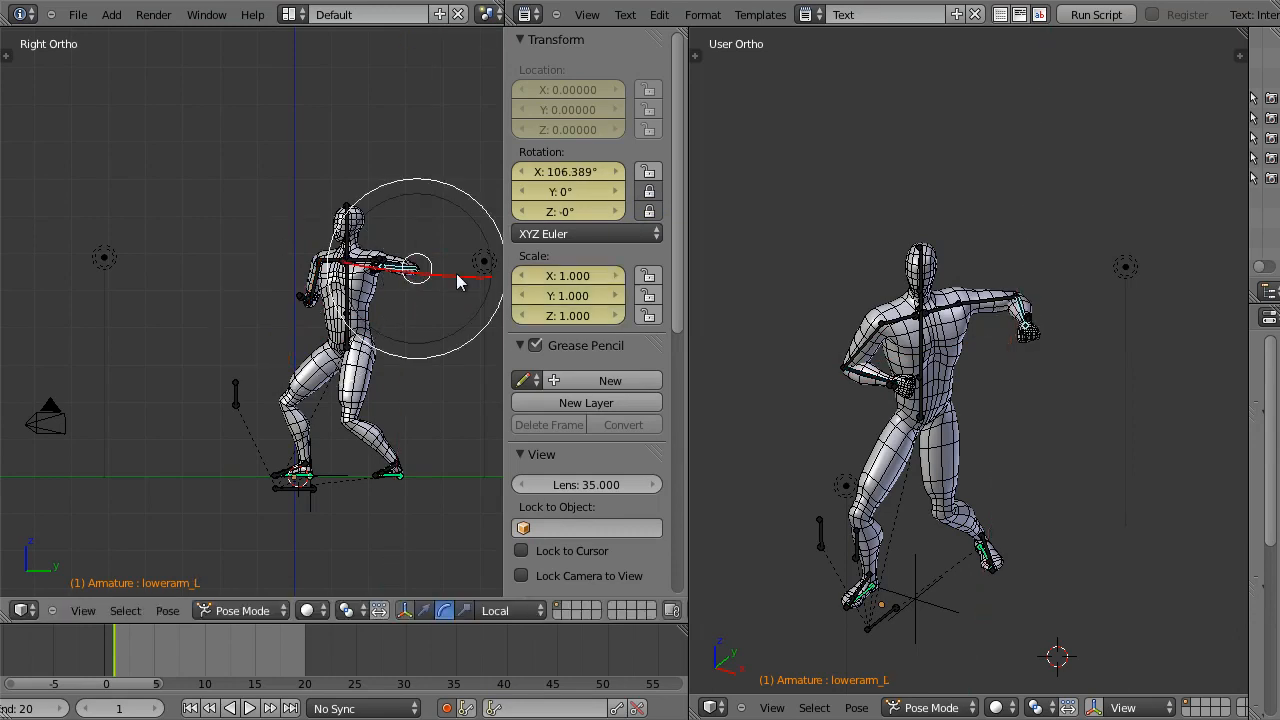
Step: Rotate upperarm_L down and inward so the left upper arm hangs beside the torso and the fist guards the chest
{"action": "right_click", "coordinate": [985, 300]}
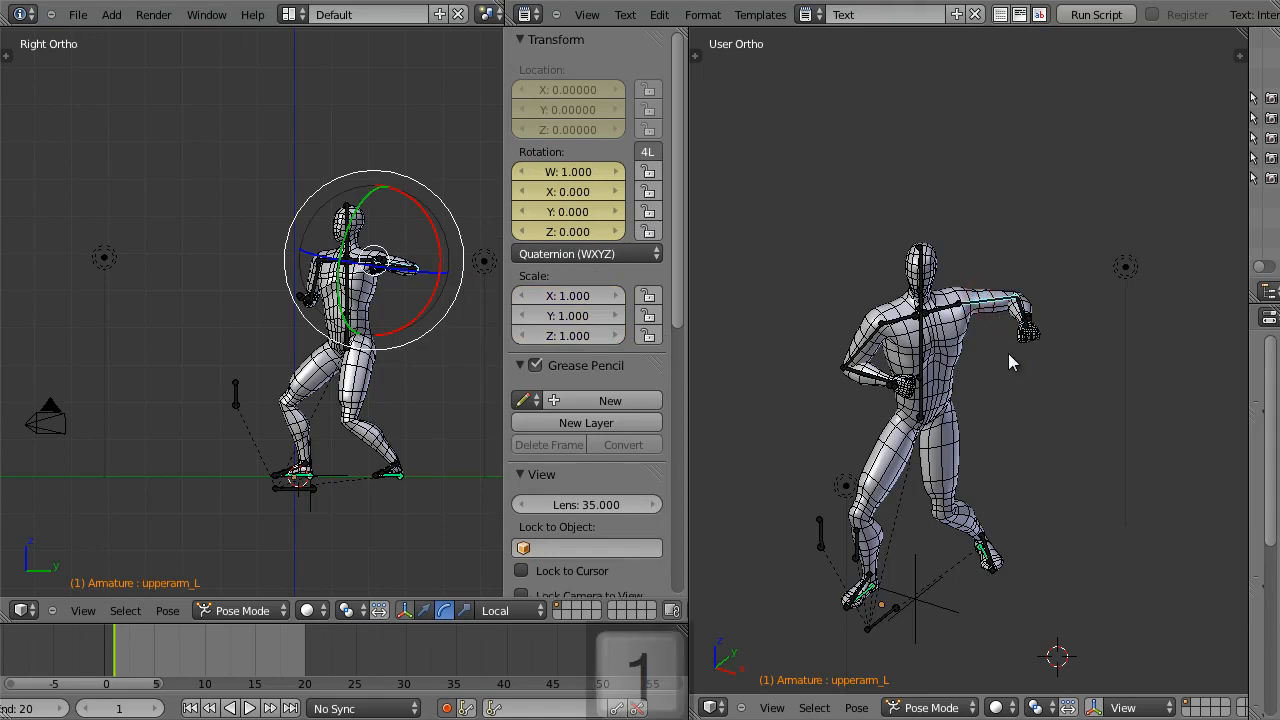
{"action": "key", "text": "KP_1"}
{"action": "key", "text": "KP_3"}
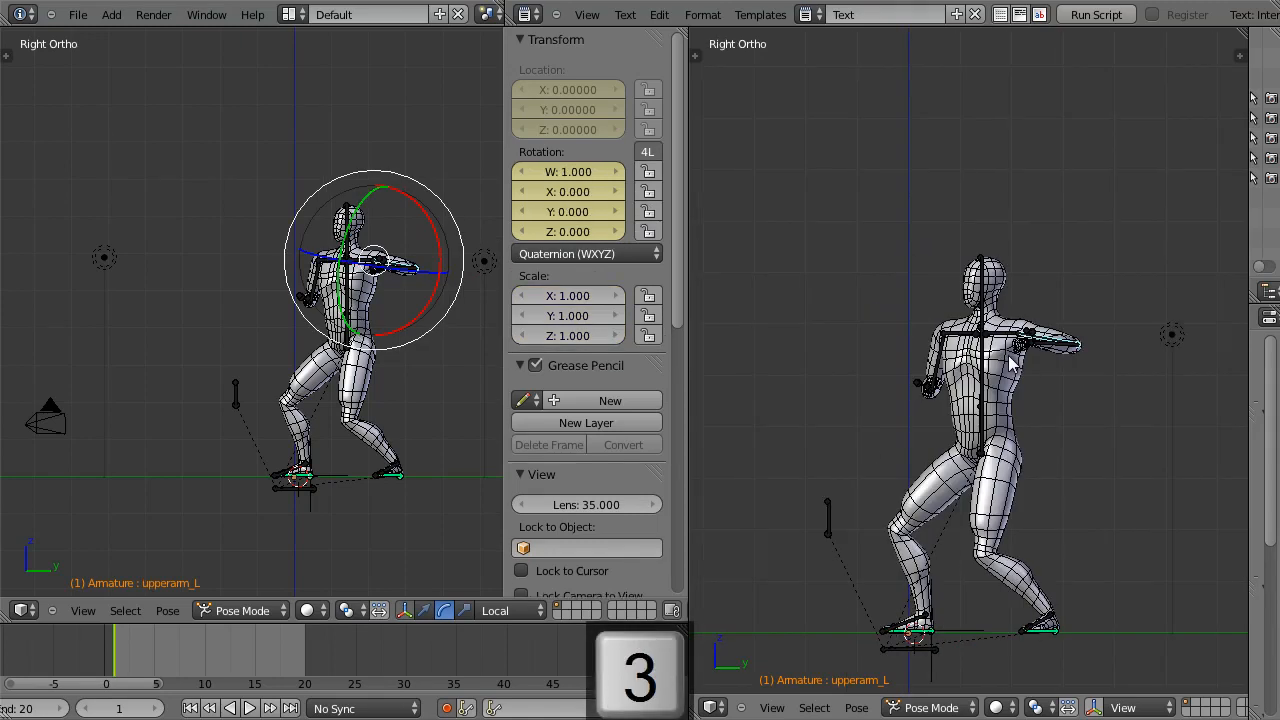
{"action": "key", "text": "r"}
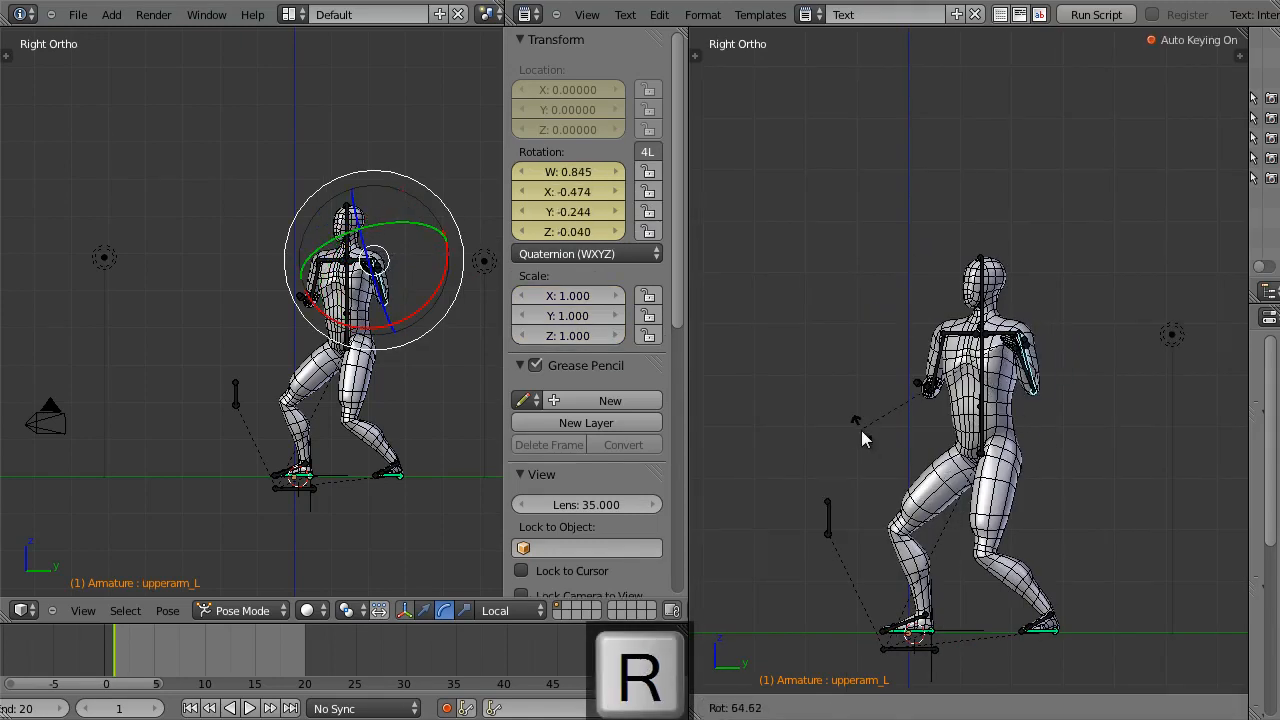
{"action": "left_click", "coordinate": [1146, 412]}
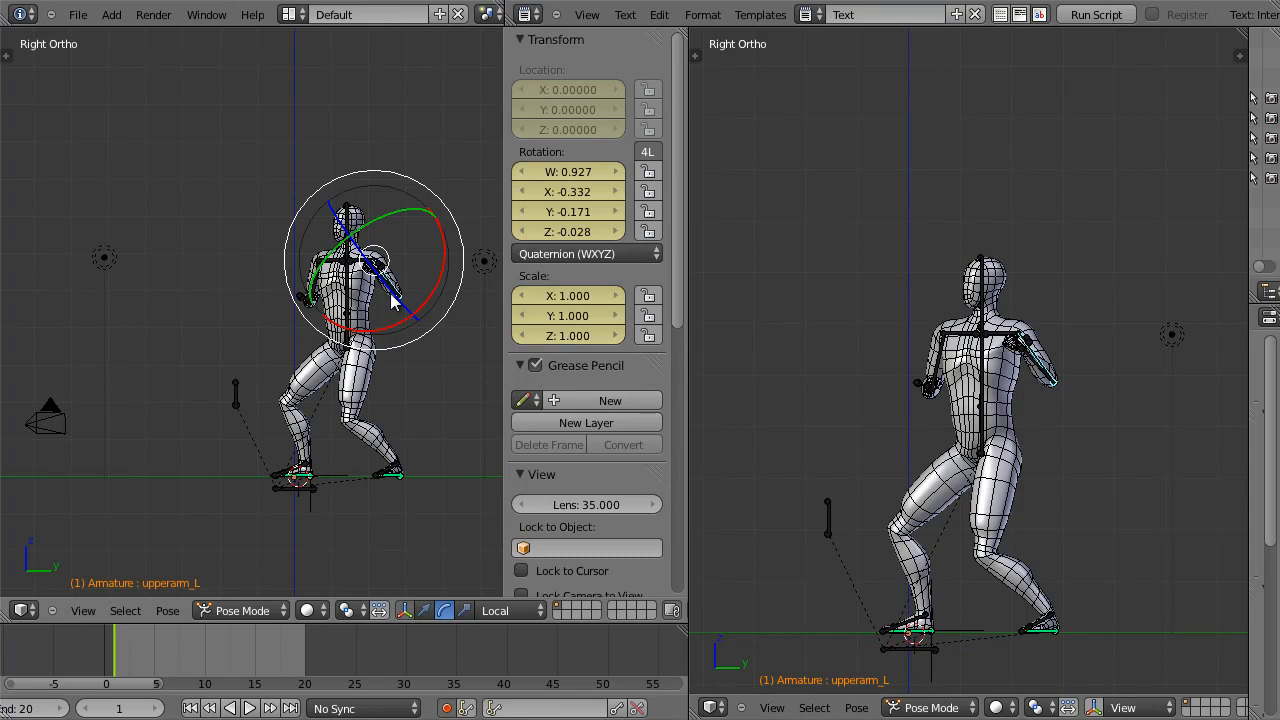
{"action": "left_click_drag", "start_coordinate": [401, 218], "coordinate": [364, 225]}
{"action": "mouse_move", "coordinate": [420, 318]}
{"action": "left_mouse_down"}
{"action": "mouse_move", "coordinate": [396, 308]}
{"action": "mouse_move", "coordinate": [406, 316]}
{"action": "left_mouse_up"}
{"action": "left_click_drag", "start_coordinate": [335, 290], "coordinate": [314, 279]}
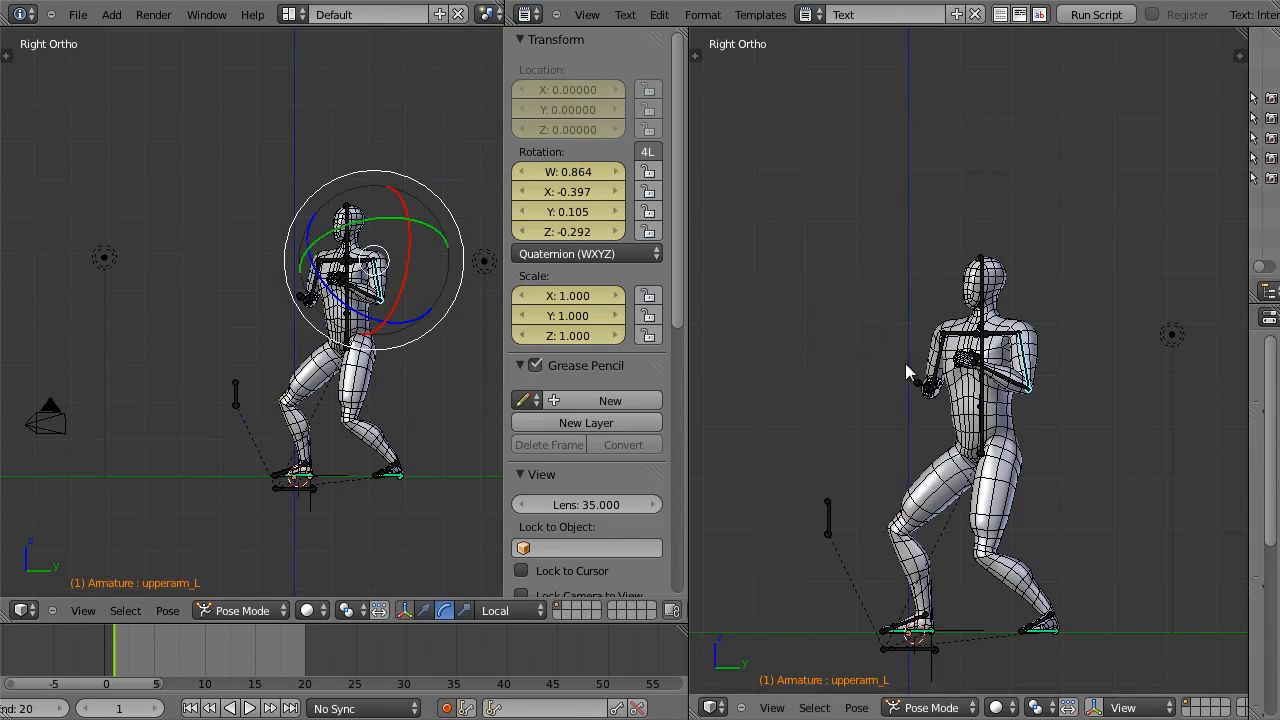
Step: Enlarge the armature properties area and display the bone layer that holds the hand and finger bones
{"action": "scroll", "coordinate": [928, 398], "scroll_direction": "up", "scroll_amount": 5}
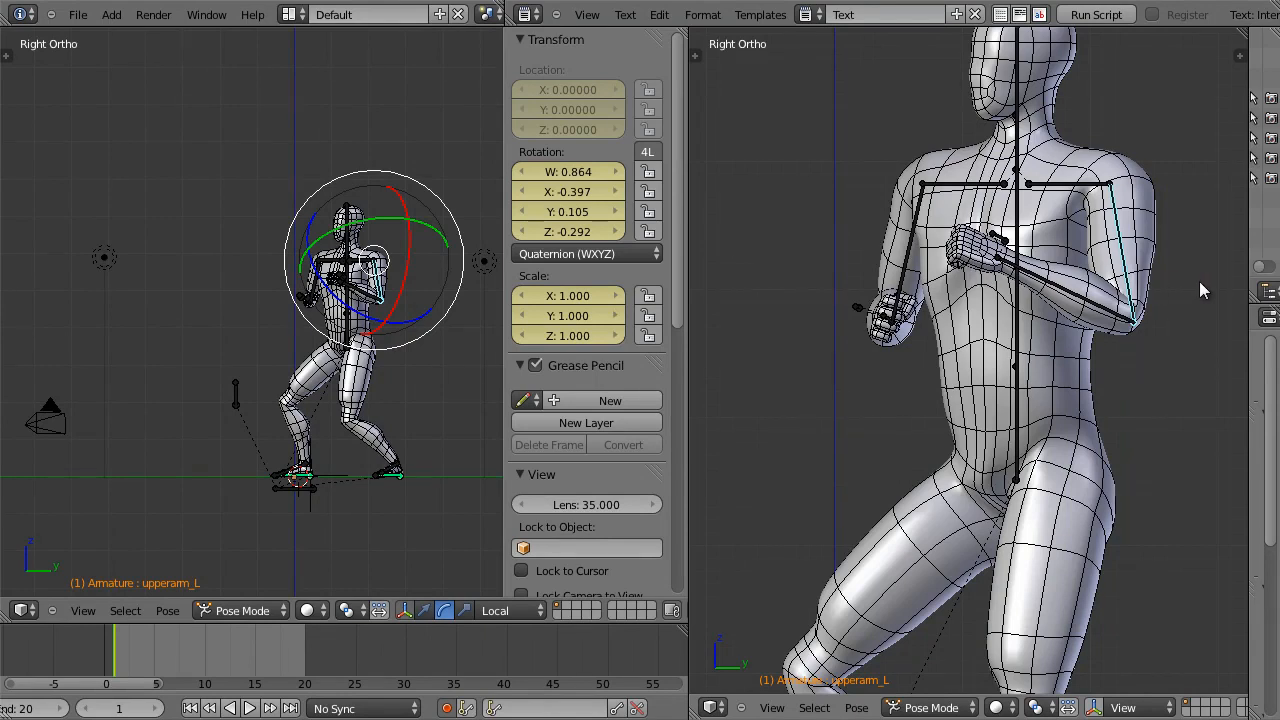
{"action": "left_click_drag", "start_coordinate": [1248, 274], "coordinate": [1138, 174]}
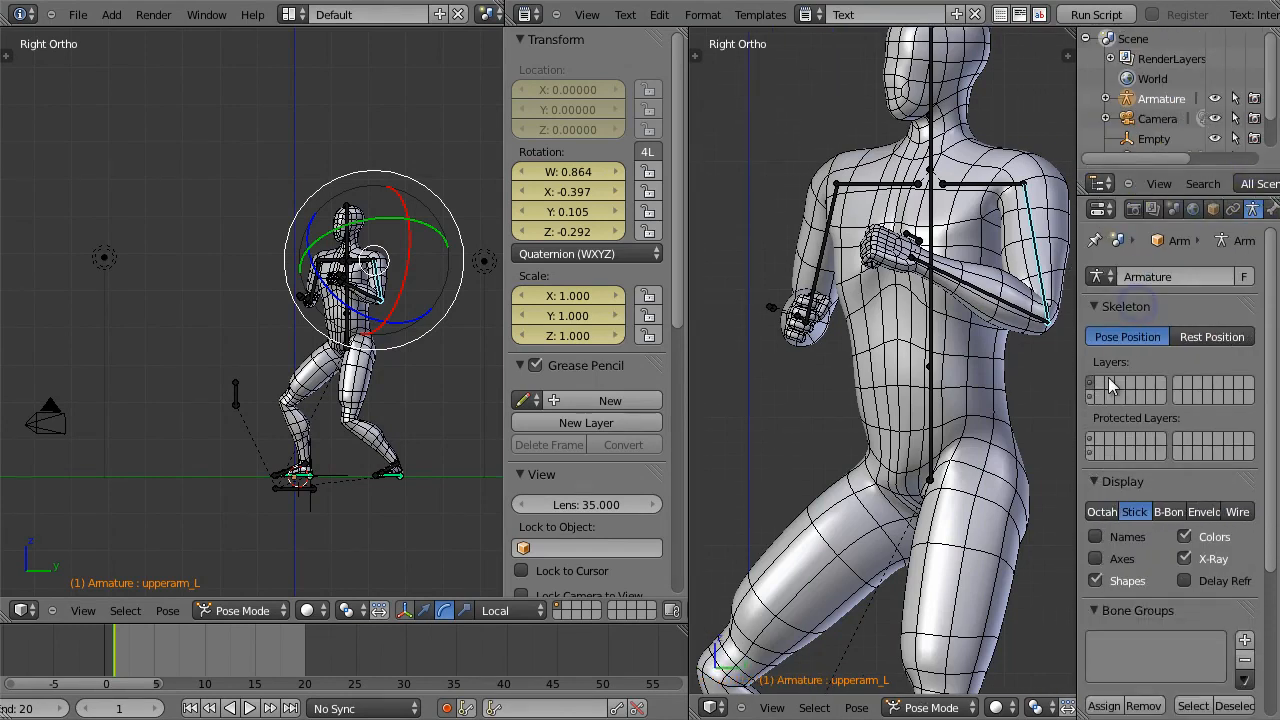
{"action": "left_click", "coordinate": [1088, 394]}
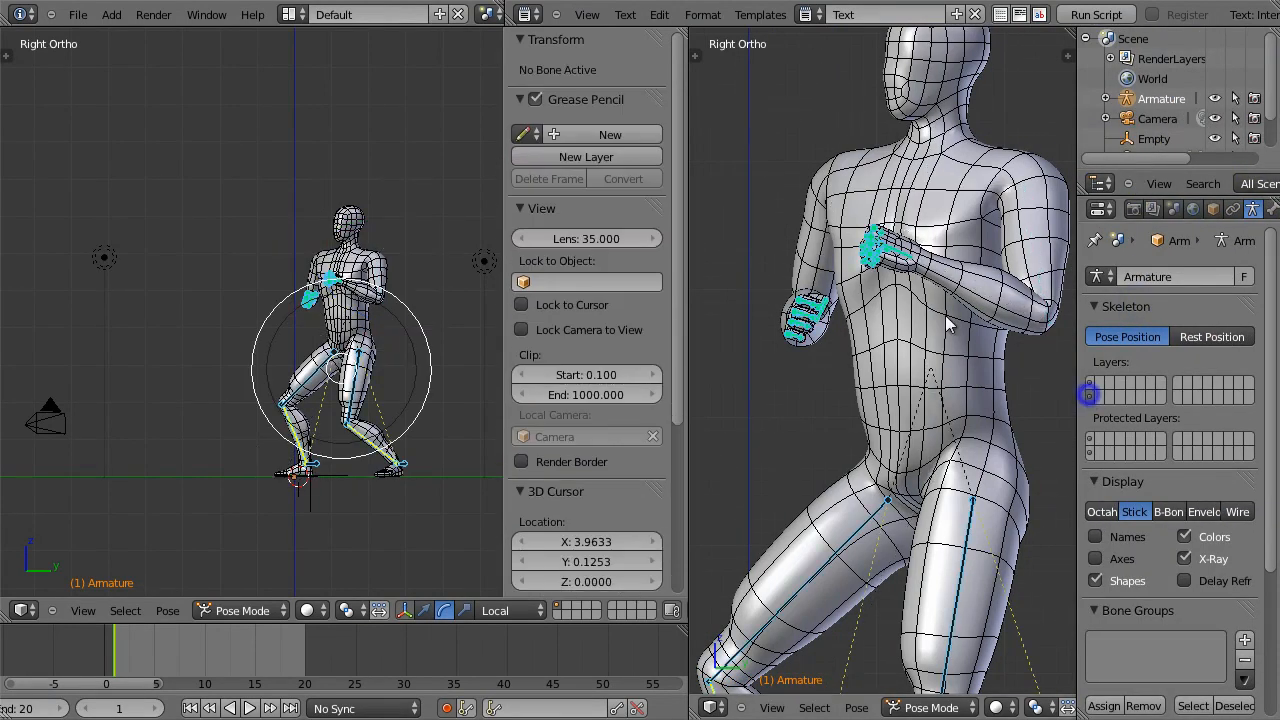
Step: Move the hand_L and hand_R bones to the first armature layer and display that layer again
{"action": "right_click", "coordinate": [903, 256]}
{"action": "middle_click_drag", "start_coordinate": [845, 300], "coordinate": [769, 308]}
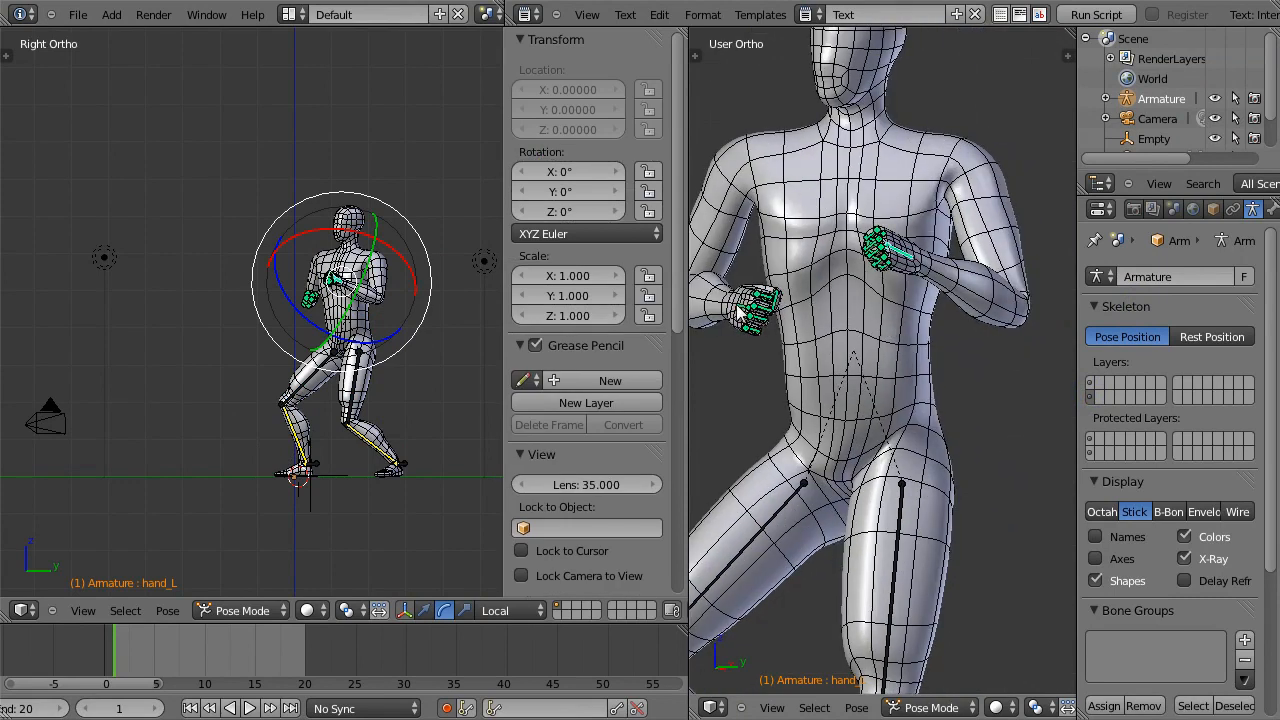
{"action": "right_click", "coordinate": [738, 307]}
{"action": "key", "text": "m"}
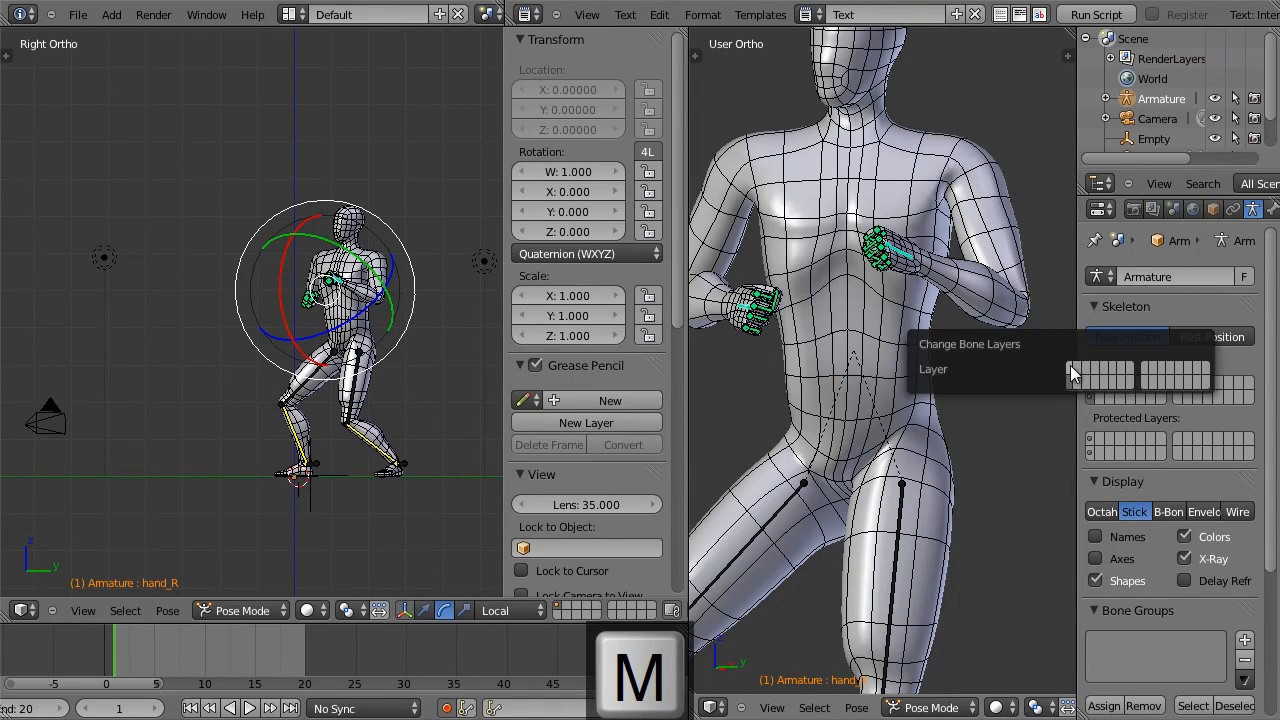
{"action": "left_click", "coordinate": [1070, 366]}
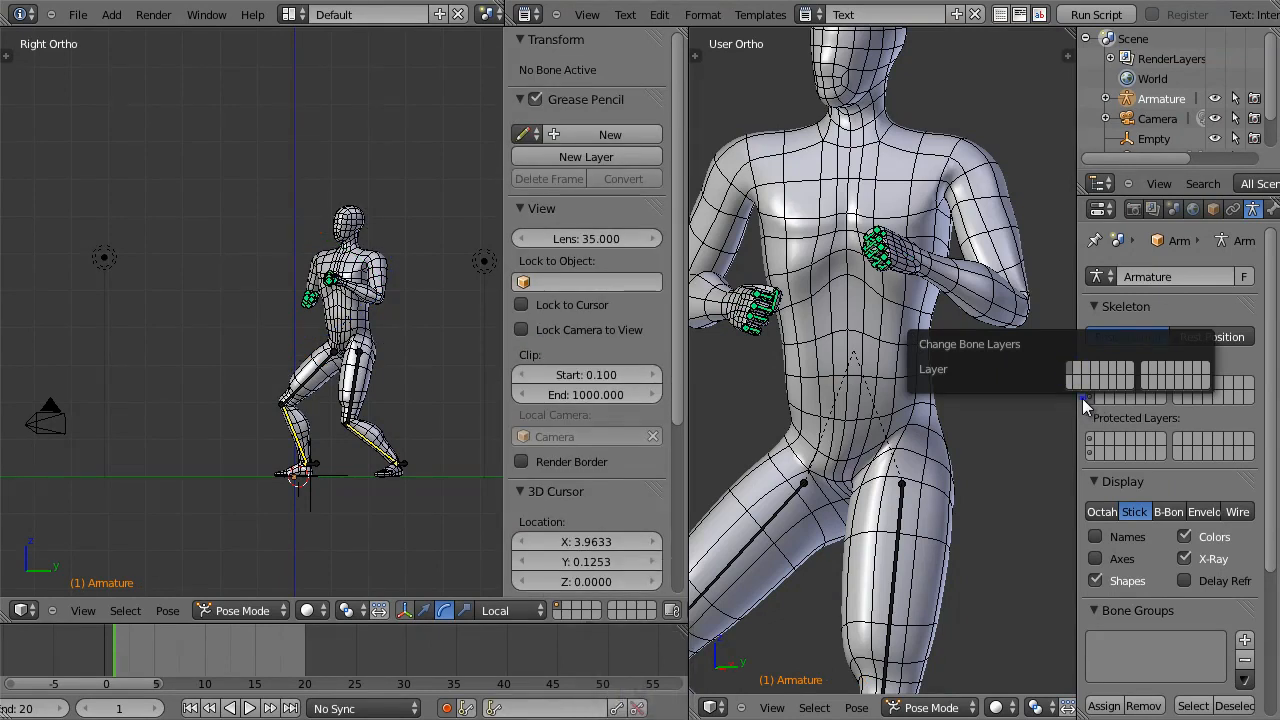
{"action": "left_click", "coordinate": [1082, 398]}
{"action": "left_click", "coordinate": [1089, 382]}
Step: Rotate the hips bone about -6° in the right side view so the torso leans toward the front leg
{"action": "middle_click_drag", "start_coordinate": [950, 368], "coordinate": [893, 368]}
{"action": "key", "text": "KP_3"}
{"action": "scroll", "coordinate": [948, 380], "scroll_direction": "down", "scroll_amount": 5}
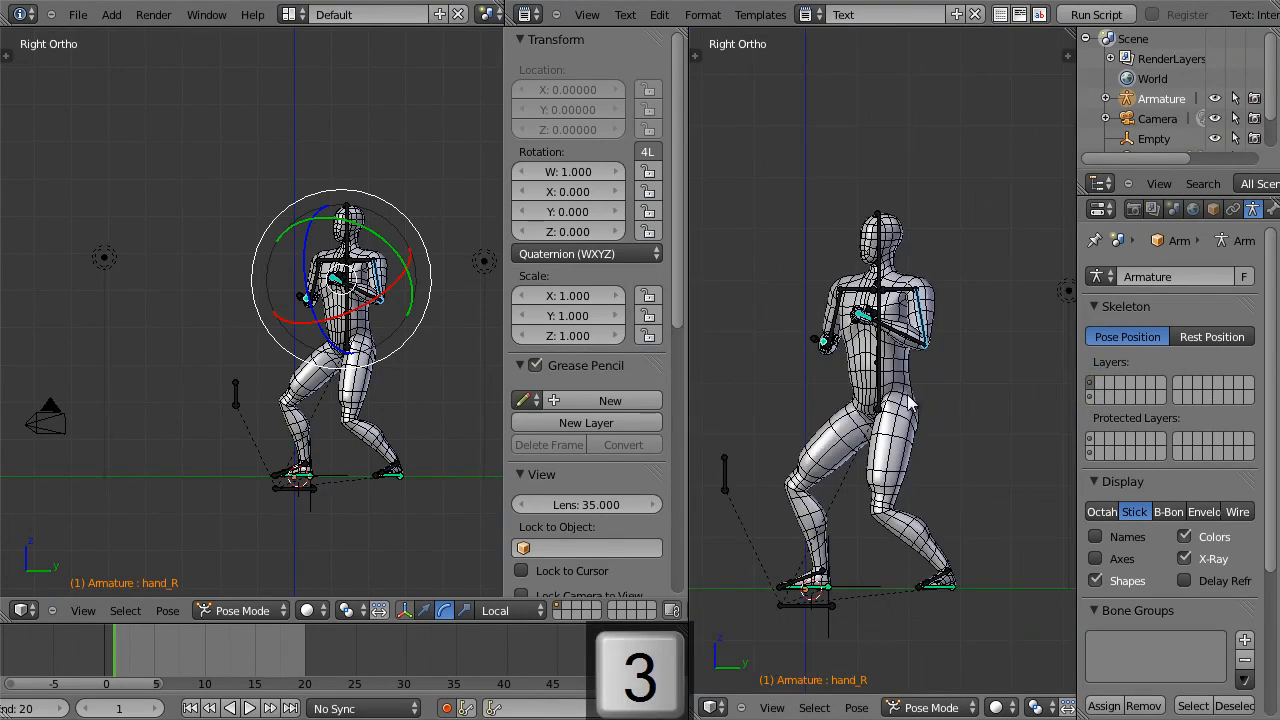
{"action": "scroll", "coordinate": [926, 316], "scroll_direction": "up", "scroll_amount": 3}
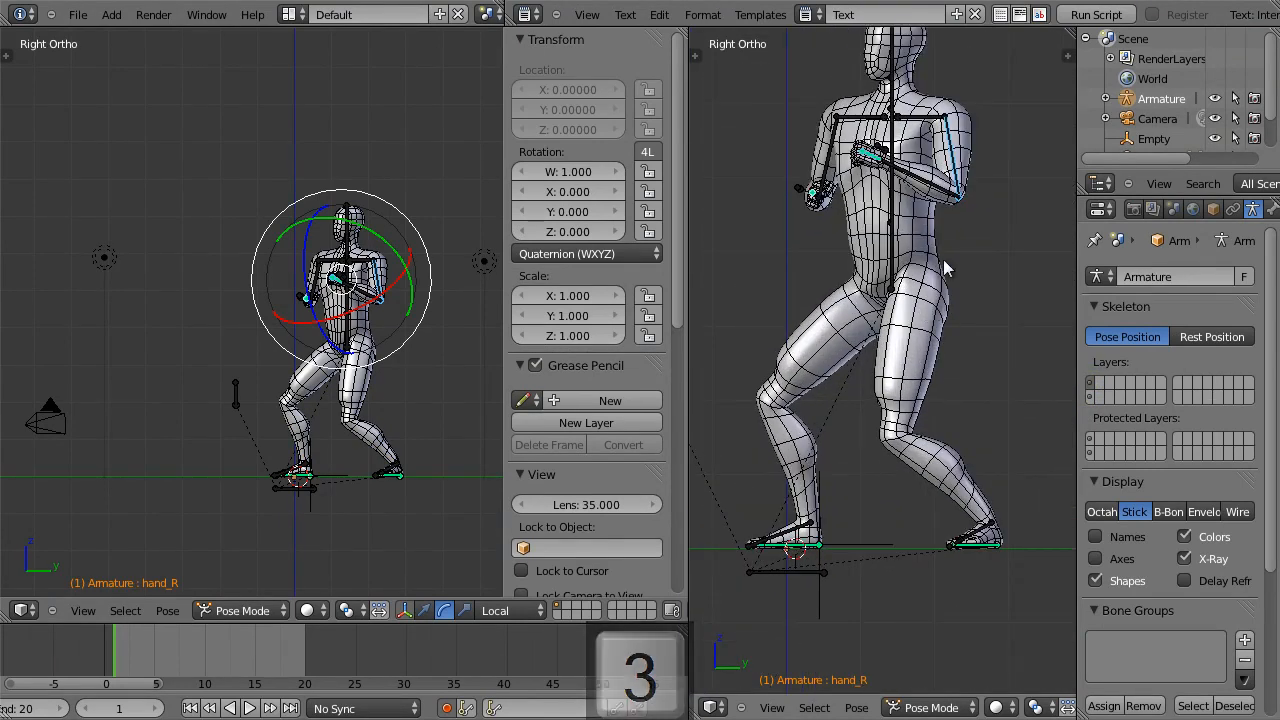
{"action": "right_click", "coordinate": [890, 197]}
{"action": "key", "text": "r"}
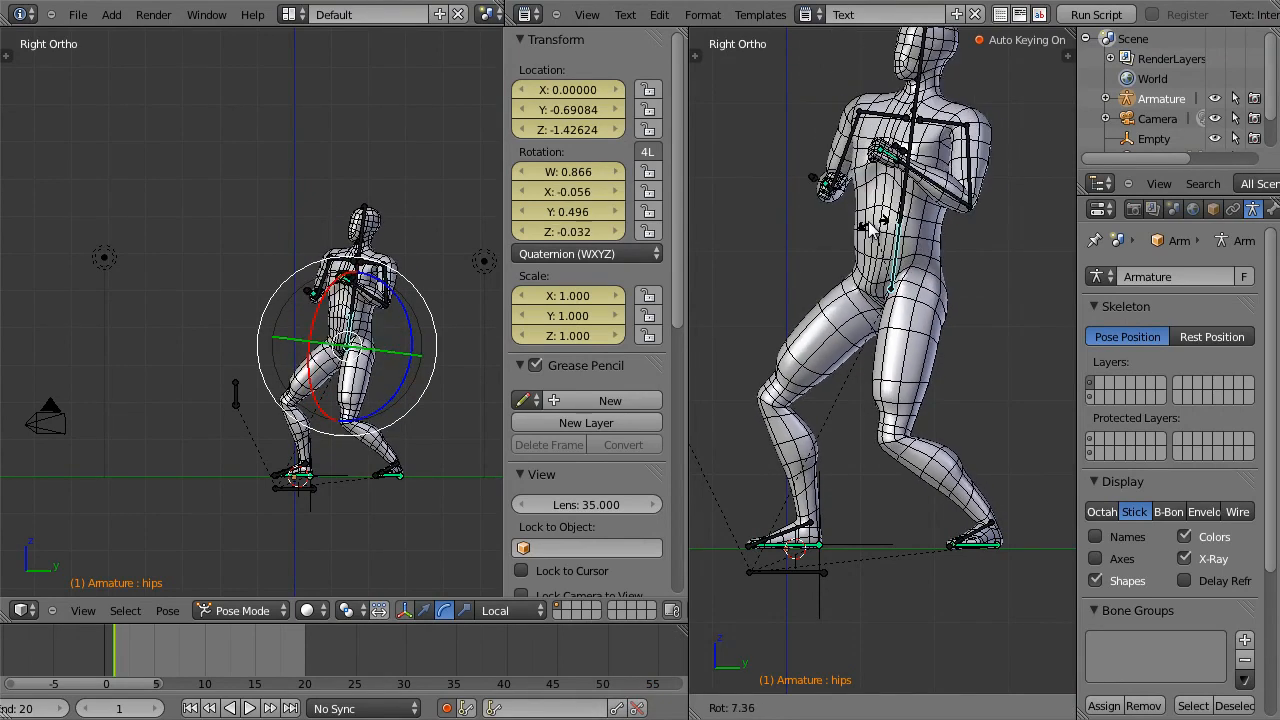
{"action": "key", "text": "Tab"}
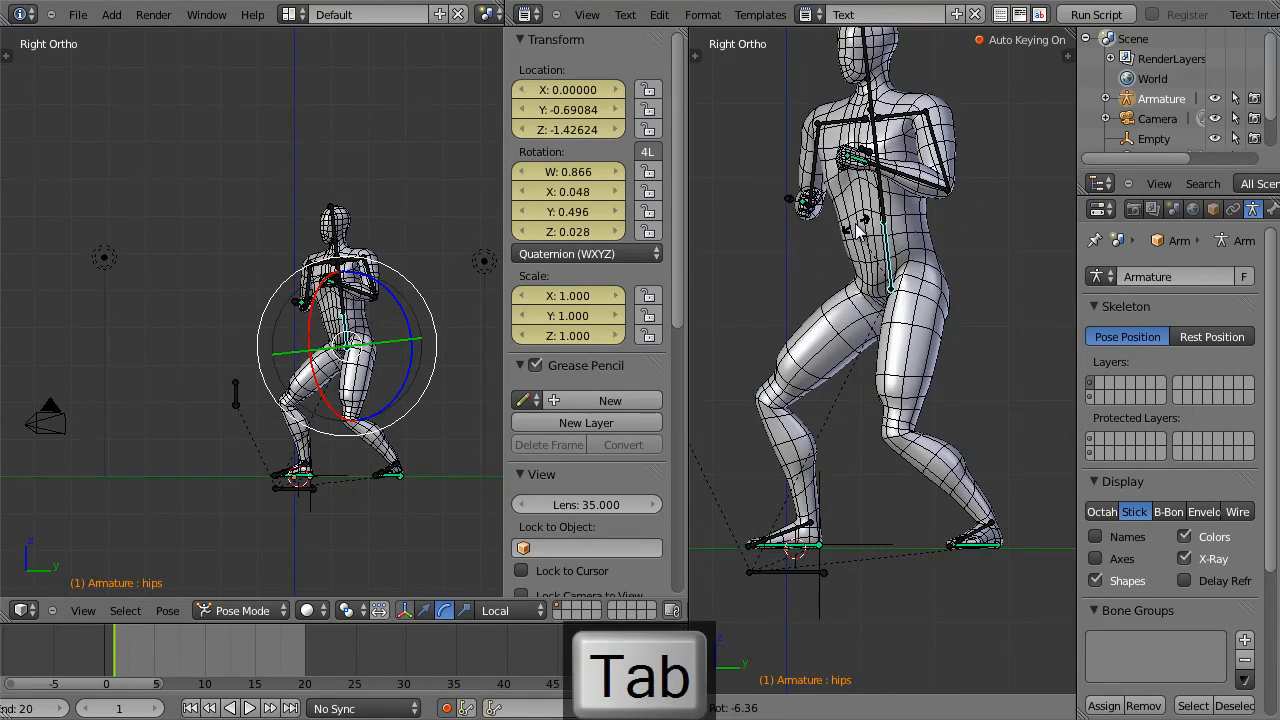
{"action": "left_click", "coordinate": [858, 226]}
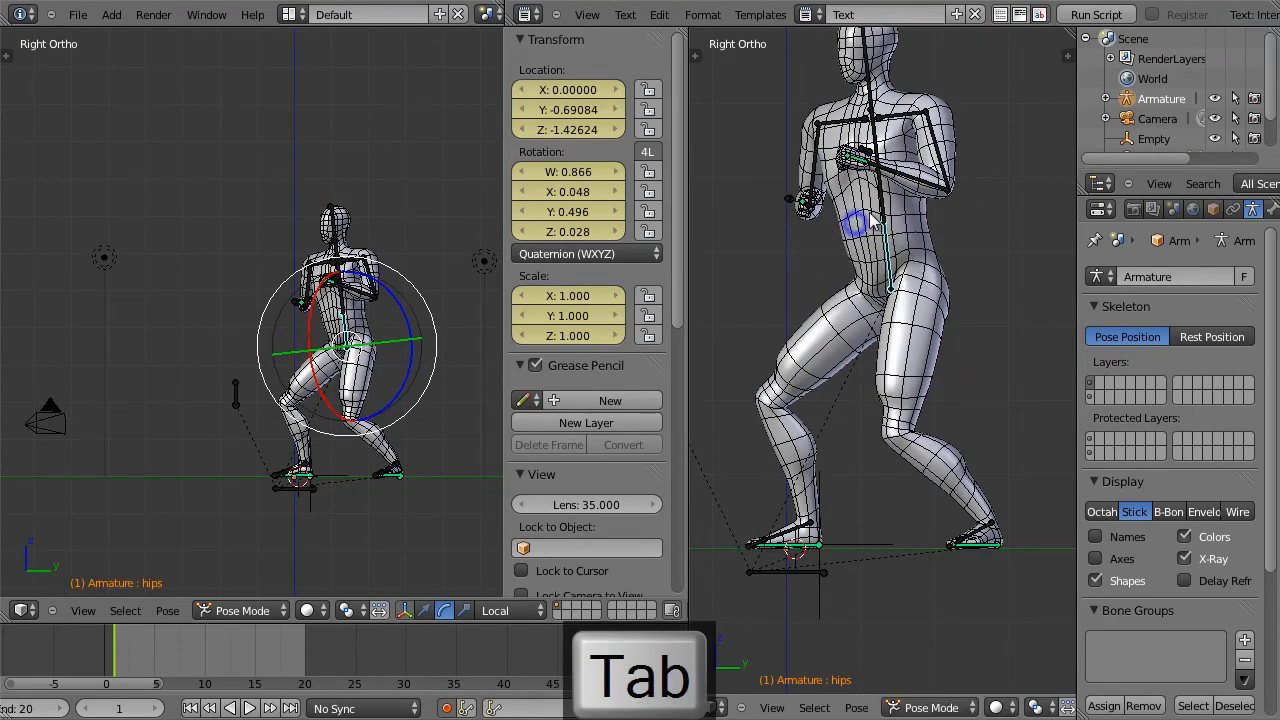
Step: Rotate the chest bone about its local X axis so the upper body hunches forward
{"action": "right_click", "coordinate": [874, 150]}
{"action": "key", "text": "r"}
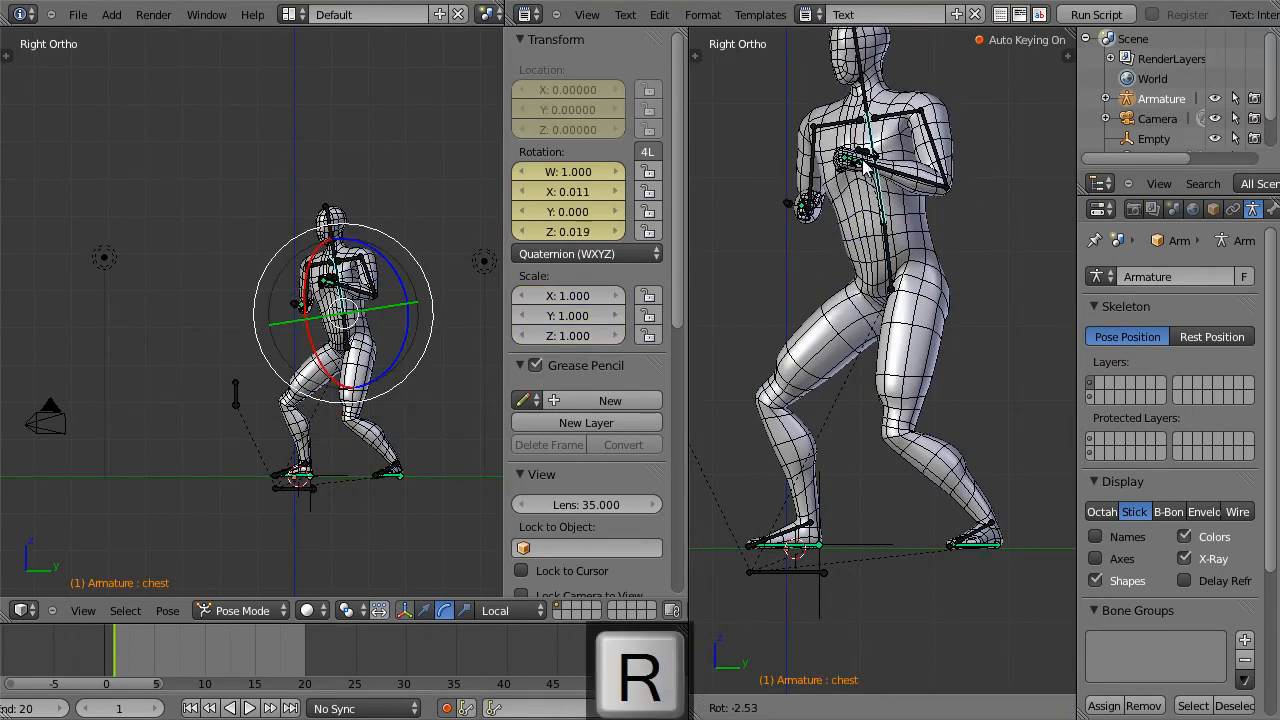
{"action": "key", "text": "Escape"}
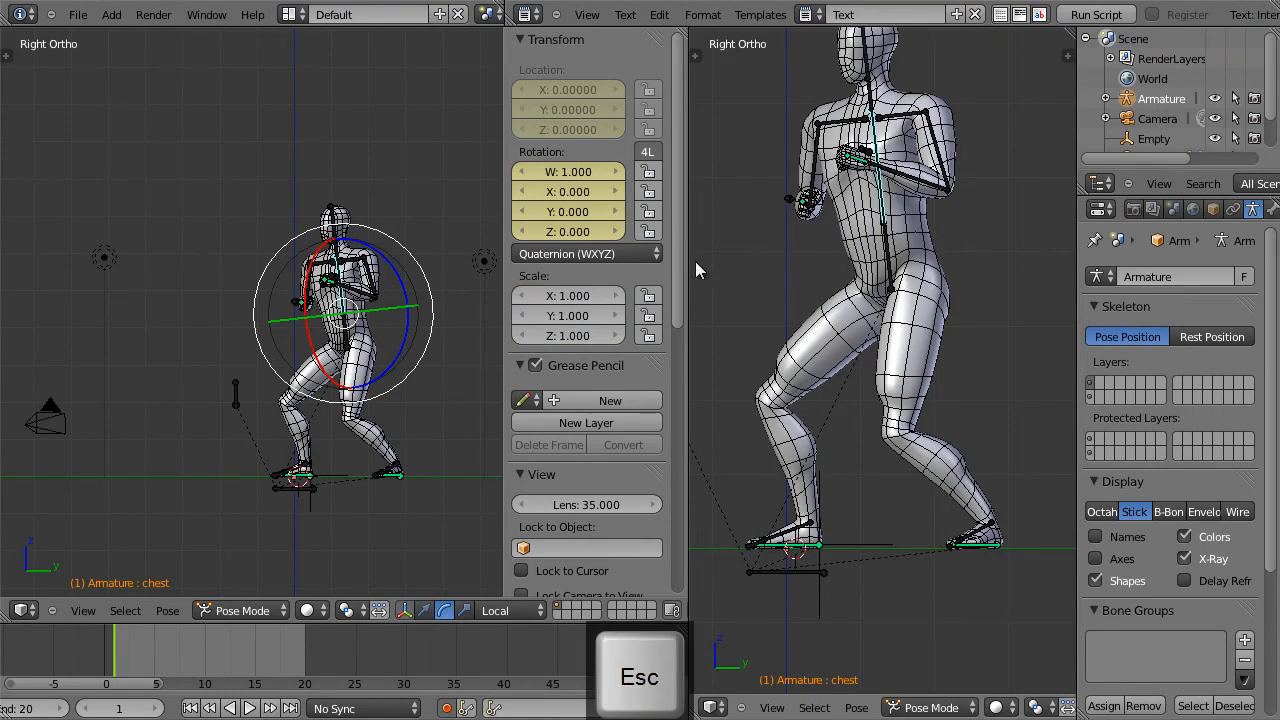
{"action": "left_click_drag", "start_coordinate": [312, 343], "coordinate": [318, 290]}
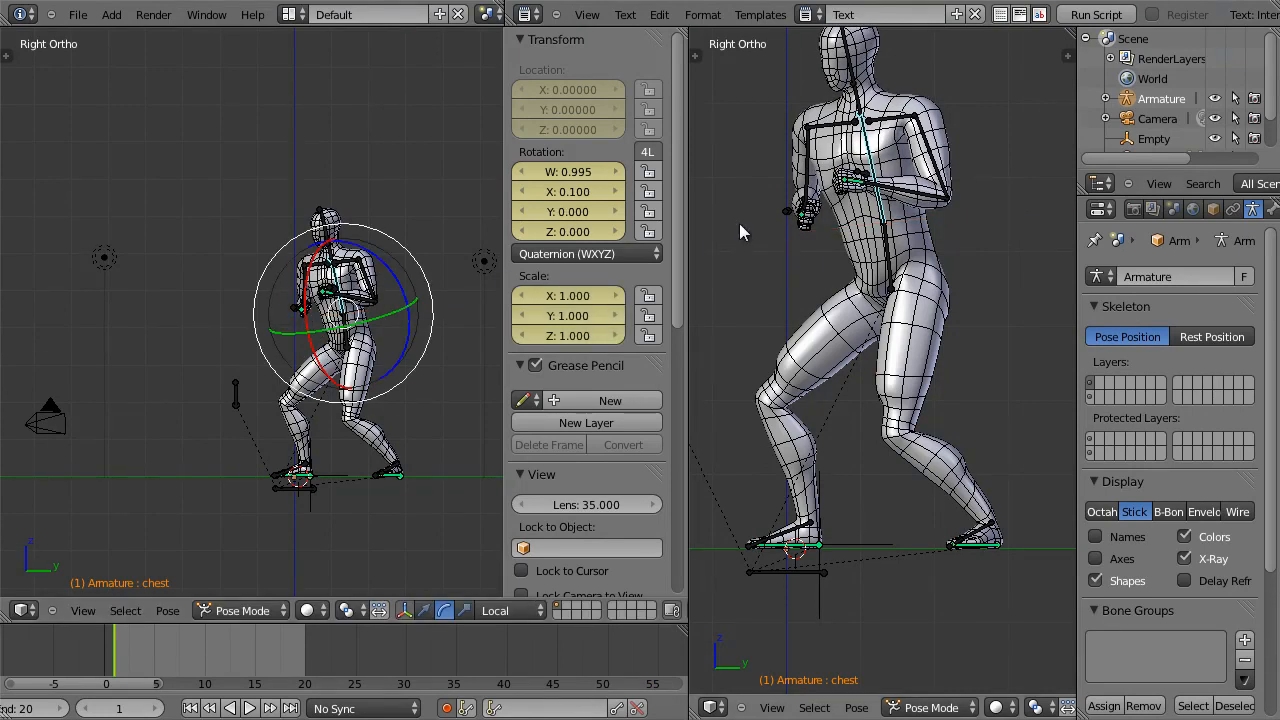
Step: Rotate upperarm_R so the right forearm points forward, and raise the arm about 24° in the side view
{"action": "right_click", "coordinate": [808, 183]}
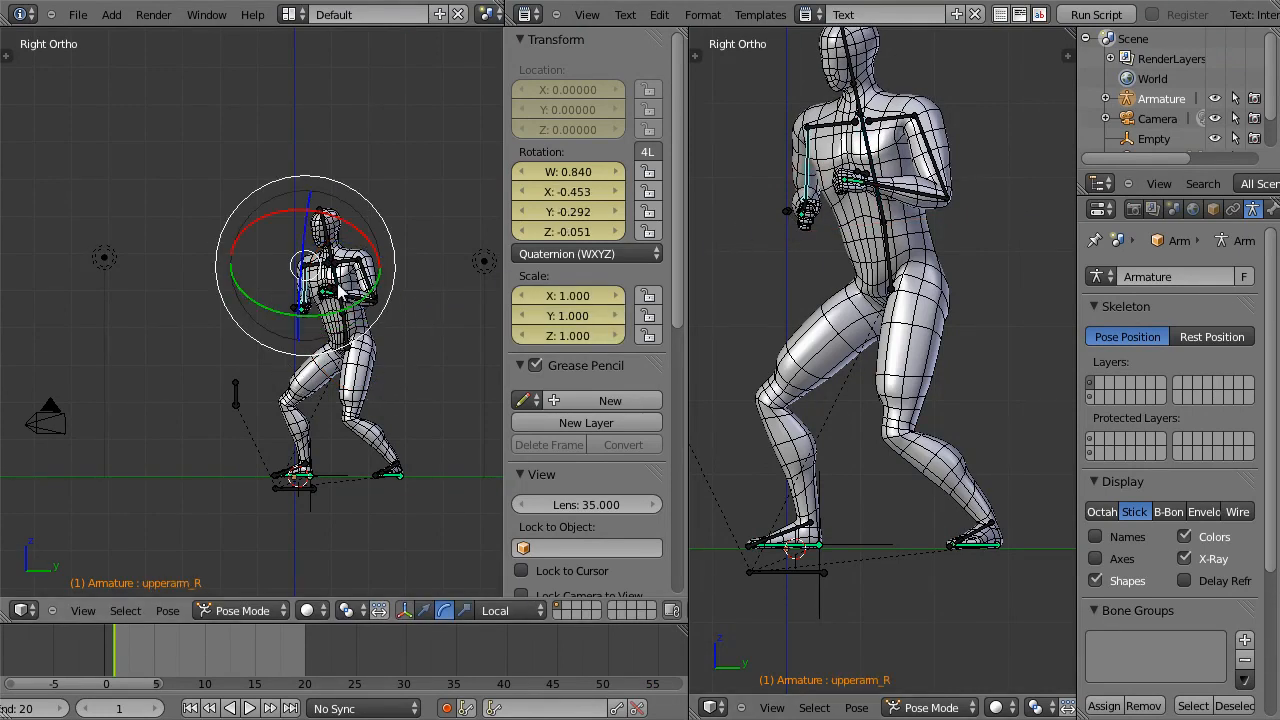
{"action": "left_click_drag", "start_coordinate": [313, 318], "coordinate": [258, 310]}
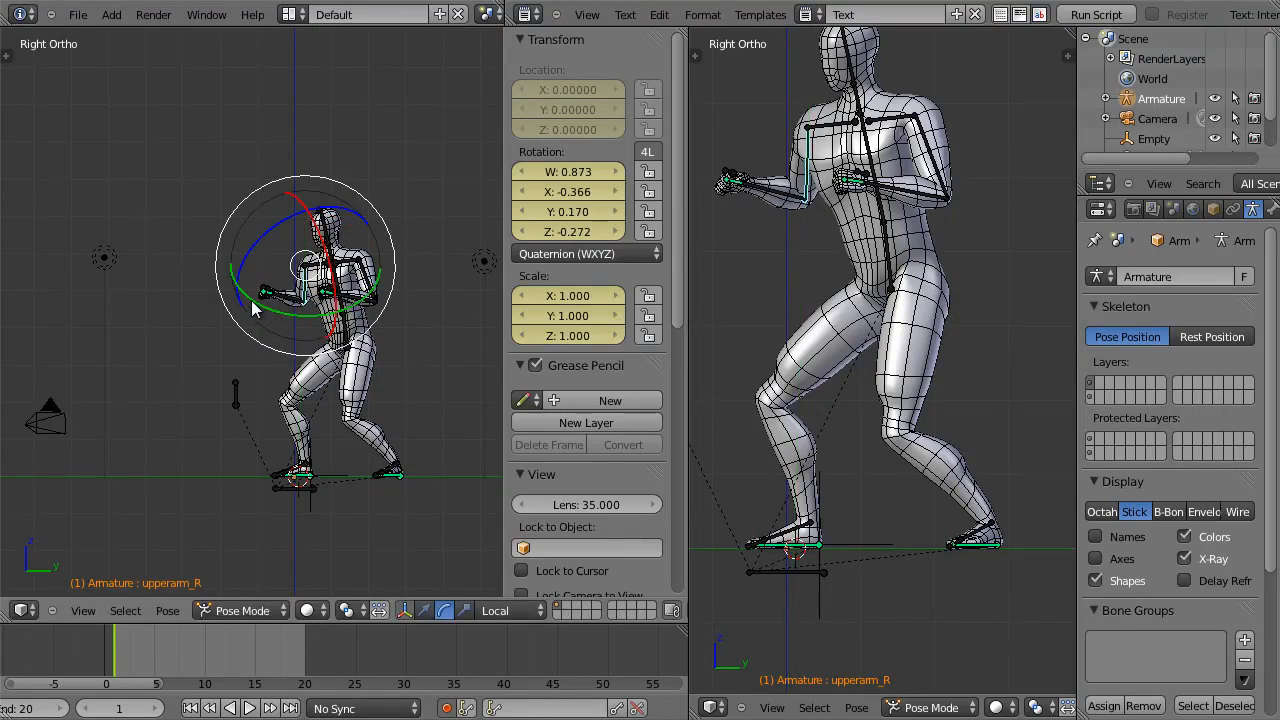
{"action": "key", "text": "r"}
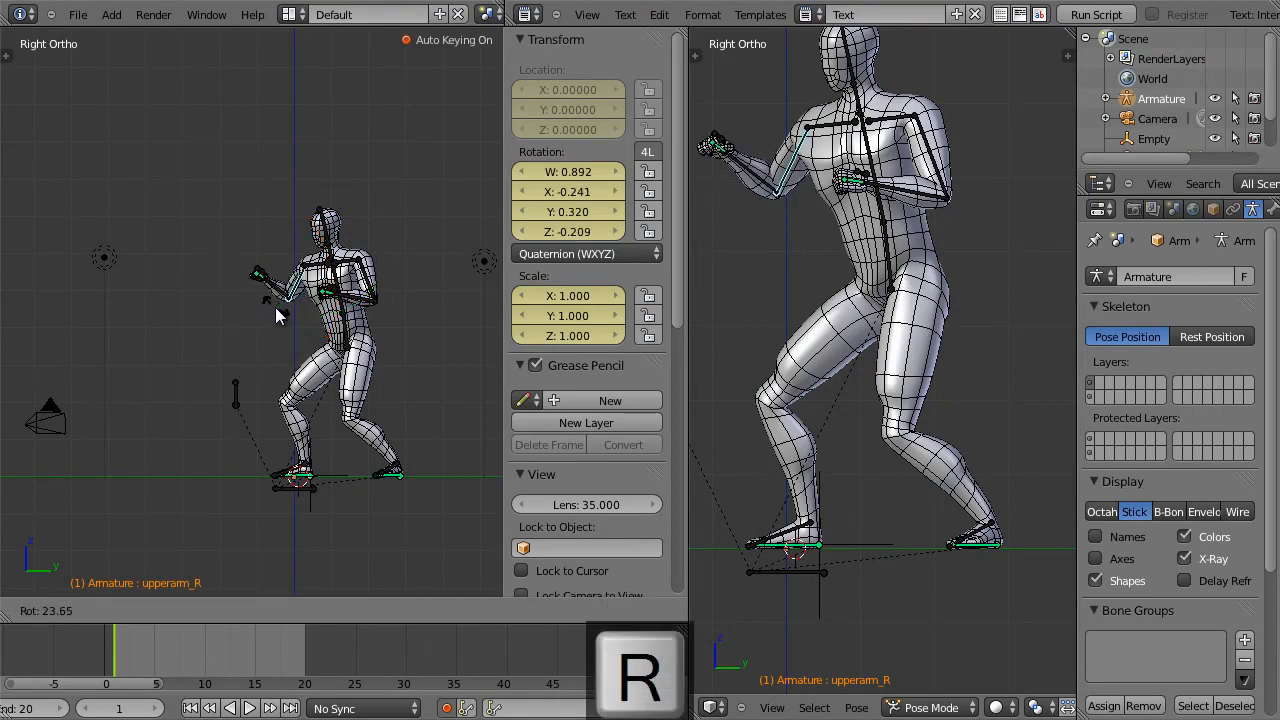
{"action": "left_click", "coordinate": [276, 309]}
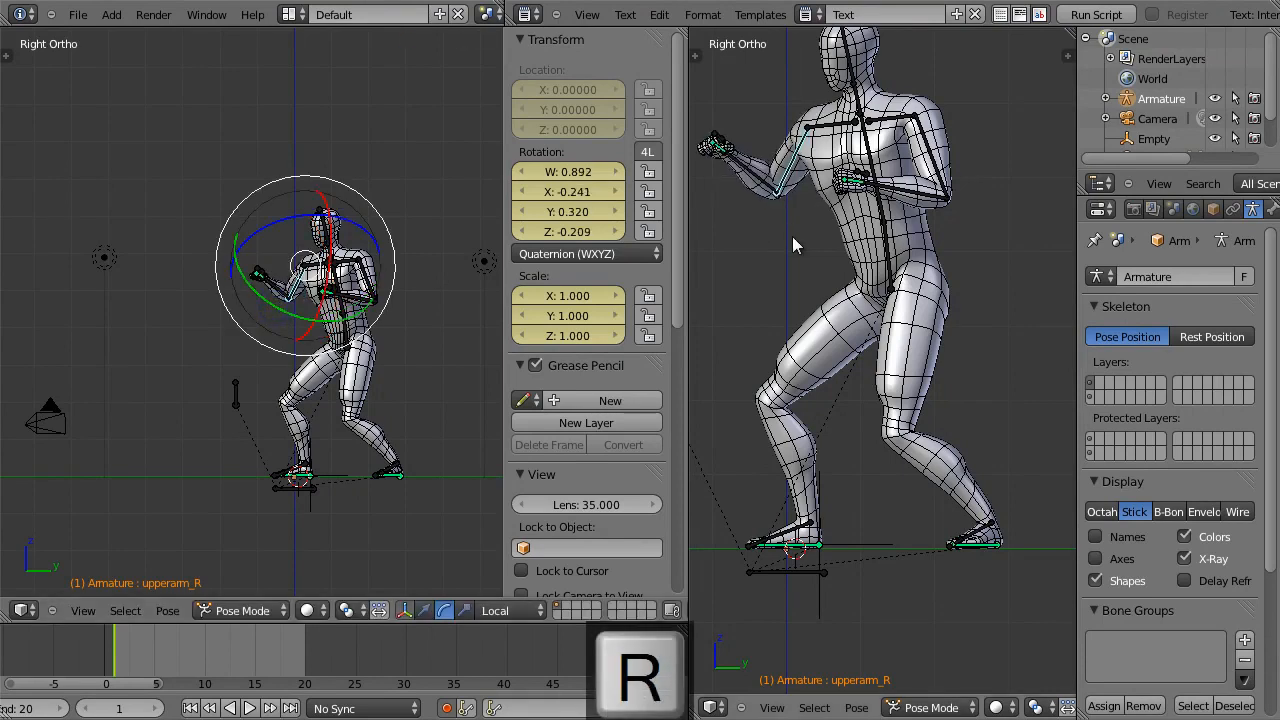
Step: Move the knee_L target in the top view by about 2.06 in X and 2.2 in Y, out to the left leg's side
{"action": "key", "text": "KP_3"}
{"action": "key", "text": "KP_1"}
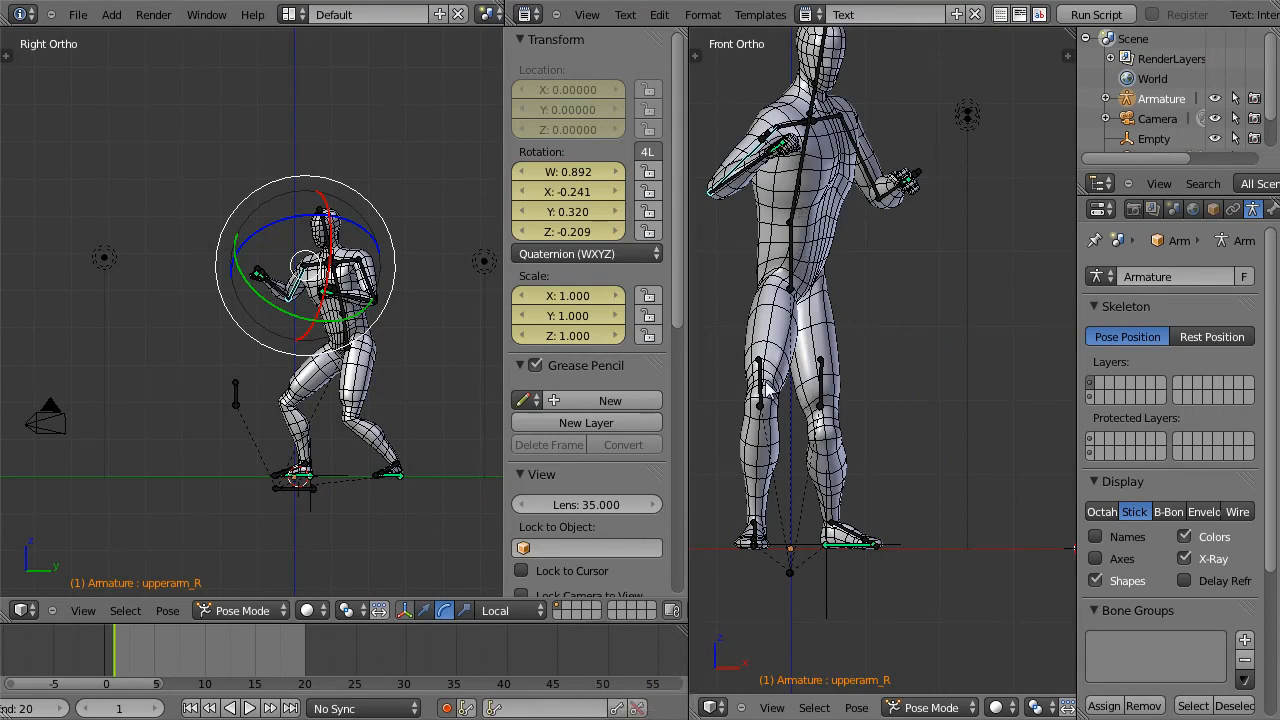
{"action": "right_click", "coordinate": [823, 390]}
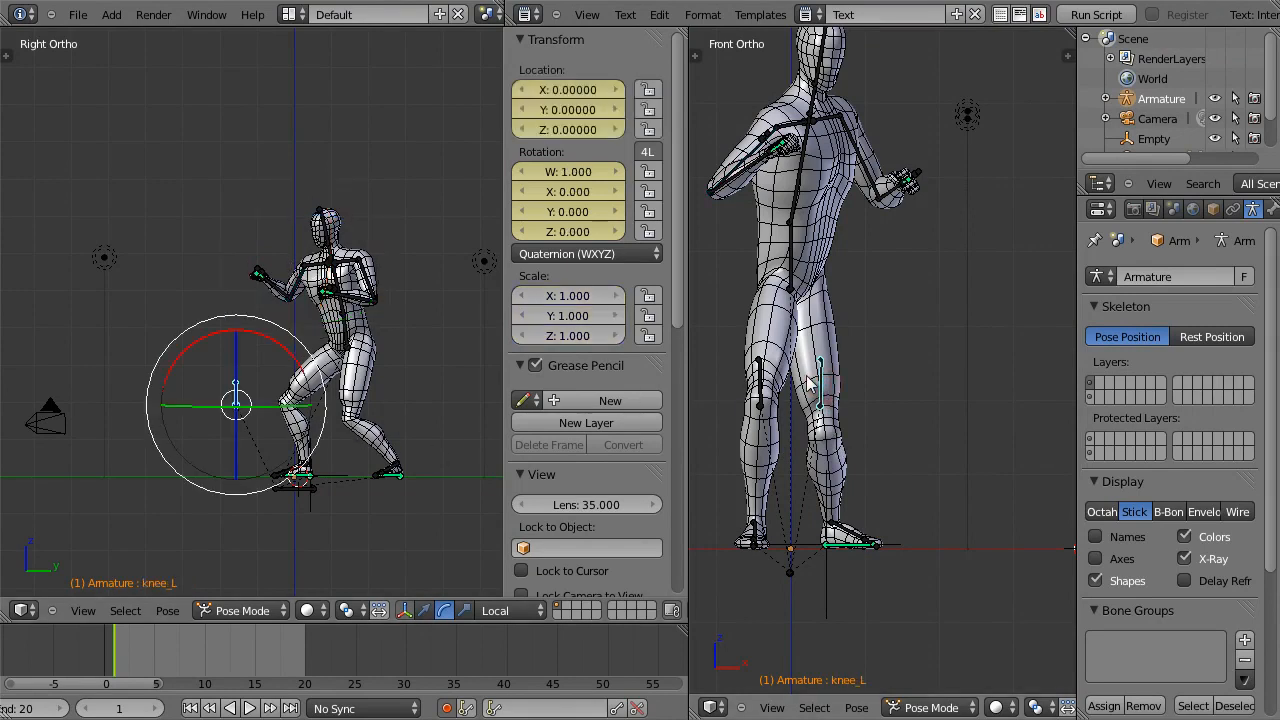
{"action": "key", "text": "KP_7"}
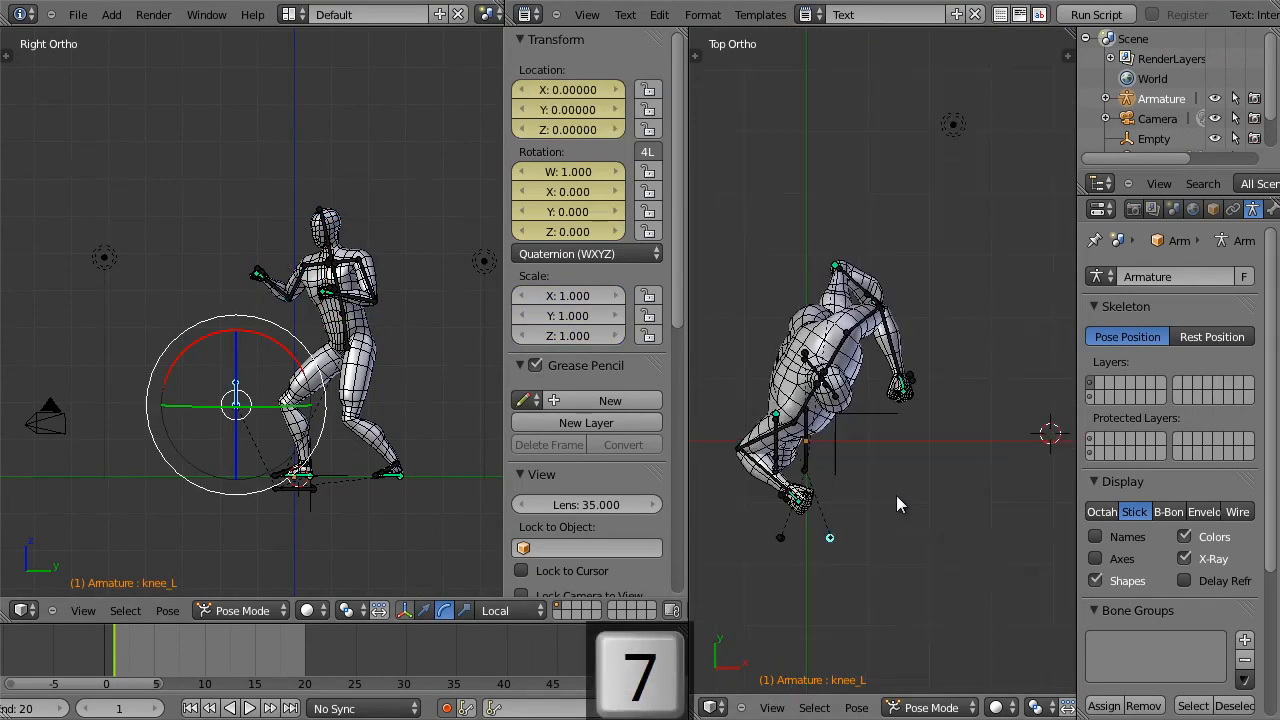
{"action": "key", "text": "g"}
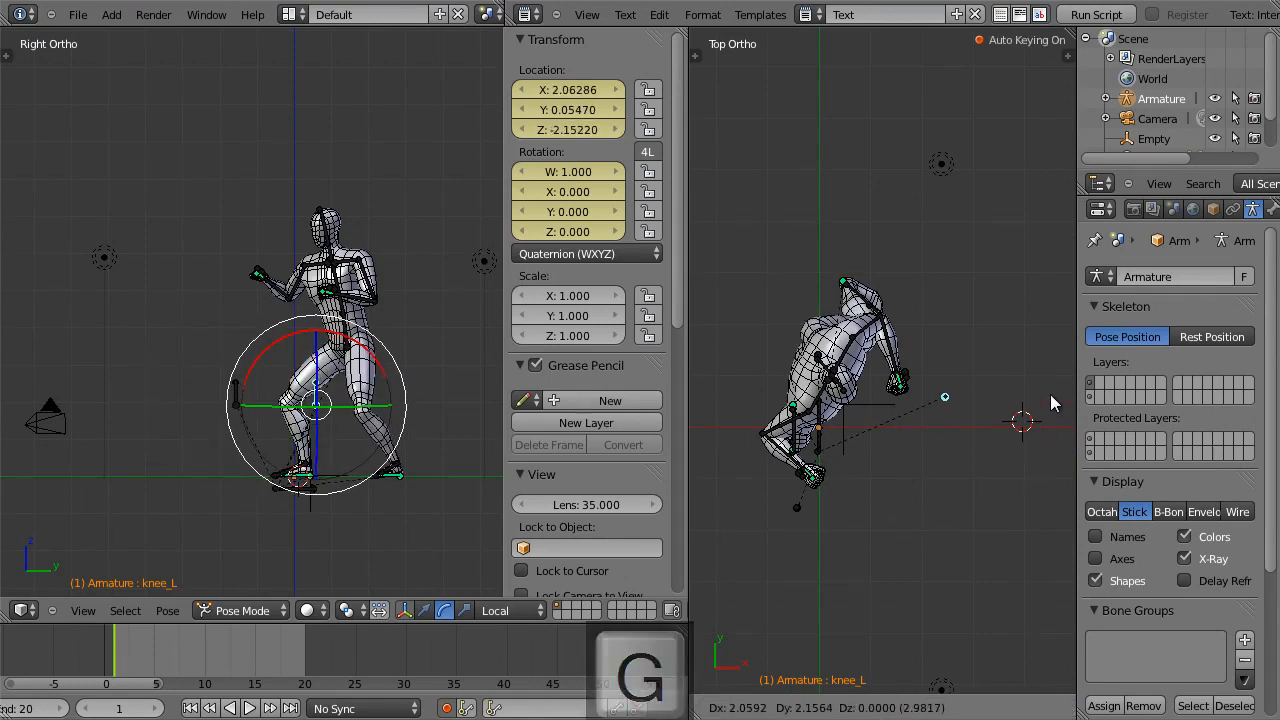
{"action": "left_click", "coordinate": [1049, 398]}
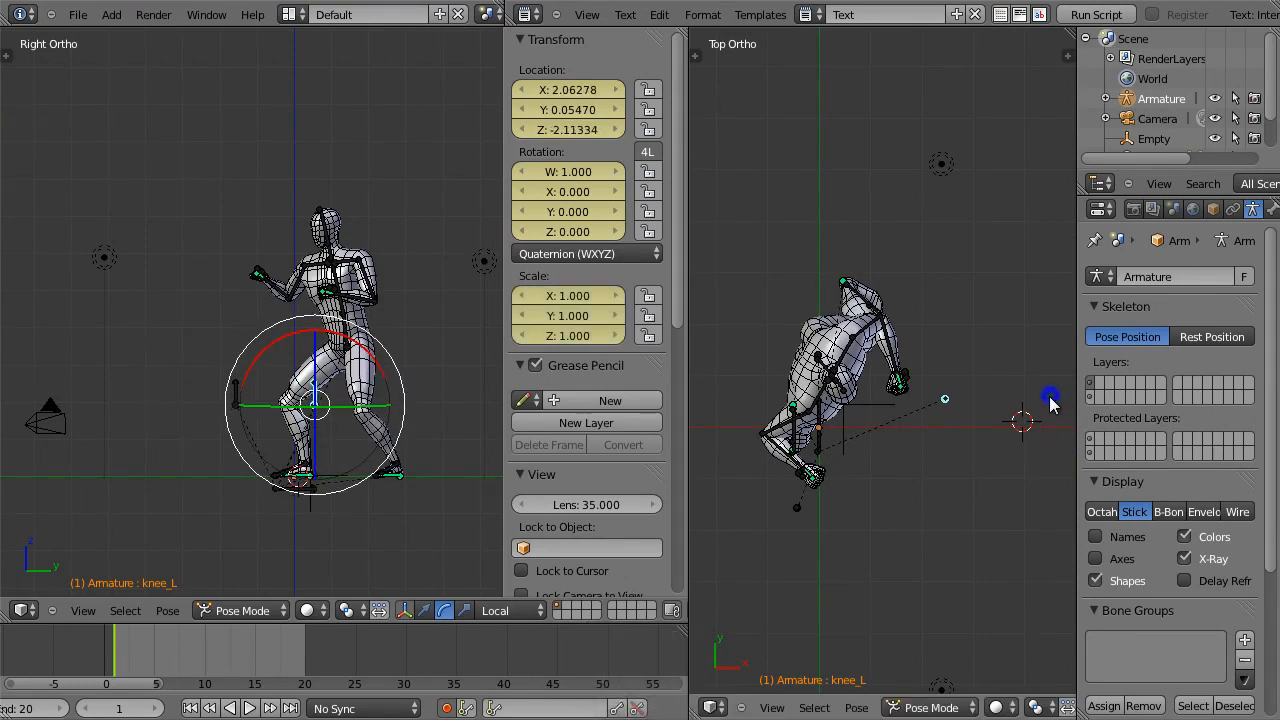
Step: Turn foot_R slightly inward about its local Z axis
{"action": "right_click", "coordinate": [305, 482]}
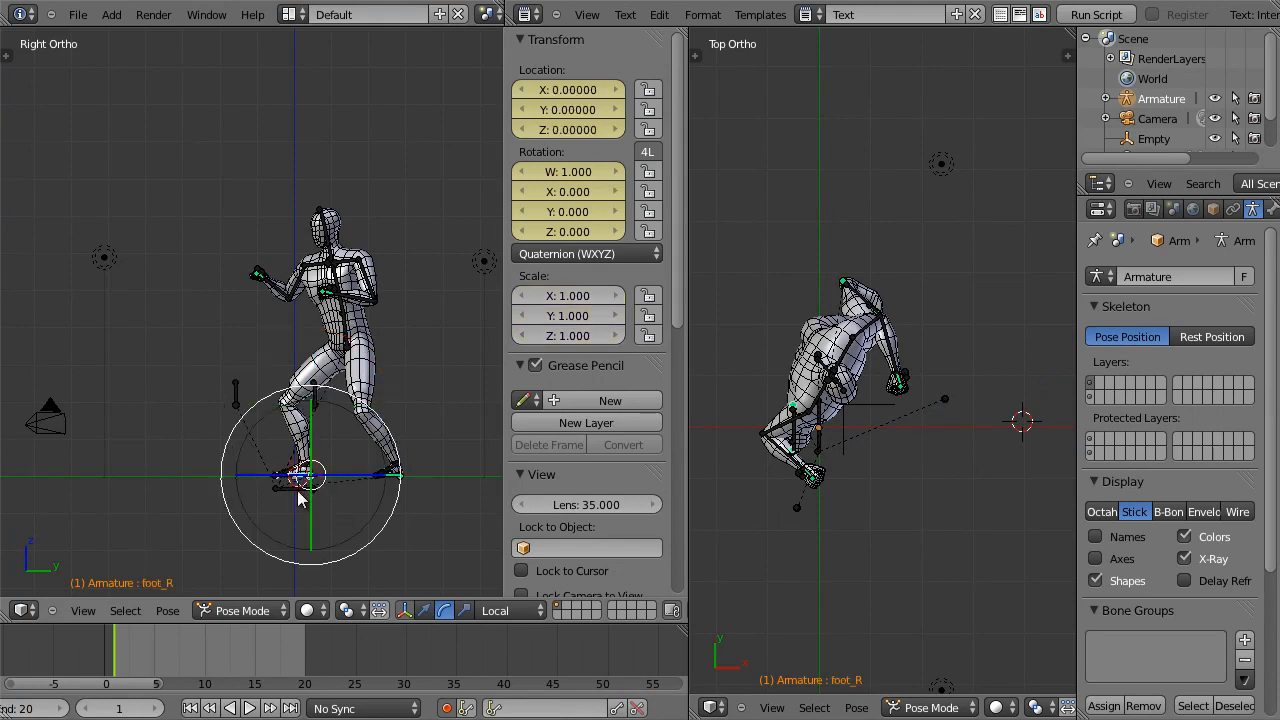
{"action": "middle_click_drag", "start_coordinate": [749, 518], "coordinate": [650, 420]}
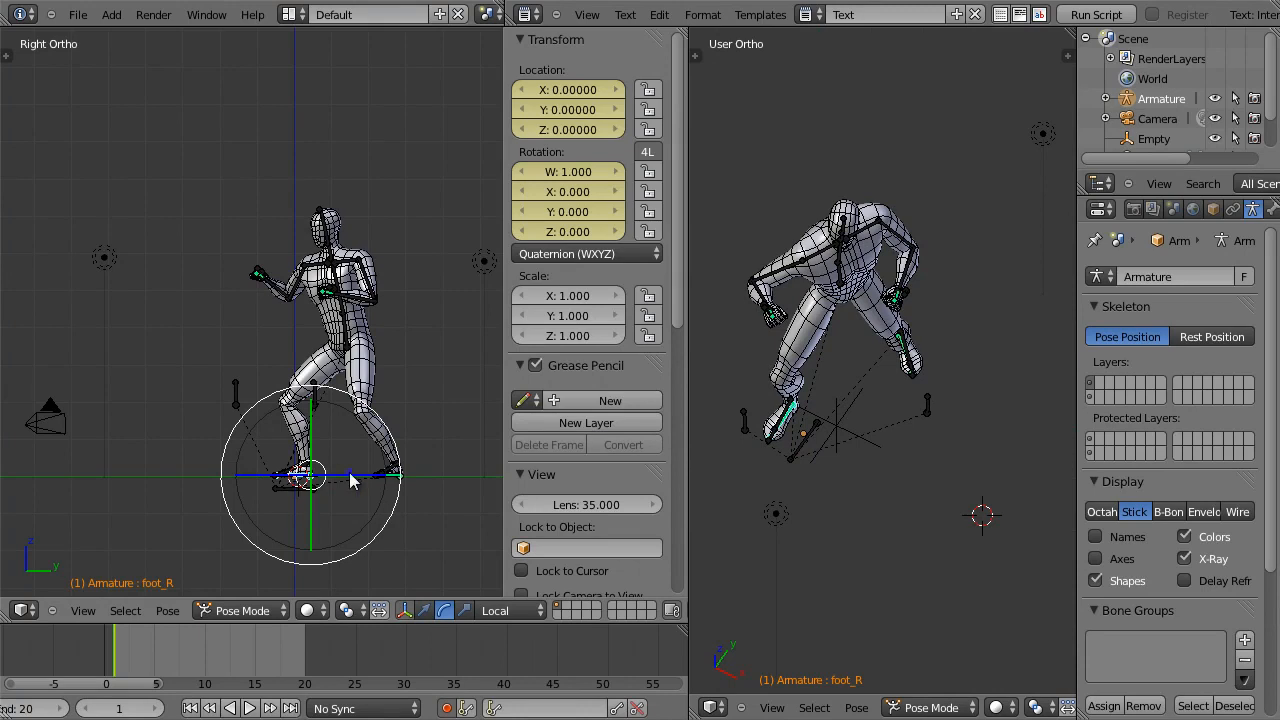
{"action": "key", "text": "r"}
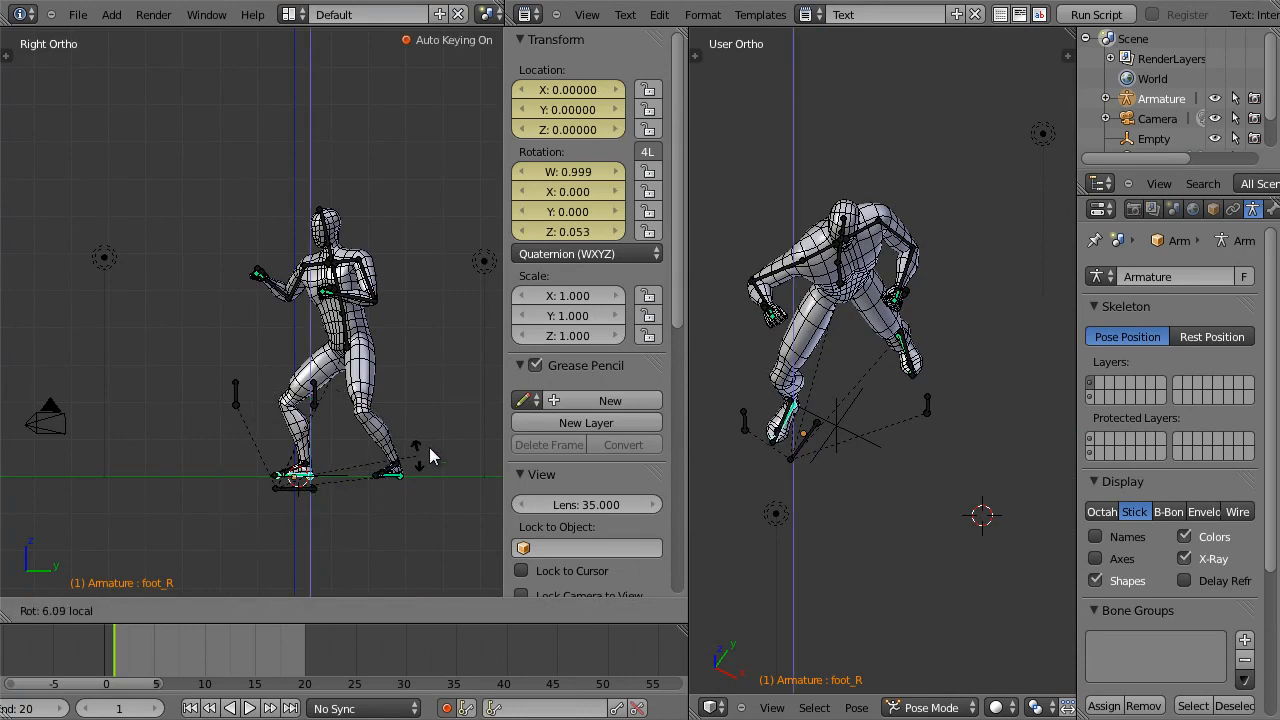
{"action": "left_click", "coordinate": [428, 446]}
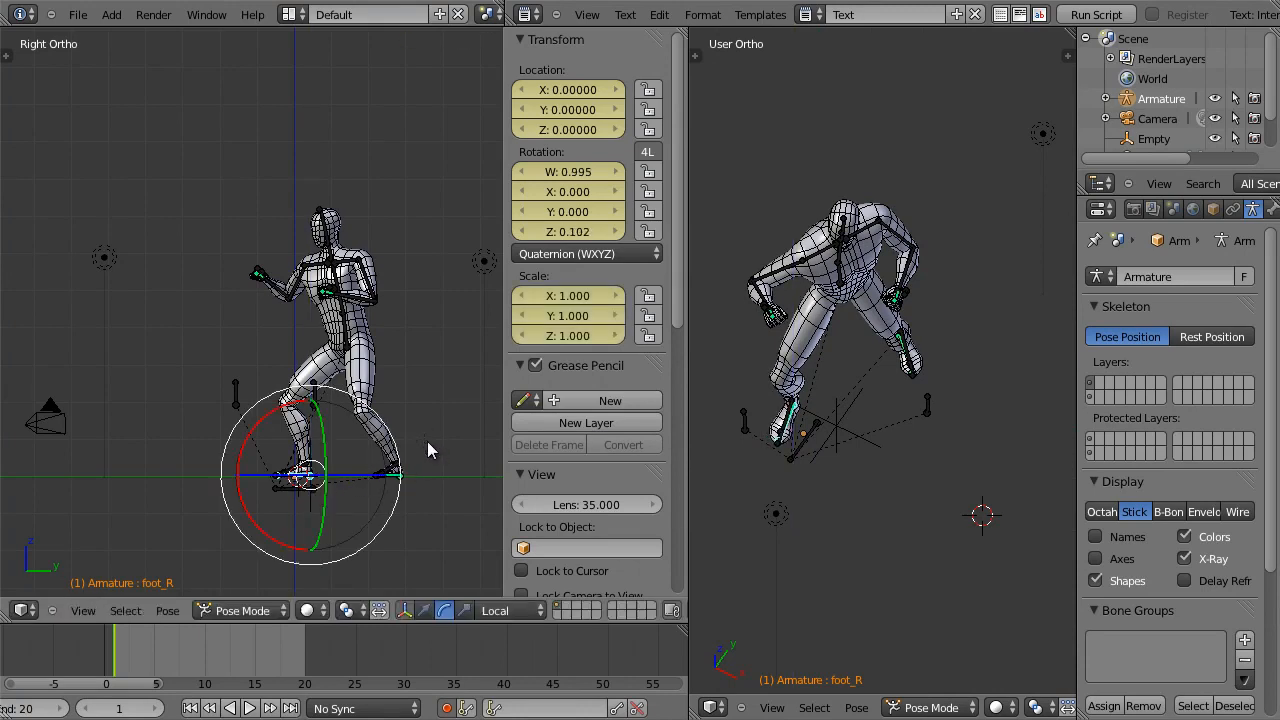
Step: Move the knee_R target in the top view by about 0.75 in X, in front of the right foot
{"action": "right_click", "coordinate": [236, 398]}
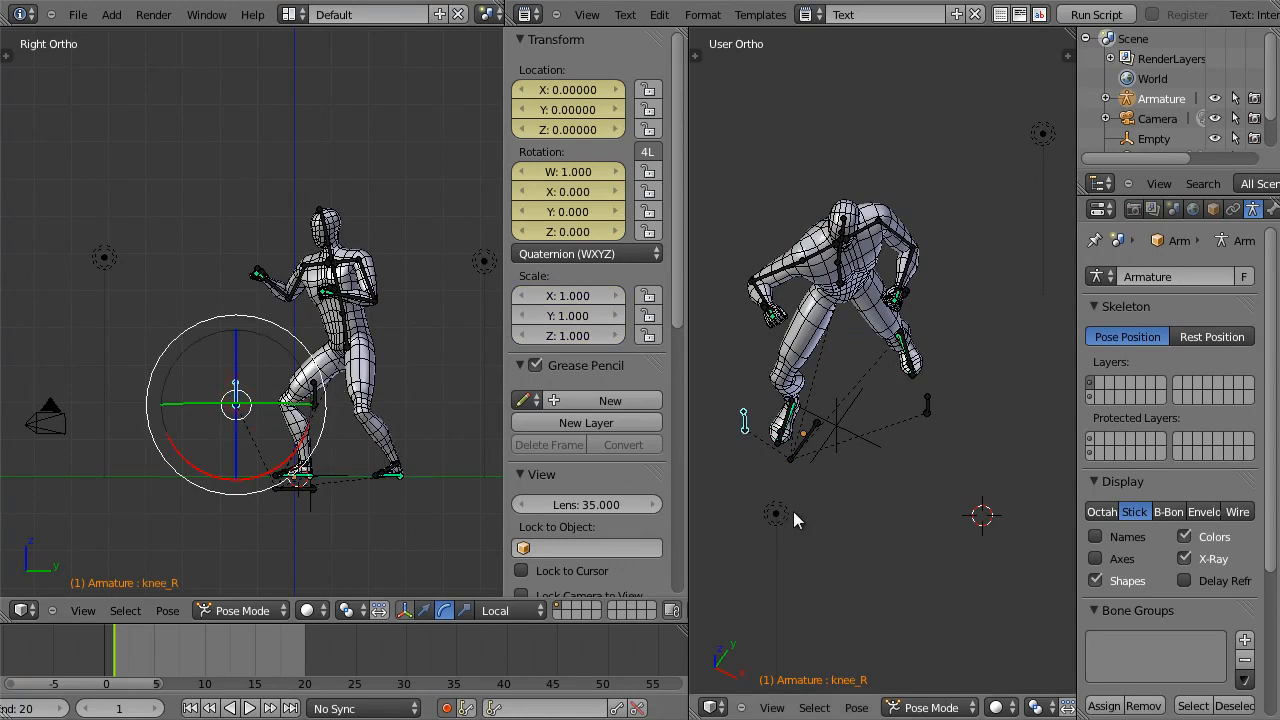
{"action": "key", "text": "KP_7"}
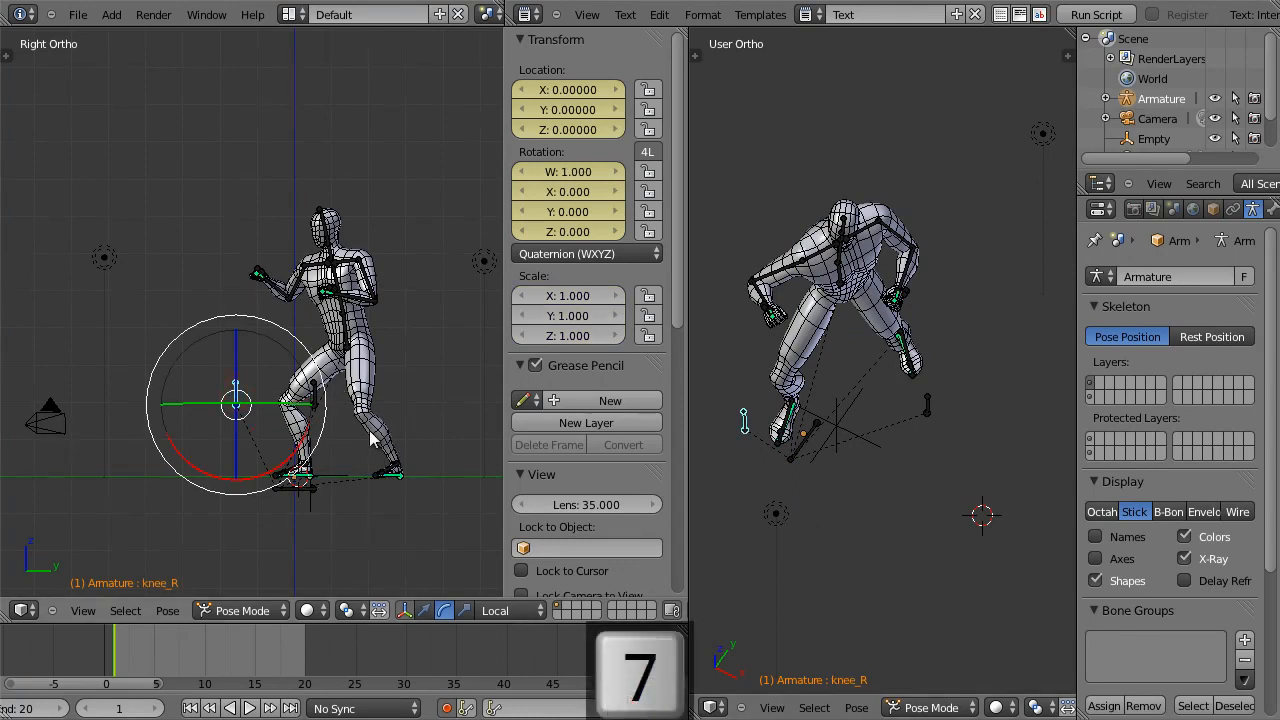
{"action": "key", "text": "g"}
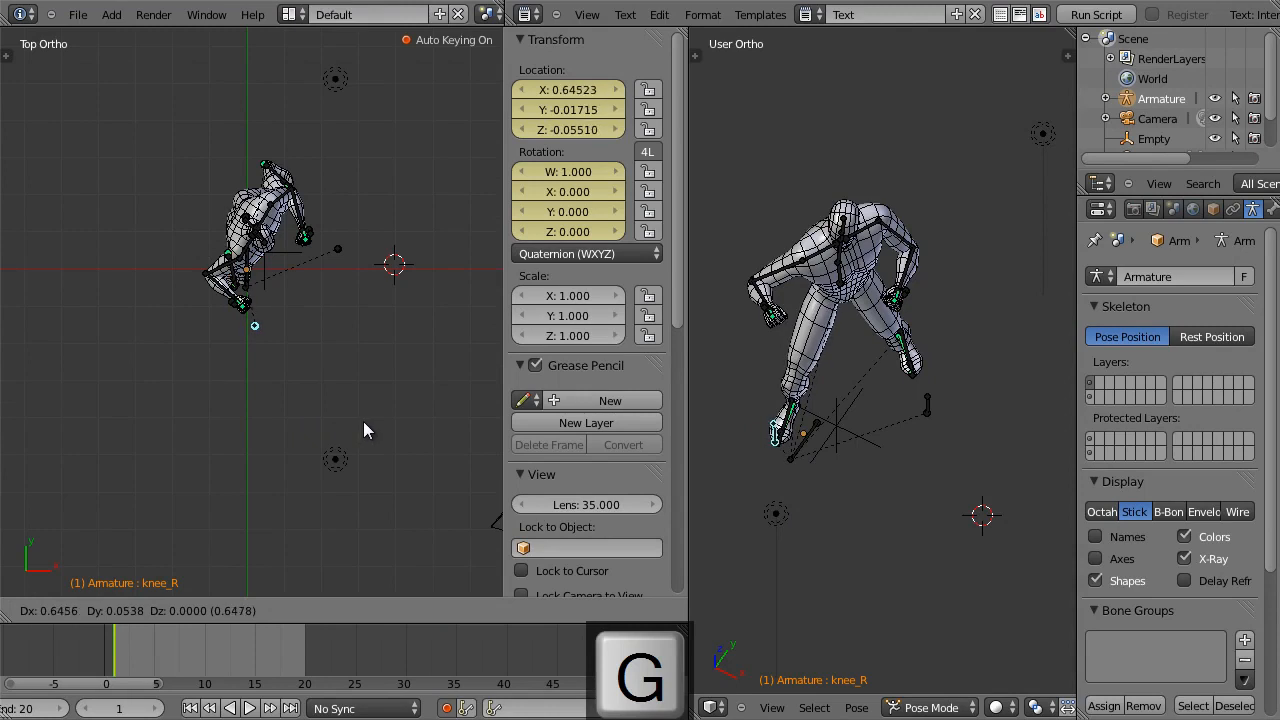
{"action": "left_click", "coordinate": [363, 424]}
{"action": "key", "text": "KP_3"}
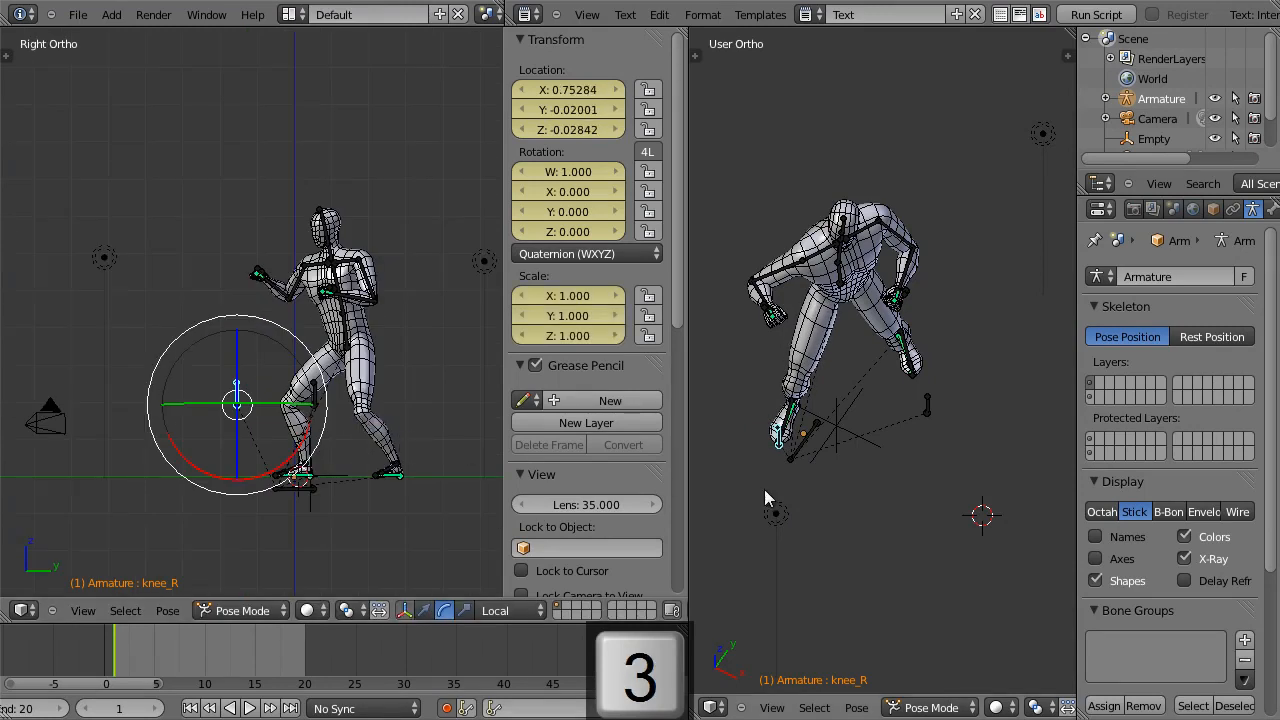
Step: Set the front view's manipulator to rotation with Local orientation, and tilt the hips bone slightly about its local X axis
{"action": "key", "text": "KP_1"}
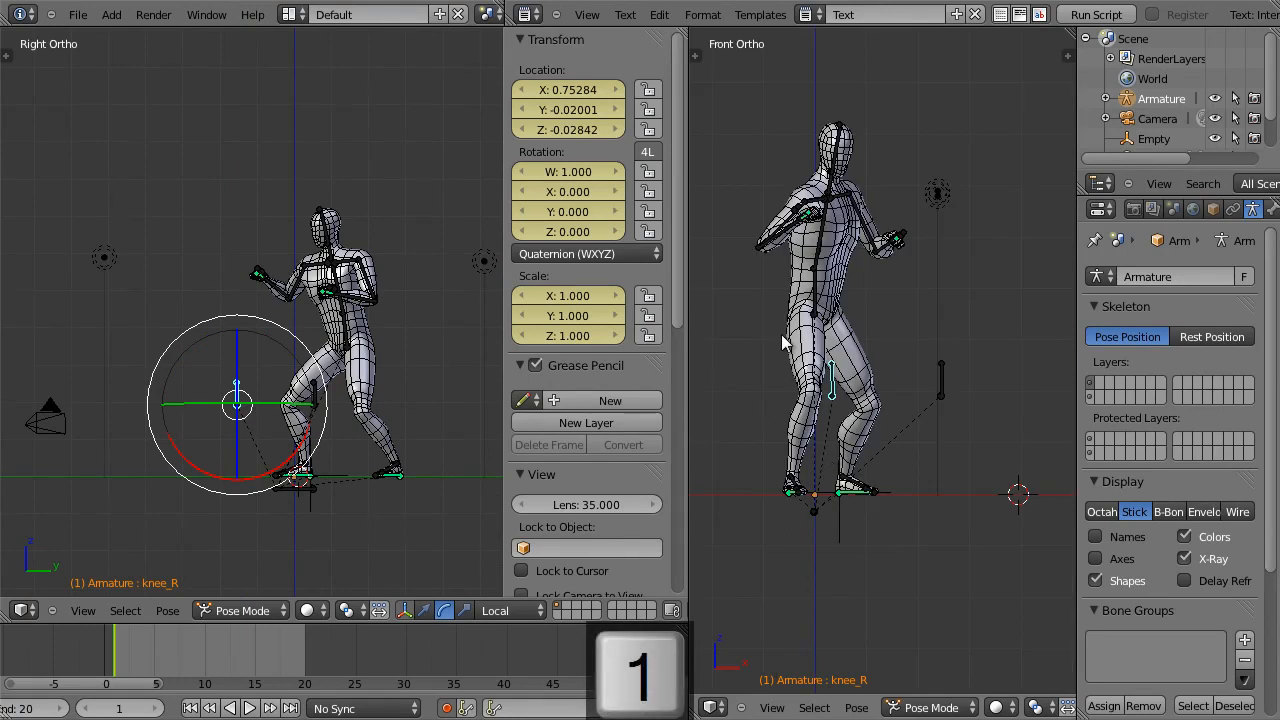
{"action": "right_click", "coordinate": [815, 283]}
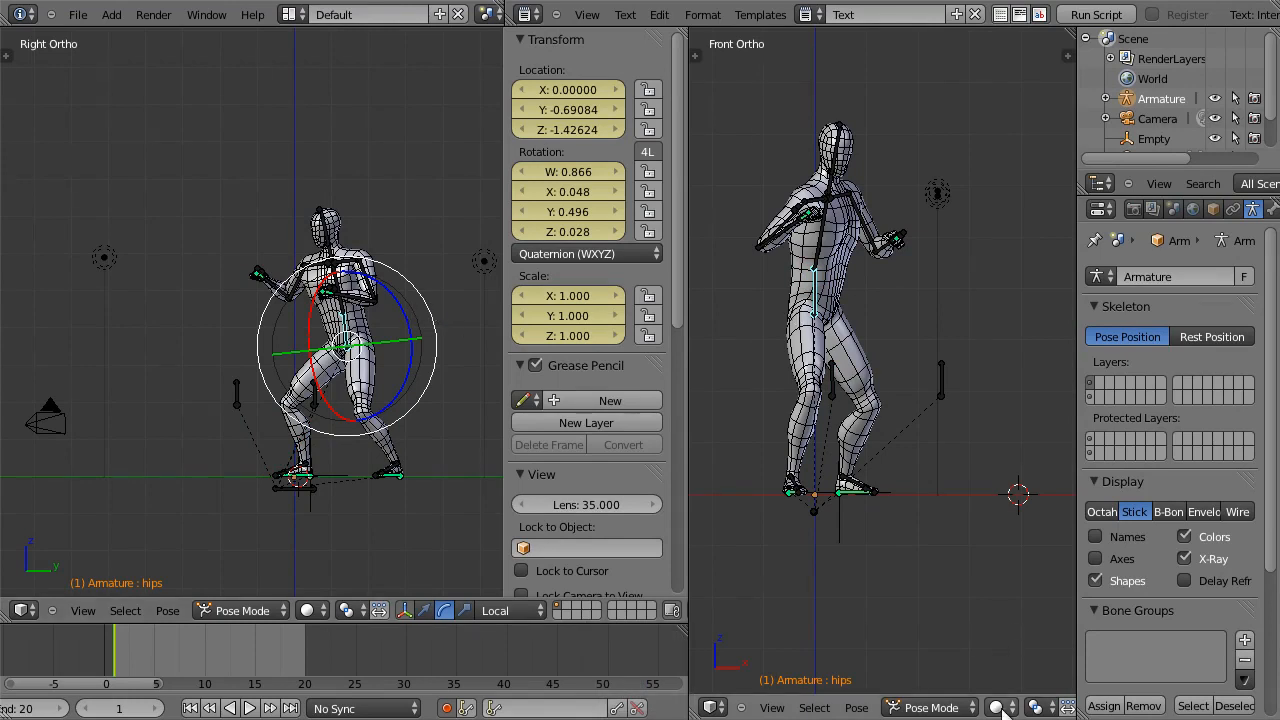
{"action": "middle_click_drag", "start_coordinate": [966, 707], "coordinate": [790, 708]}
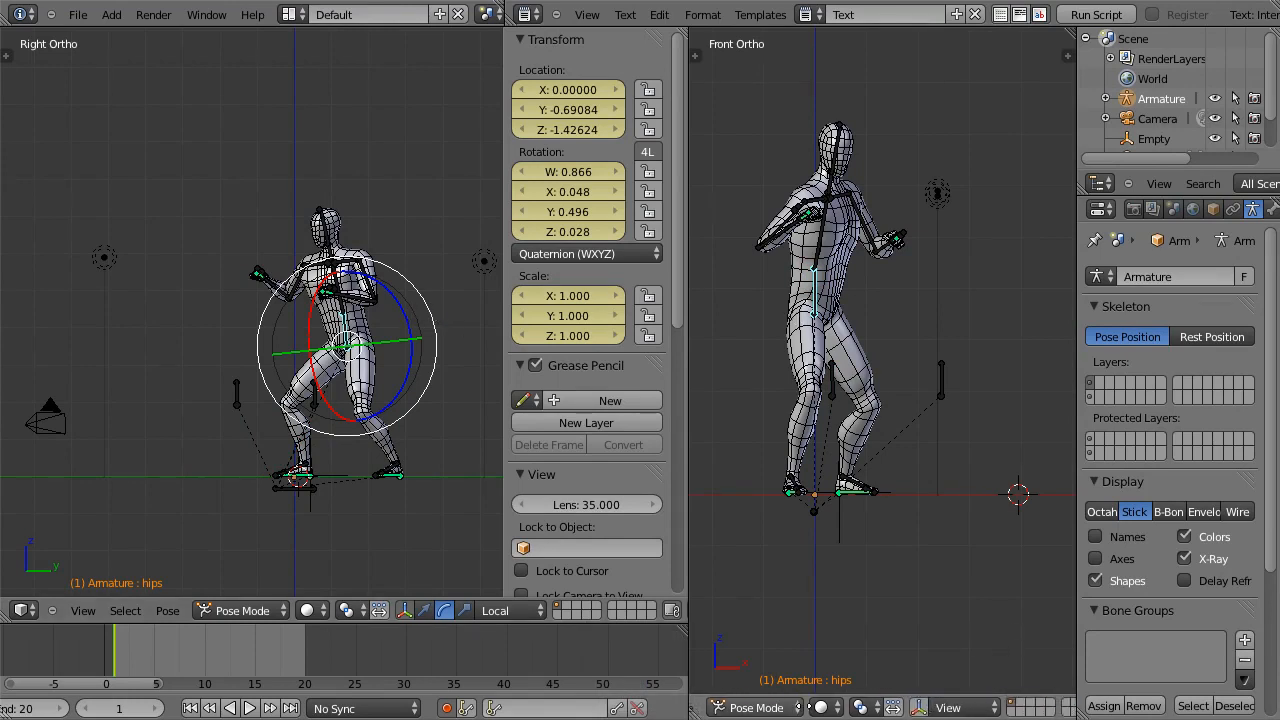
{"action": "left_click", "coordinate": [918, 708]}
{"action": "left_click", "coordinate": [958, 707]}
{"action": "left_click", "coordinate": [1012, 707]}
{"action": "left_click", "coordinate": [1036, 666]}
{"action": "left_click_drag", "start_coordinate": [880, 313], "coordinate": [885, 320]}
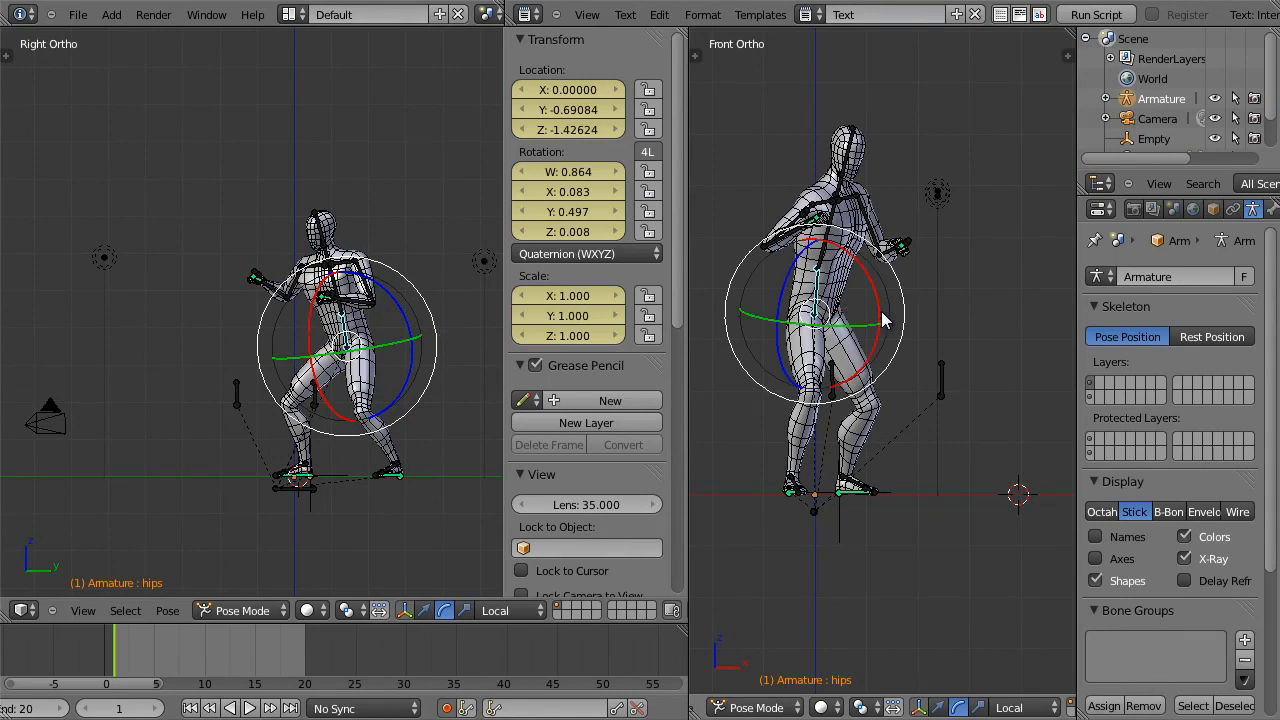
Step: Move the hips bone about 0.03 forward and 0.03 down in the side view
{"action": "right_click", "coordinate": [361, 296]}
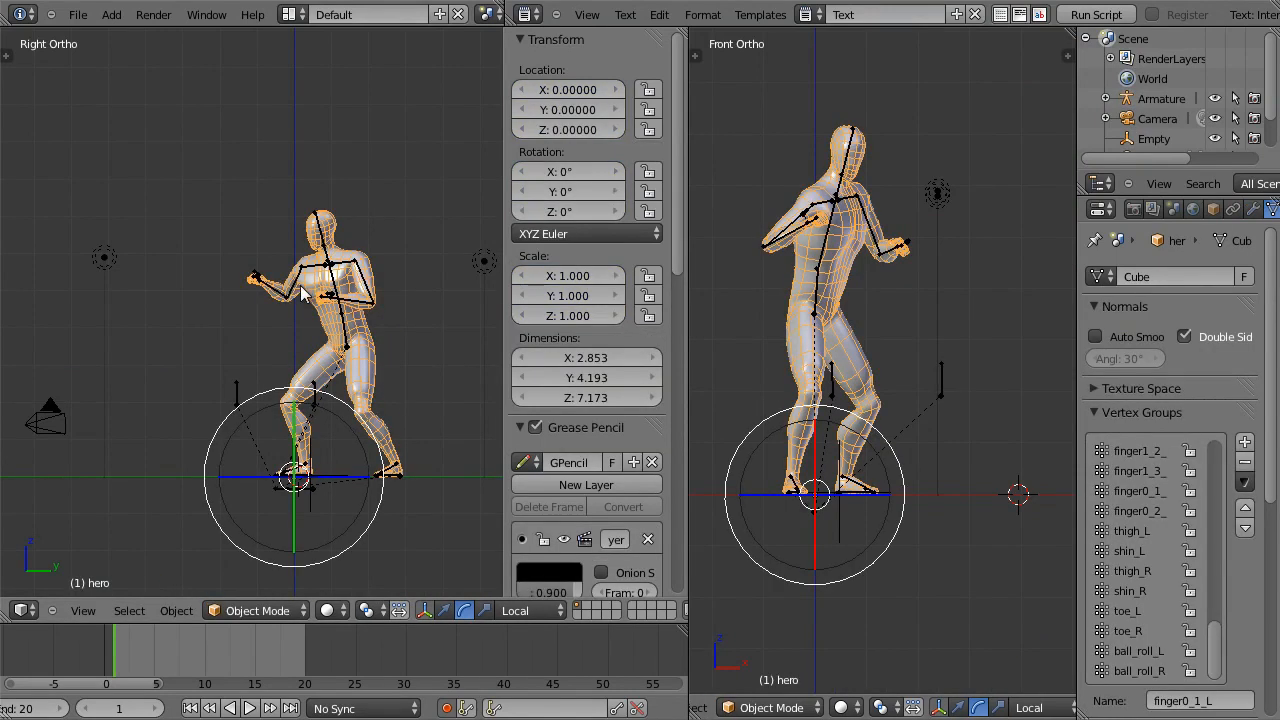
{"action": "right_click", "coordinate": [350, 330]}
{"action": "key", "text": "g"}
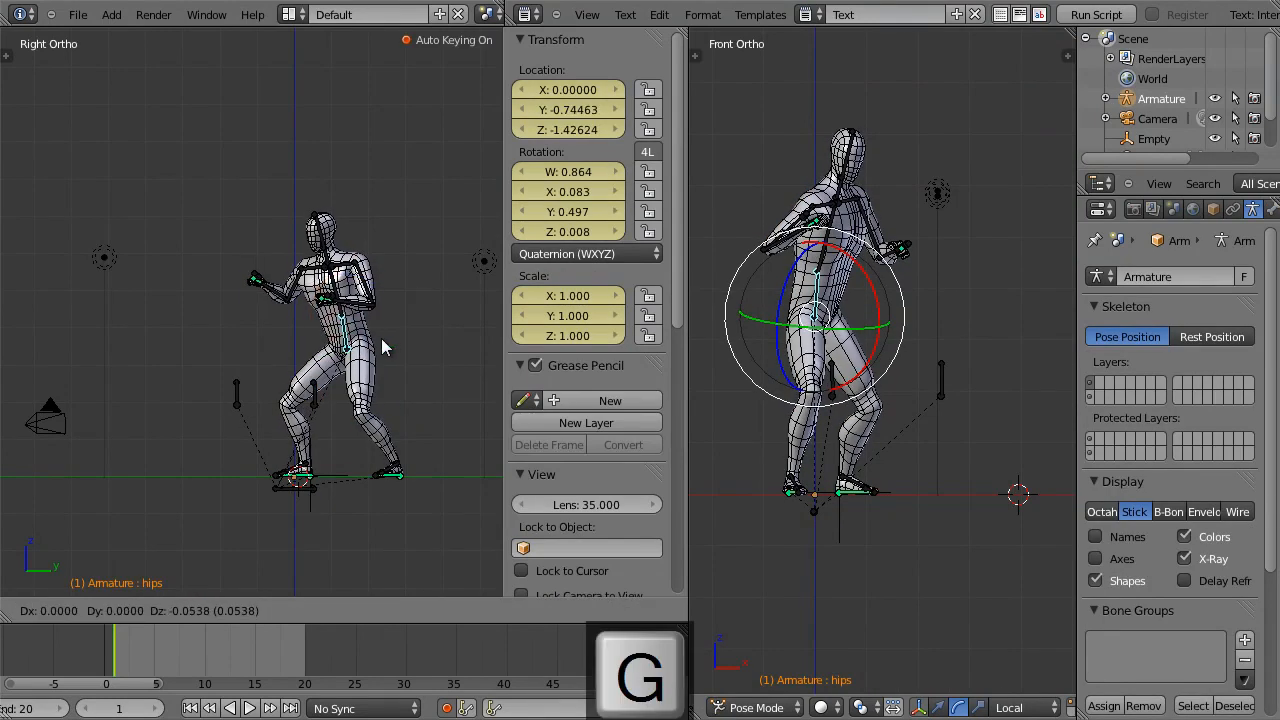
{"action": "left_click", "coordinate": [381, 345]}
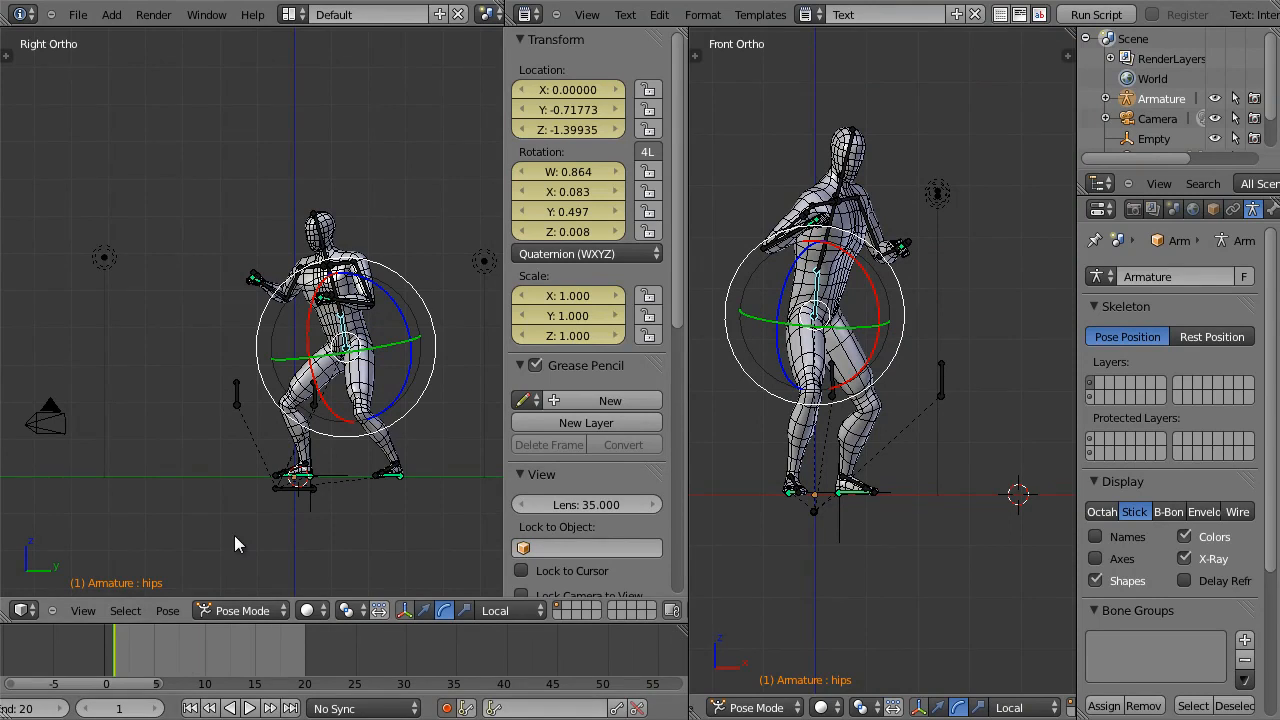
Step: Copy the pose of all bones at frame 1, paste it at frame 11, and make frame 11 the animation's end frame
{"action": "key", "text": "a"}
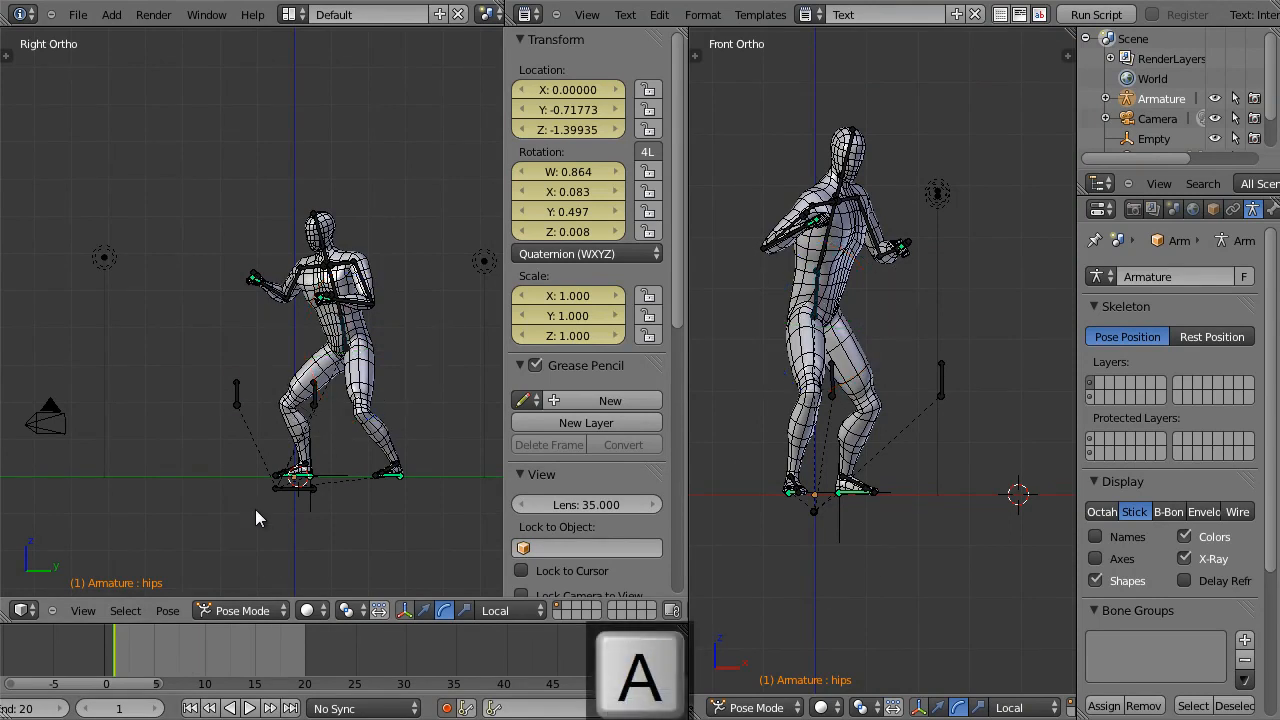
{"action": "key", "text": "a"}
{"action": "key", "text": "ctrl+c"}
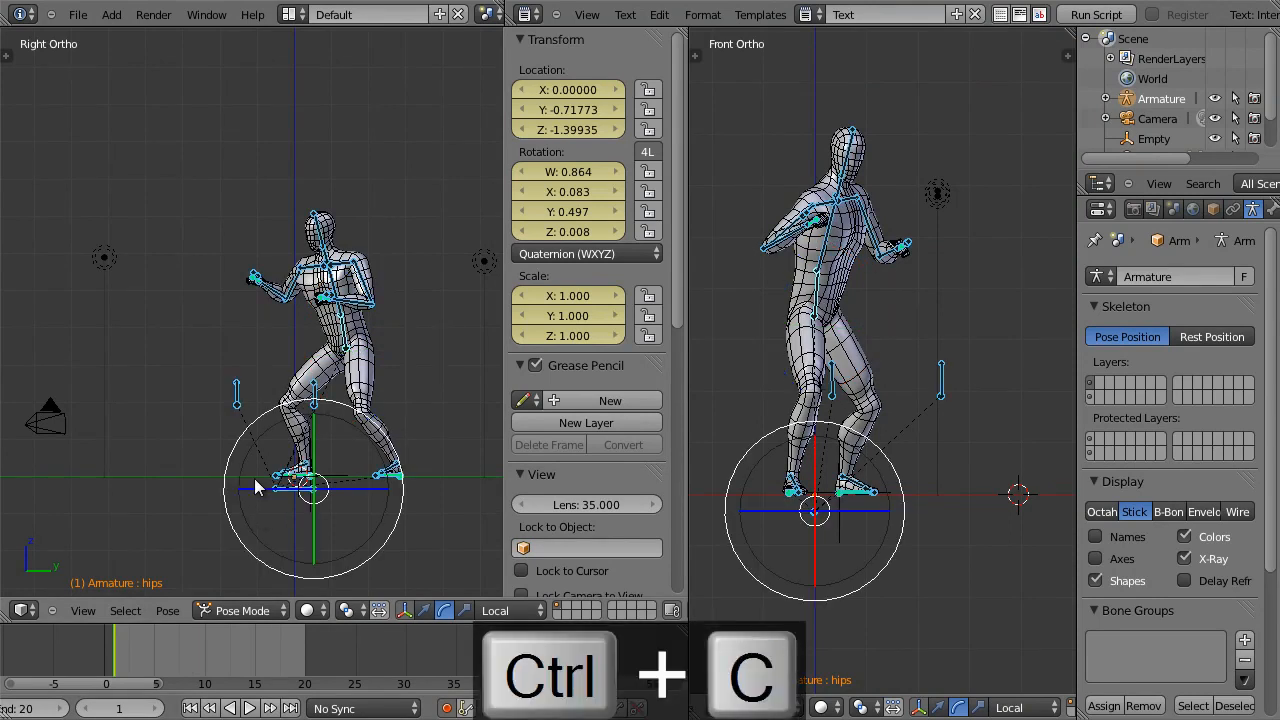
{"action": "key", "text": "shift+Up"}
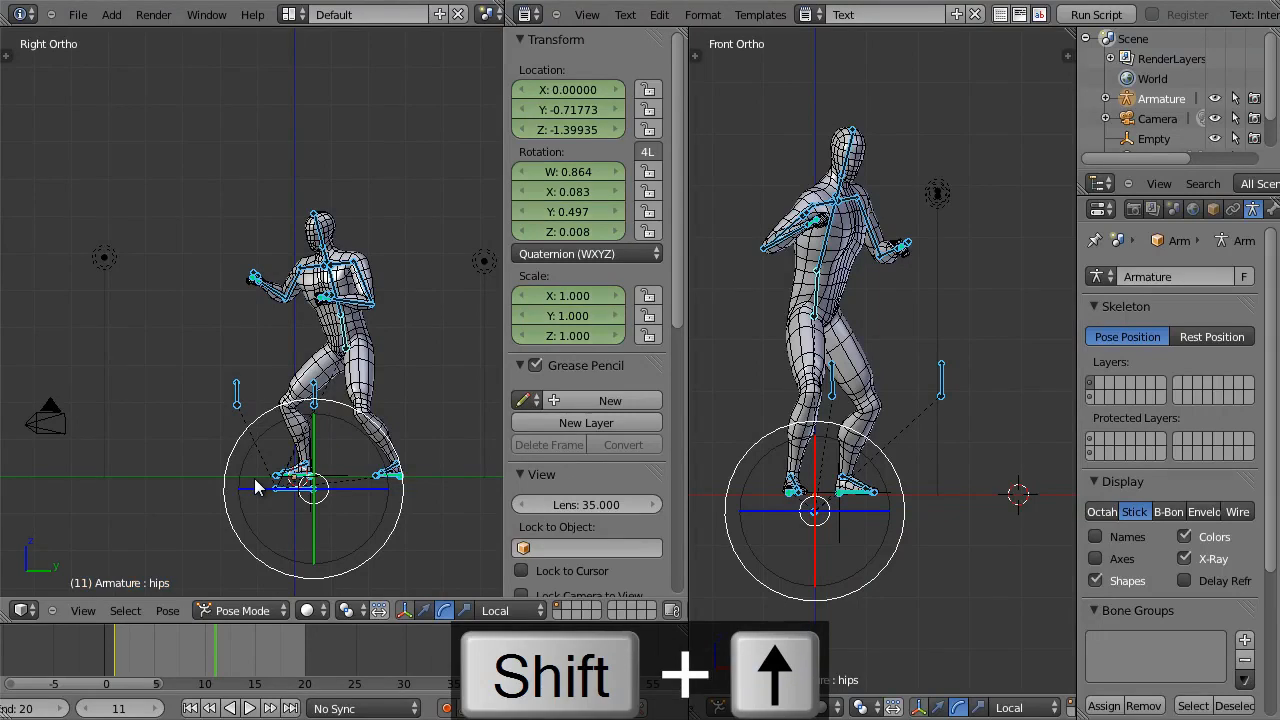
{"action": "key", "text": "ctrl+v"}
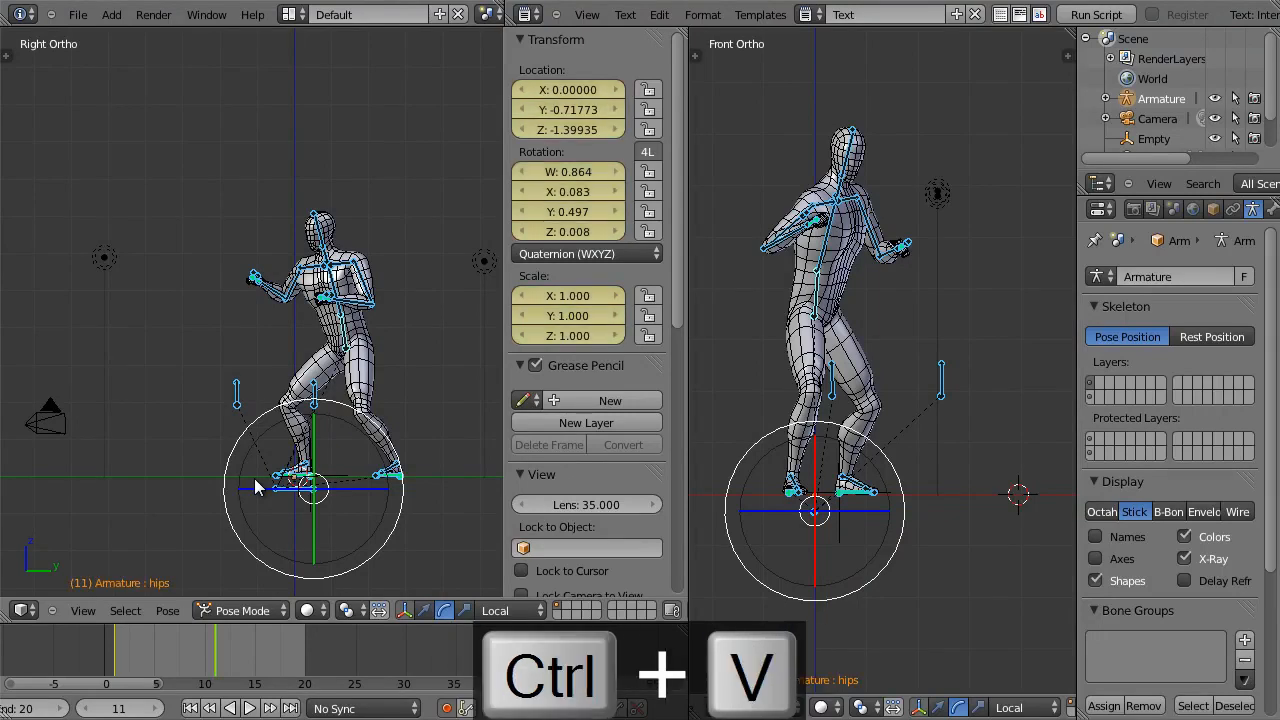
{"action": "key", "text": "e"}
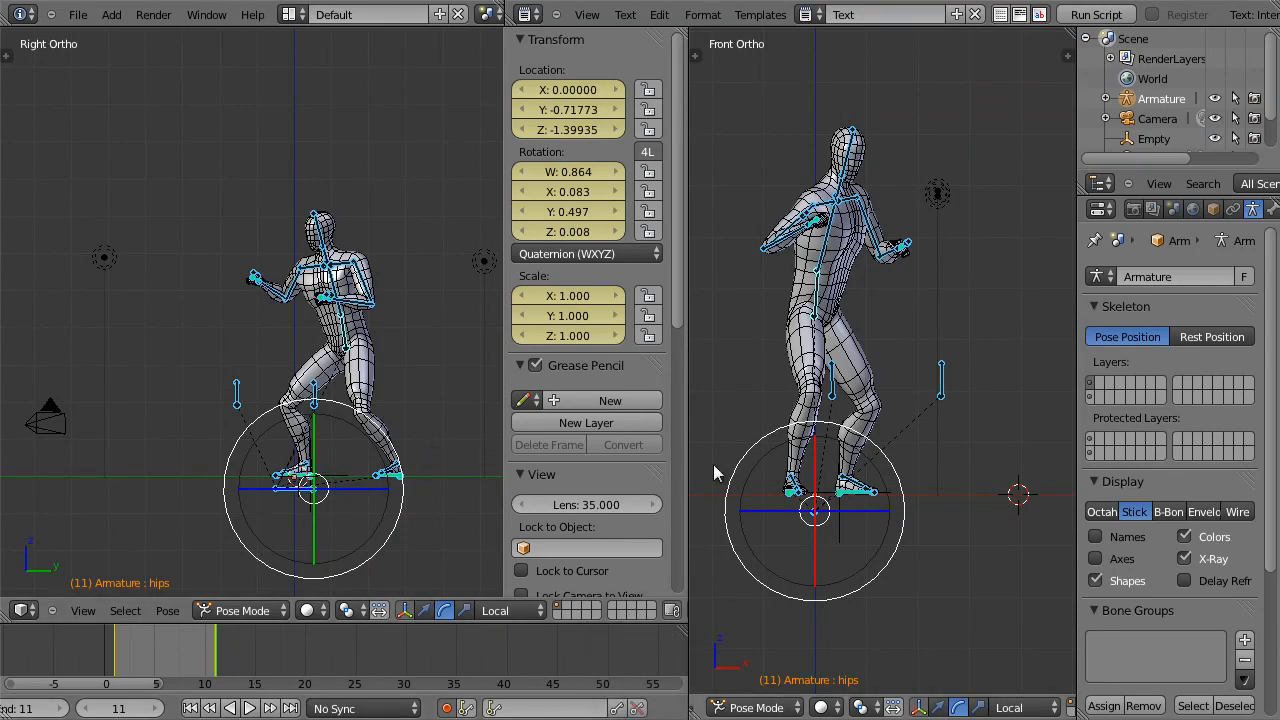
Step: Shift the hips bone at frame 11 by about 0.04 in X and 0.02 down
{"action": "right_click", "coordinate": [815, 288]}
{"action": "key", "text": "g"}
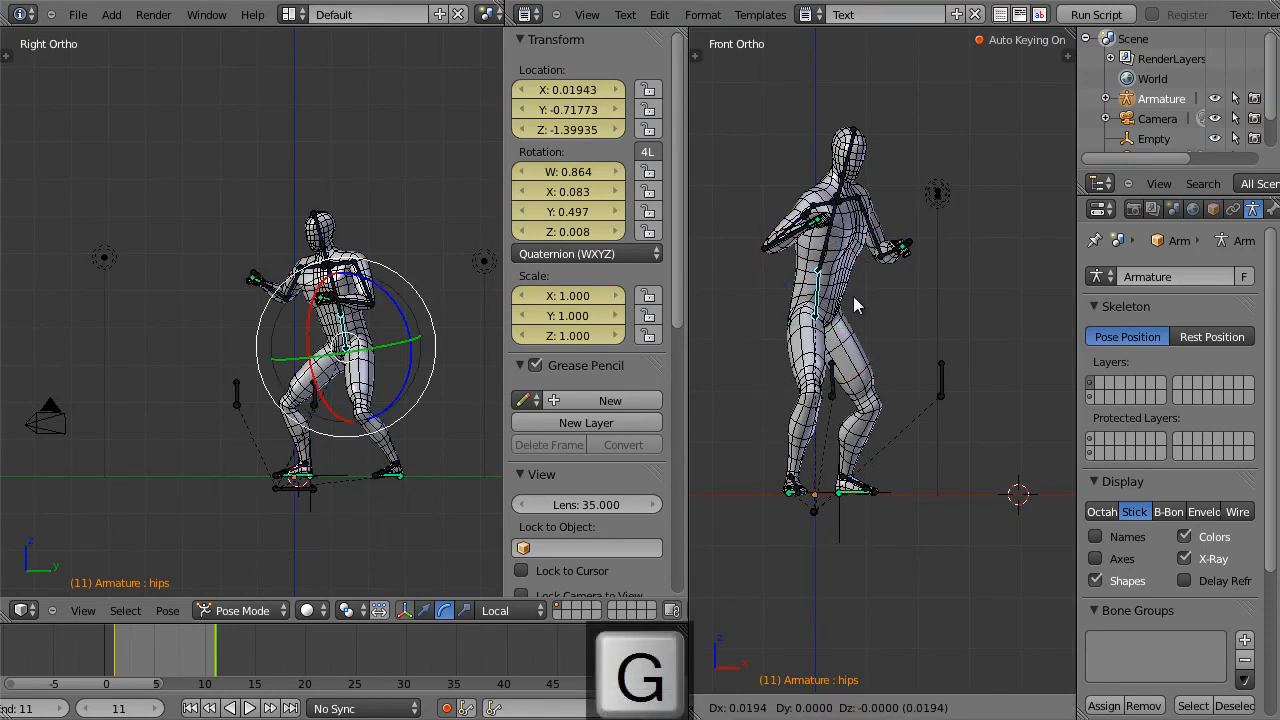
{"action": "left_click", "coordinate": [854, 296]}
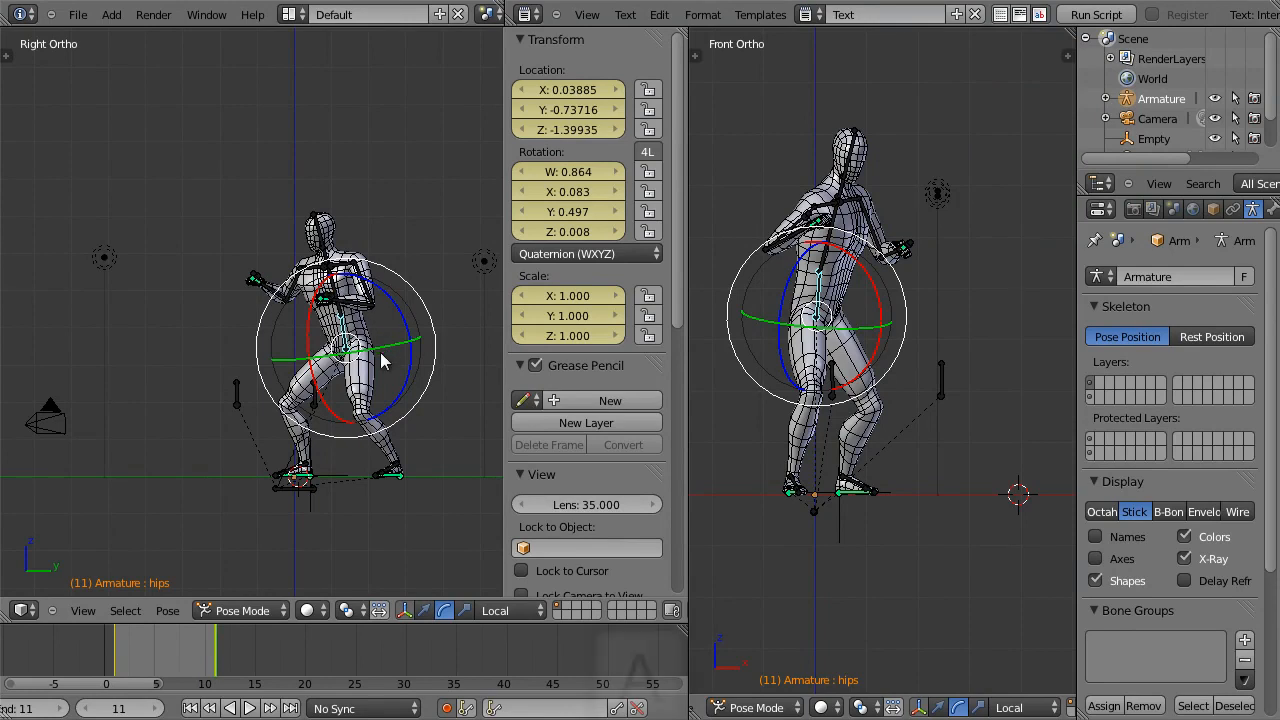
Step: Copy the pose of all bones at frame 11 and paste it onto frame 1
{"action": "key", "text": "a"}
{"action": "key", "text": "a"}
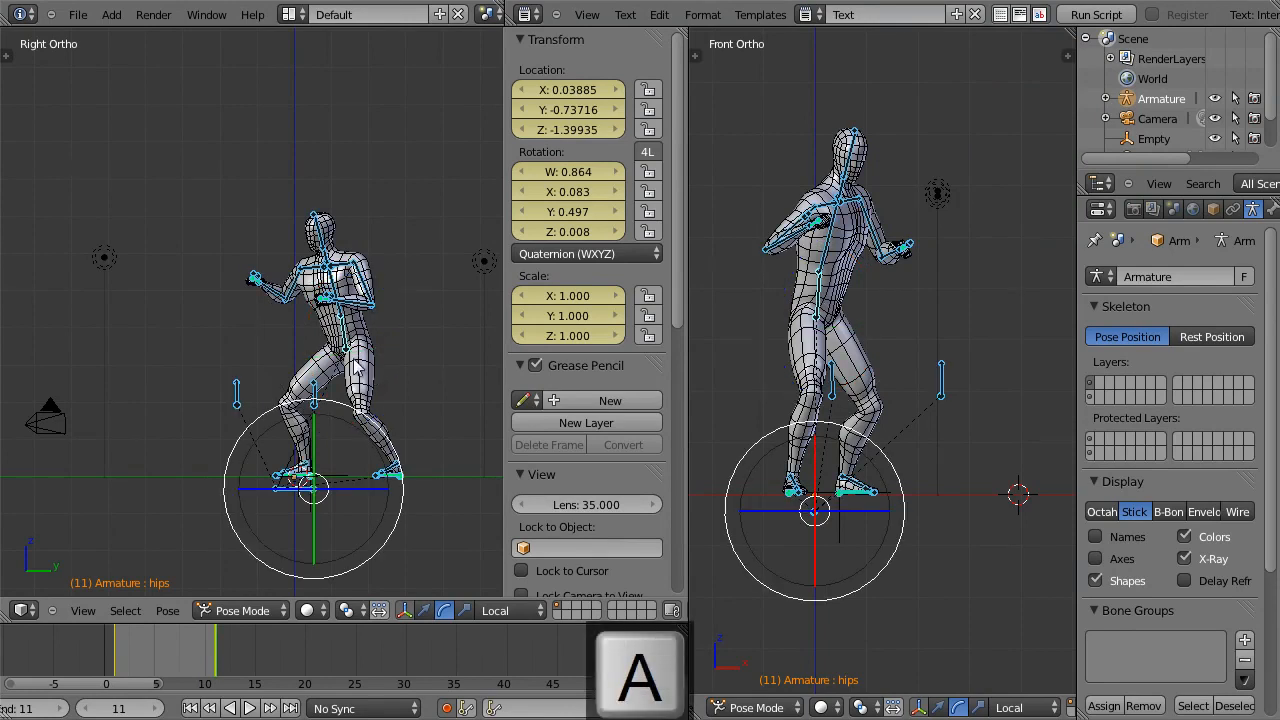
{"action": "key", "text": "ctrl+c"}
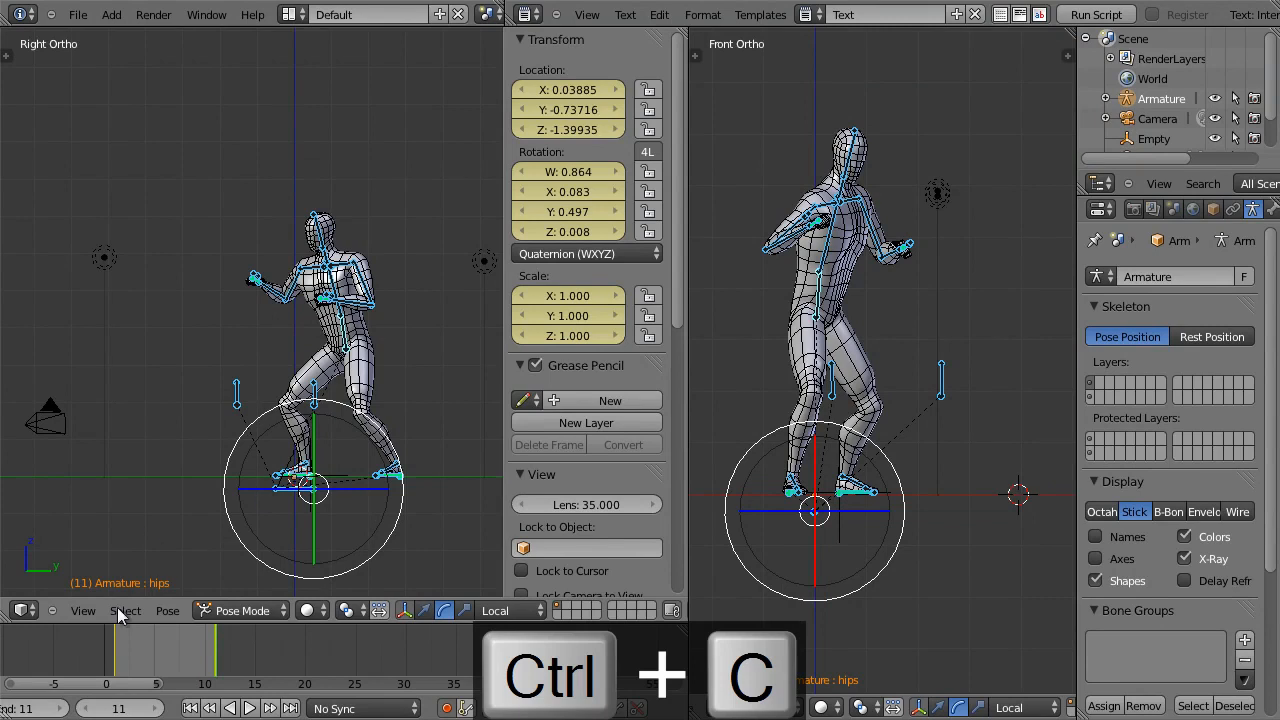
{"action": "left_click", "coordinate": [115, 641]}
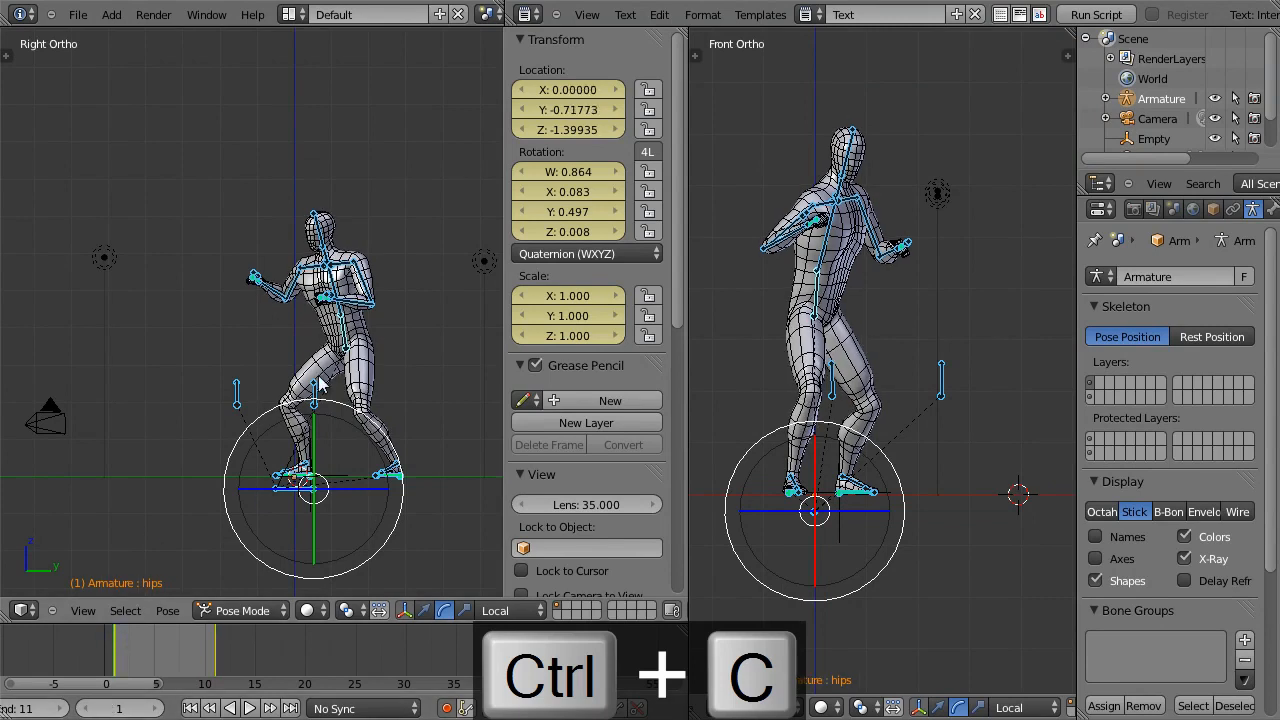
{"action": "key", "text": "ctrl+v"}
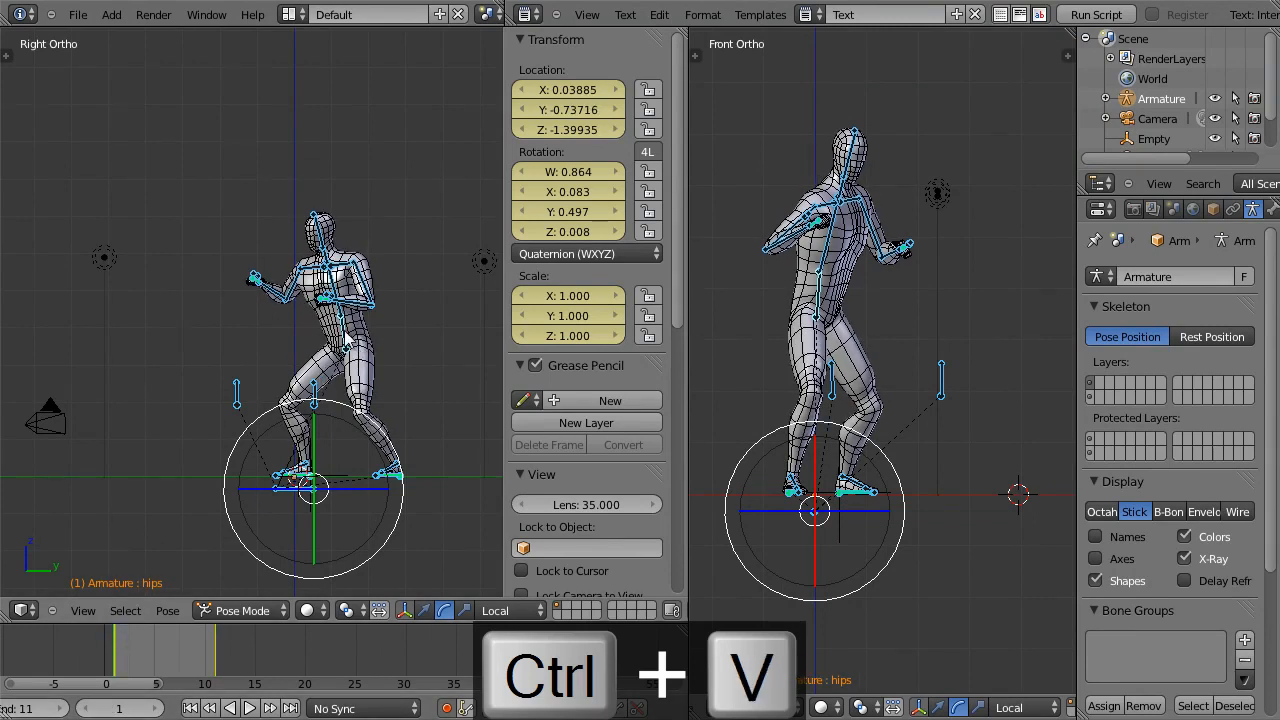
Step: Select the hips bone, go to frame 6, and add a new grease pencil layer with a yellow stroke colour
{"action": "right_click", "coordinate": [343, 333]}
{"action": "left_click_drag", "start_coordinate": [148, 650], "coordinate": [170, 655]}
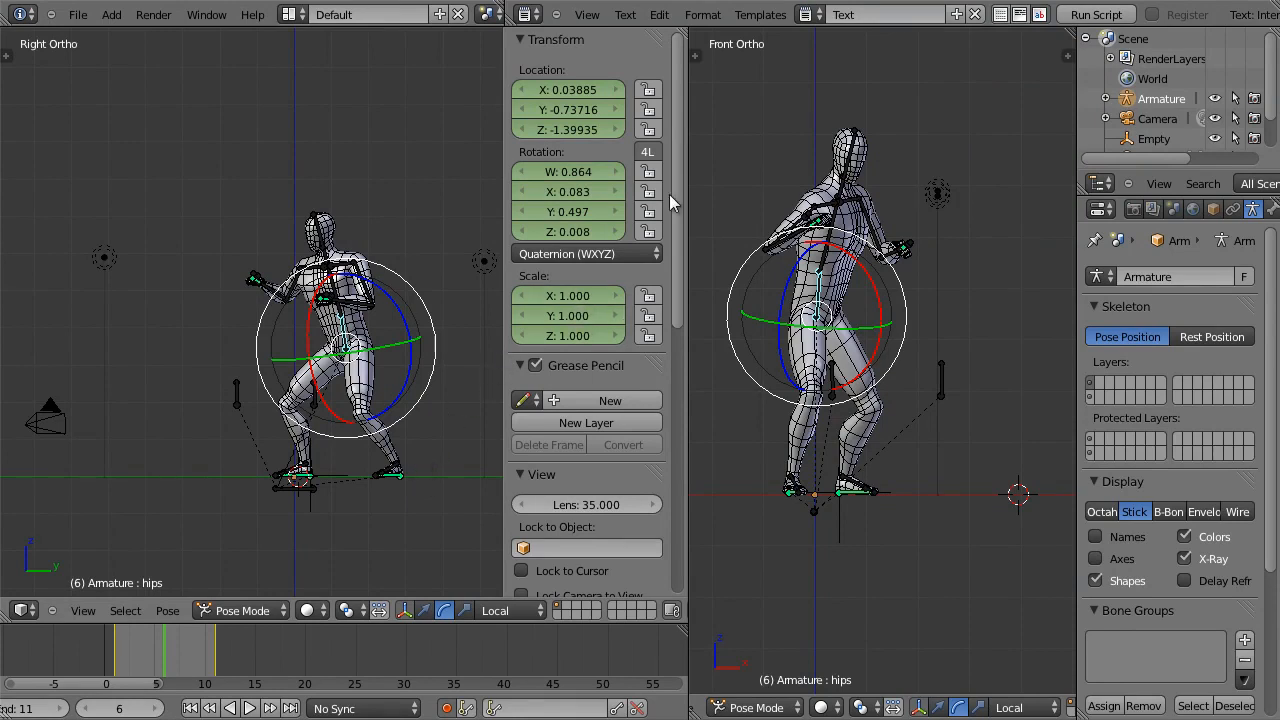
{"action": "left_click", "coordinate": [568, 398]}
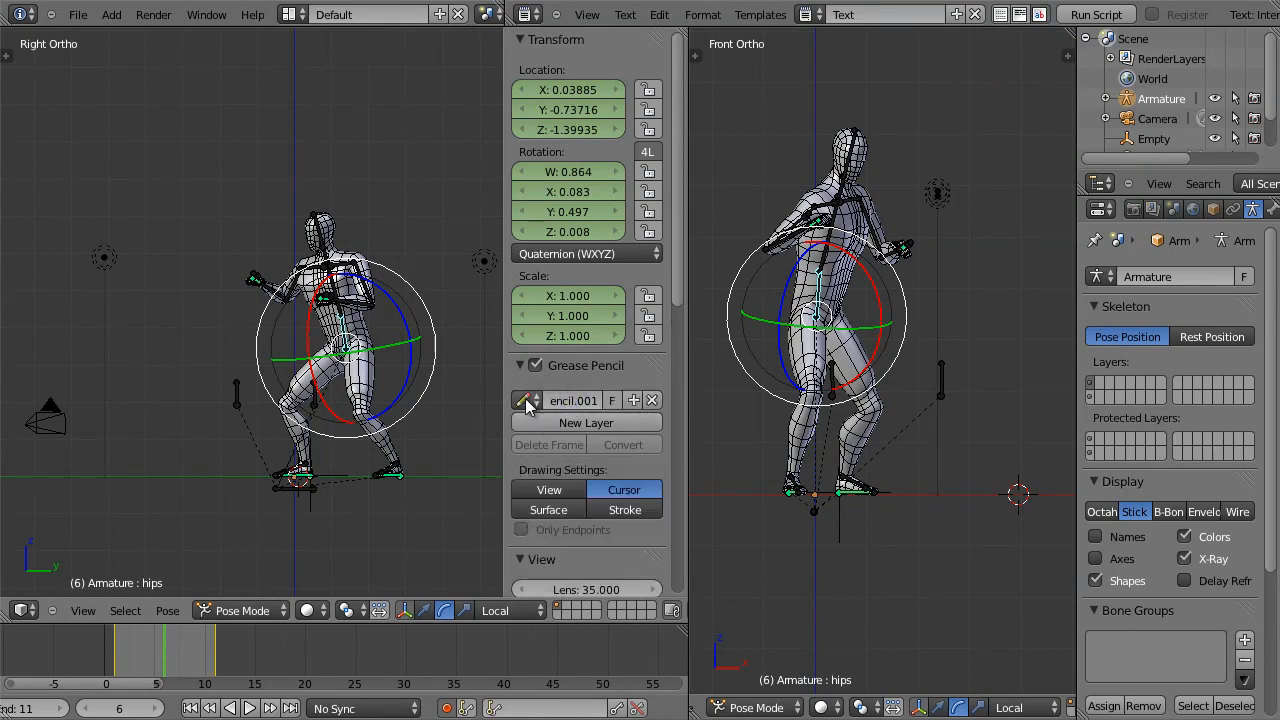
{"action": "left_click", "coordinate": [539, 418]}
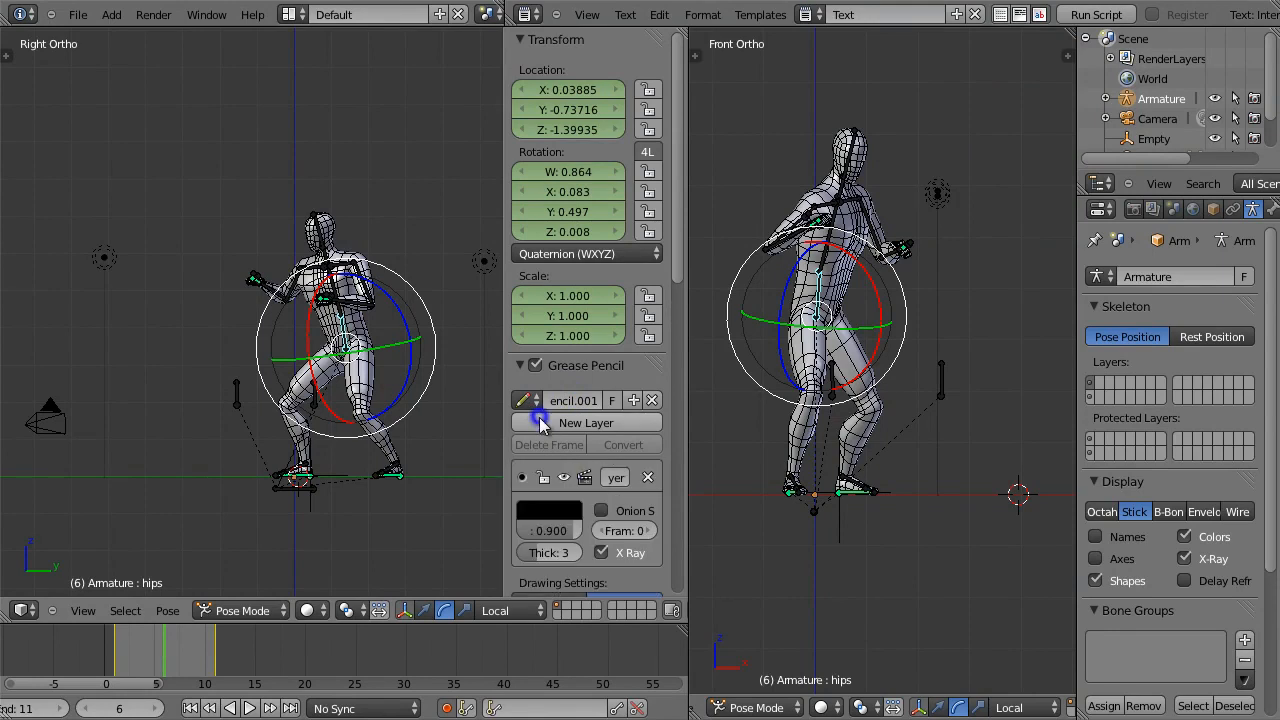
{"action": "left_click", "coordinate": [550, 515]}
{"action": "left_click_drag", "start_coordinate": [689, 372], "coordinate": [643, 258]}
{"action": "left_click", "coordinate": [557, 352]}
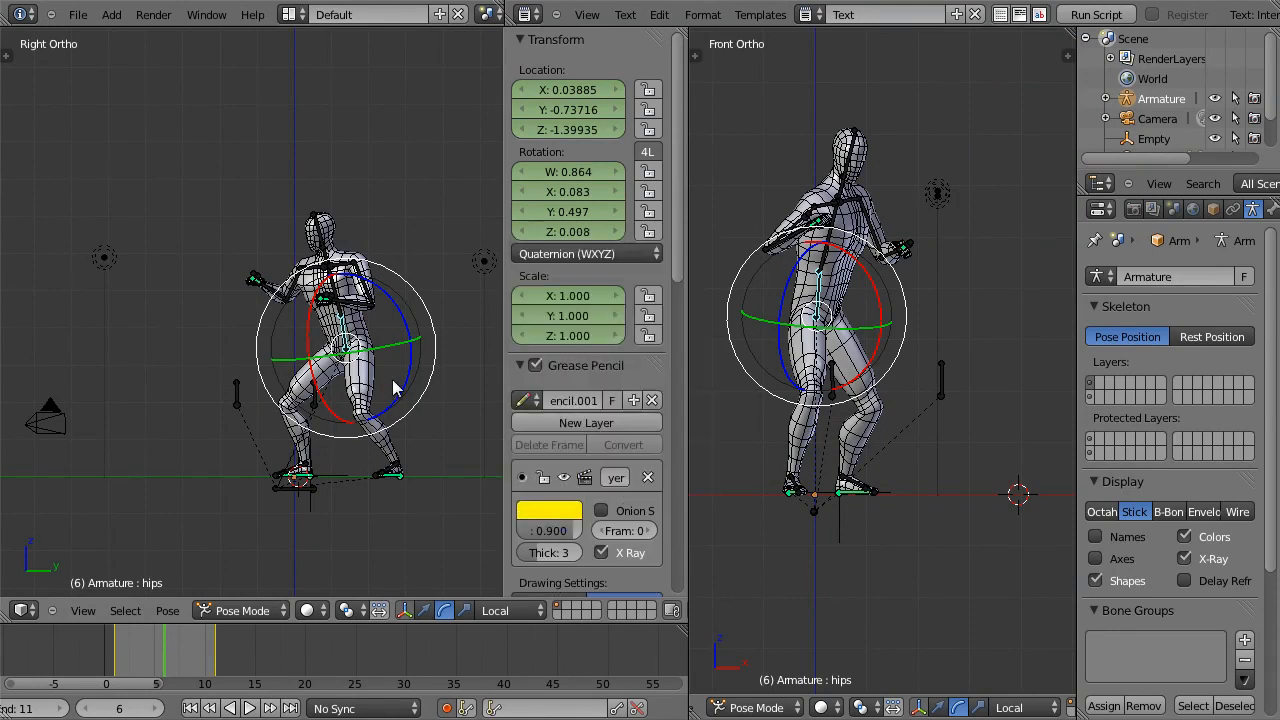
Step: Draw a diagonal grease pencil guide line in the side view from the back foot up to a point ahead of the fists
{"action": "key", "text": "d"}
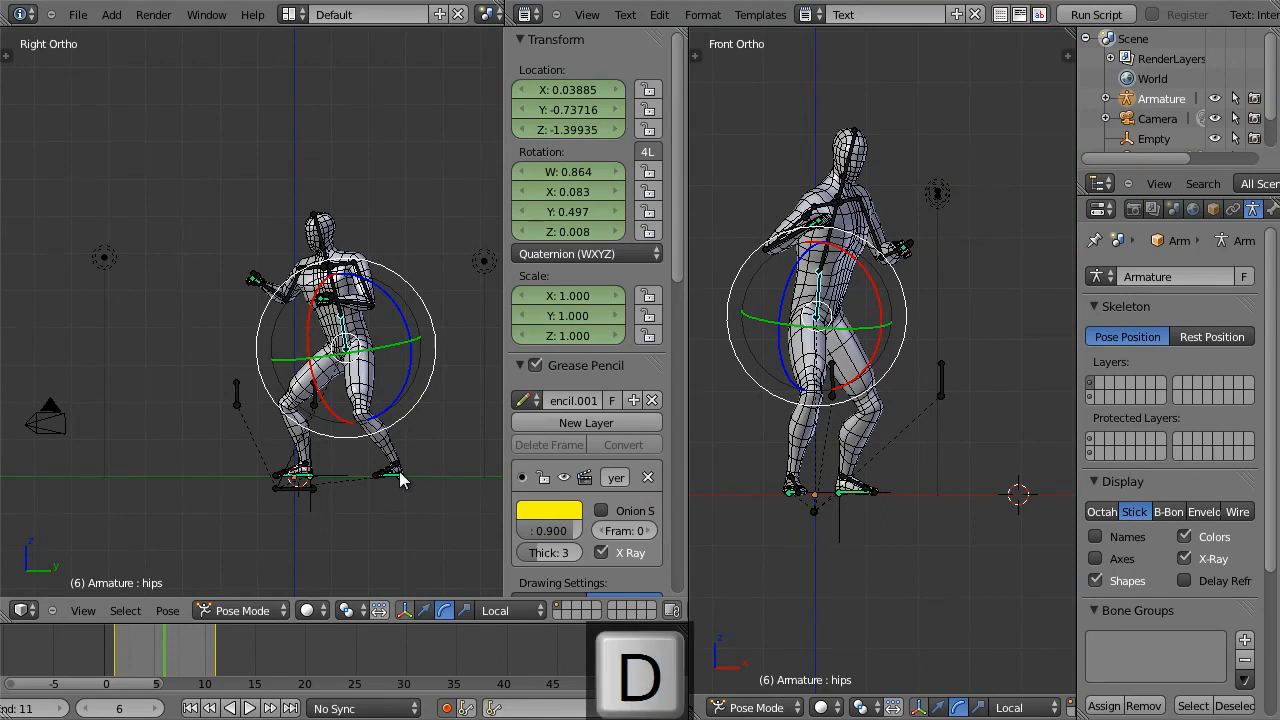
{"action": "mouse_move", "coordinate": [398, 480]}
{"action": "left_mouse_down"}
{"action": "mouse_move", "coordinate": [300, 382]}
{"action": "mouse_move", "coordinate": [138, 273]}
{"action": "left_mouse_up"}
{"action": "key", "text": "d"}
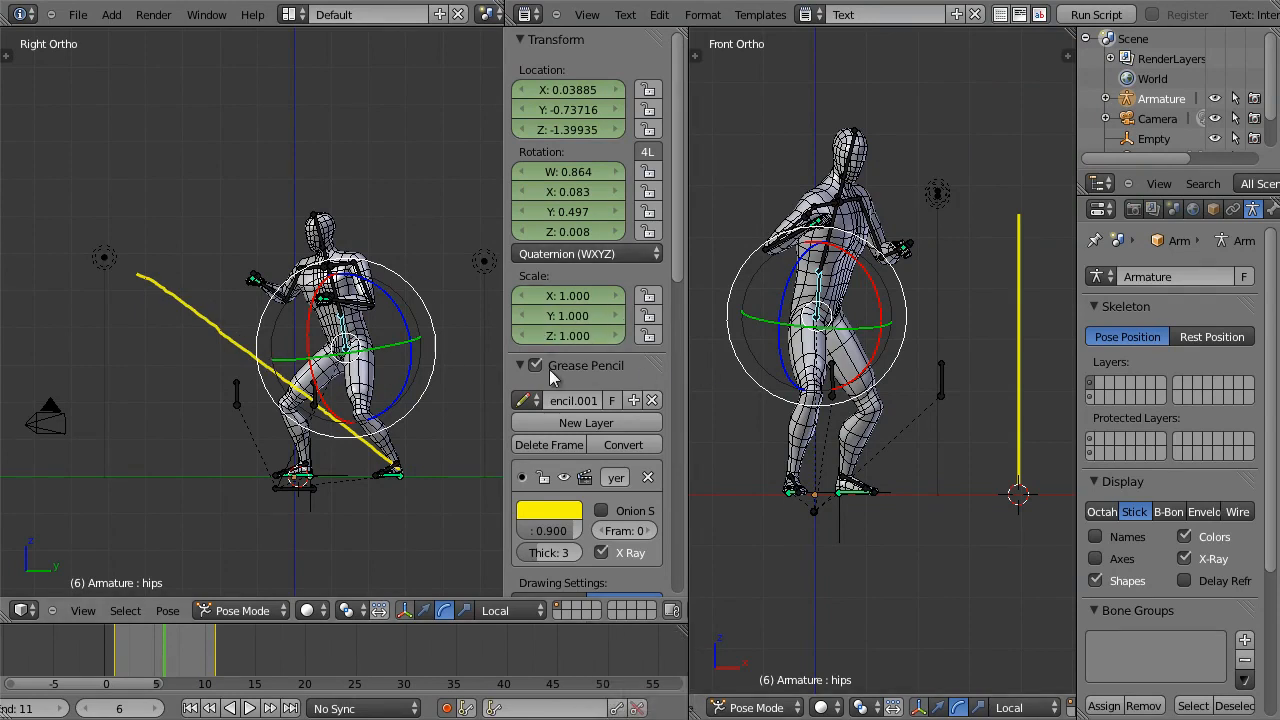
Step: Move the hips bone at frame 6 about 0.73 forward and 0.03 up in the side view
{"action": "left_click_drag", "start_coordinate": [504, 370], "coordinate": [540, 370]}
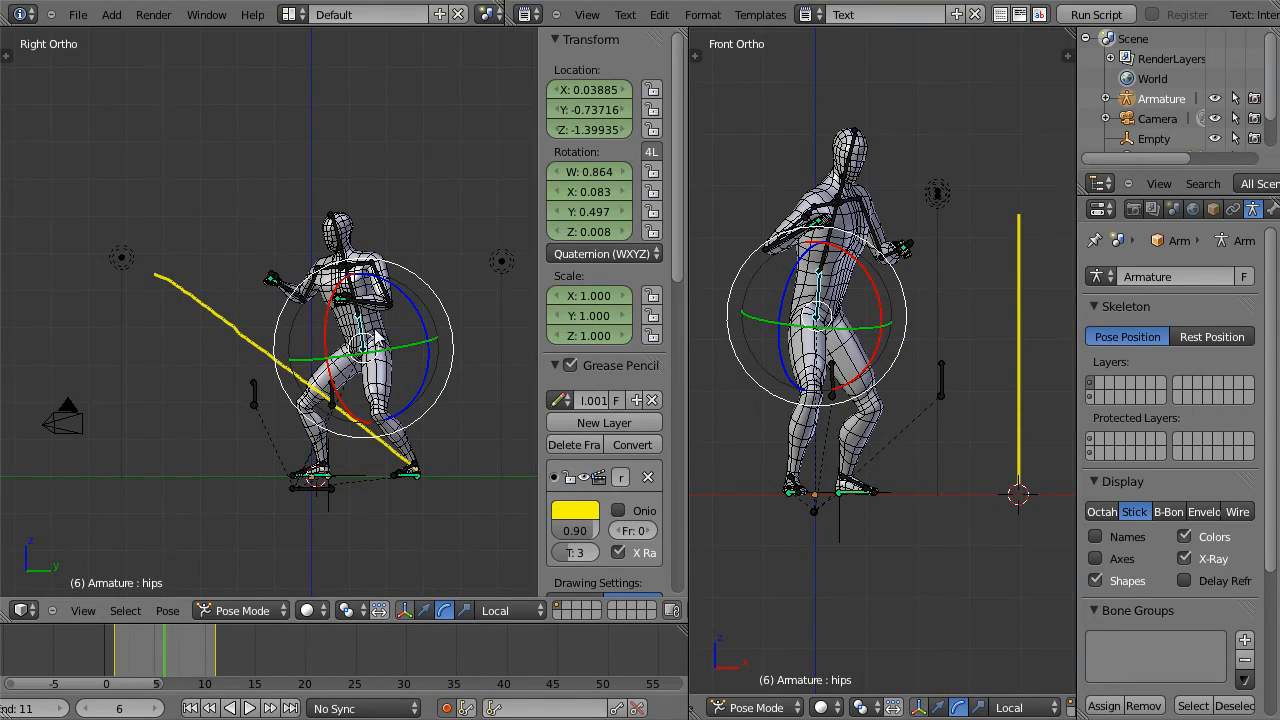
{"action": "key", "text": "g"}
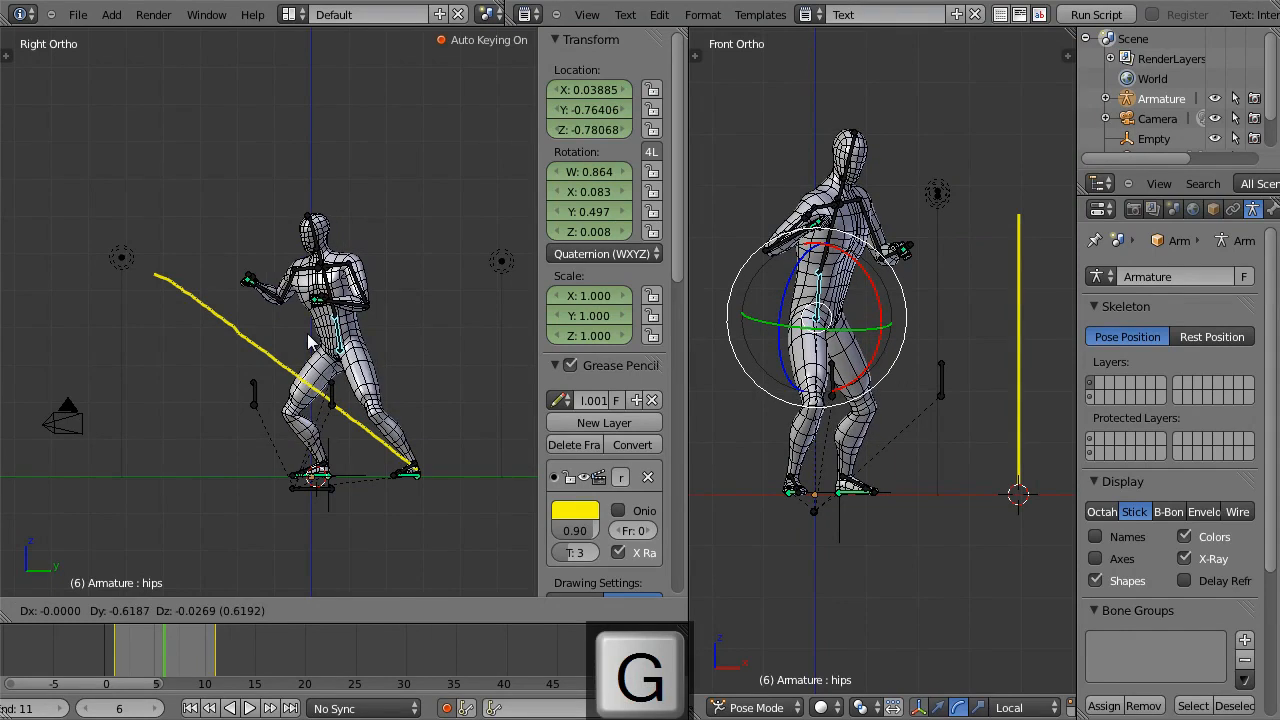
{"action": "left_click", "coordinate": [303, 332]}
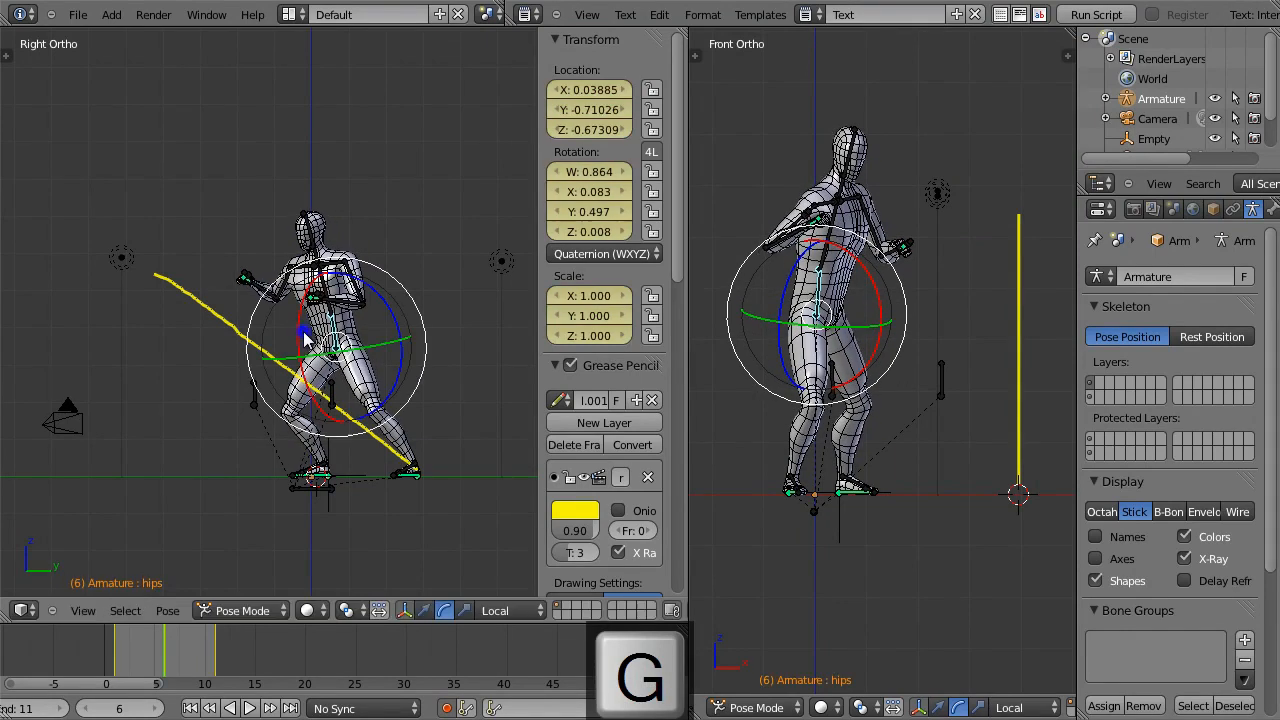
Step: Rotate ball_roll_L about its local X axis to lift the left heel, and move the hips about 0.83 forward and 0.24 down
{"action": "right_click", "coordinate": [850, 487]}
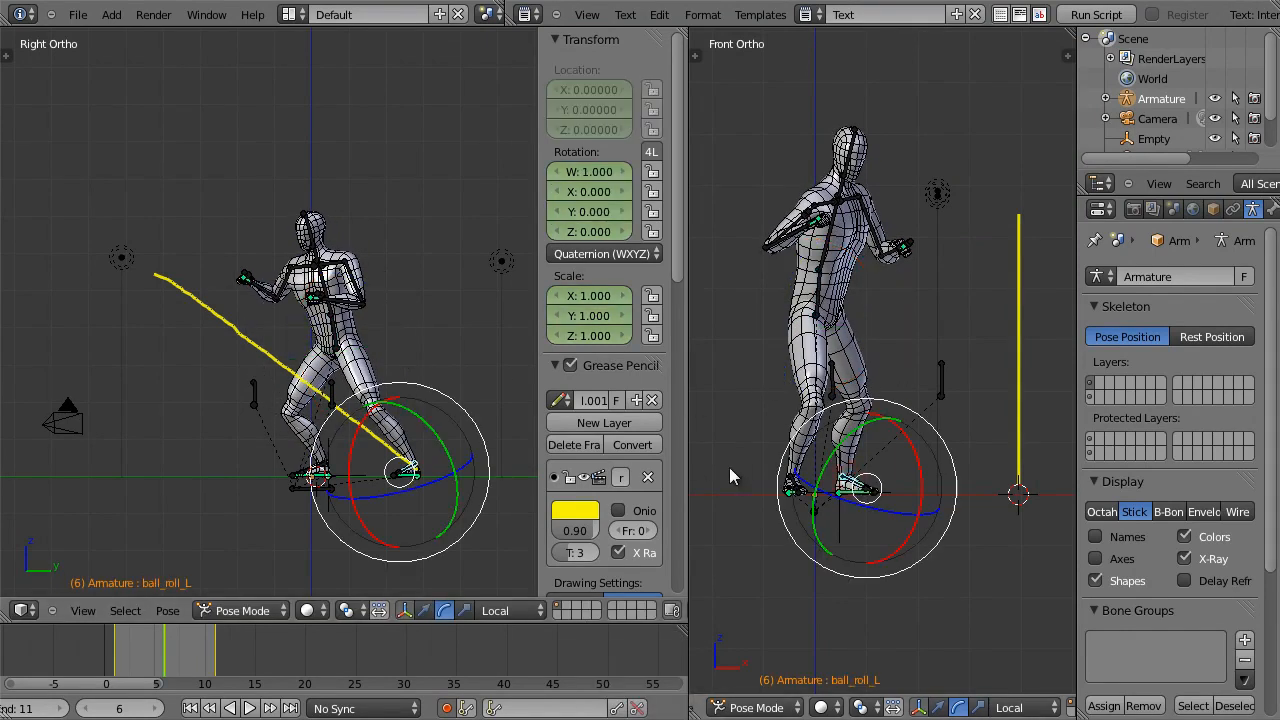
{"action": "left_click_drag", "start_coordinate": [917, 460], "coordinate": [923, 502]}
{"action": "right_click", "coordinate": [332, 333]}
{"action": "key", "text": "g"}
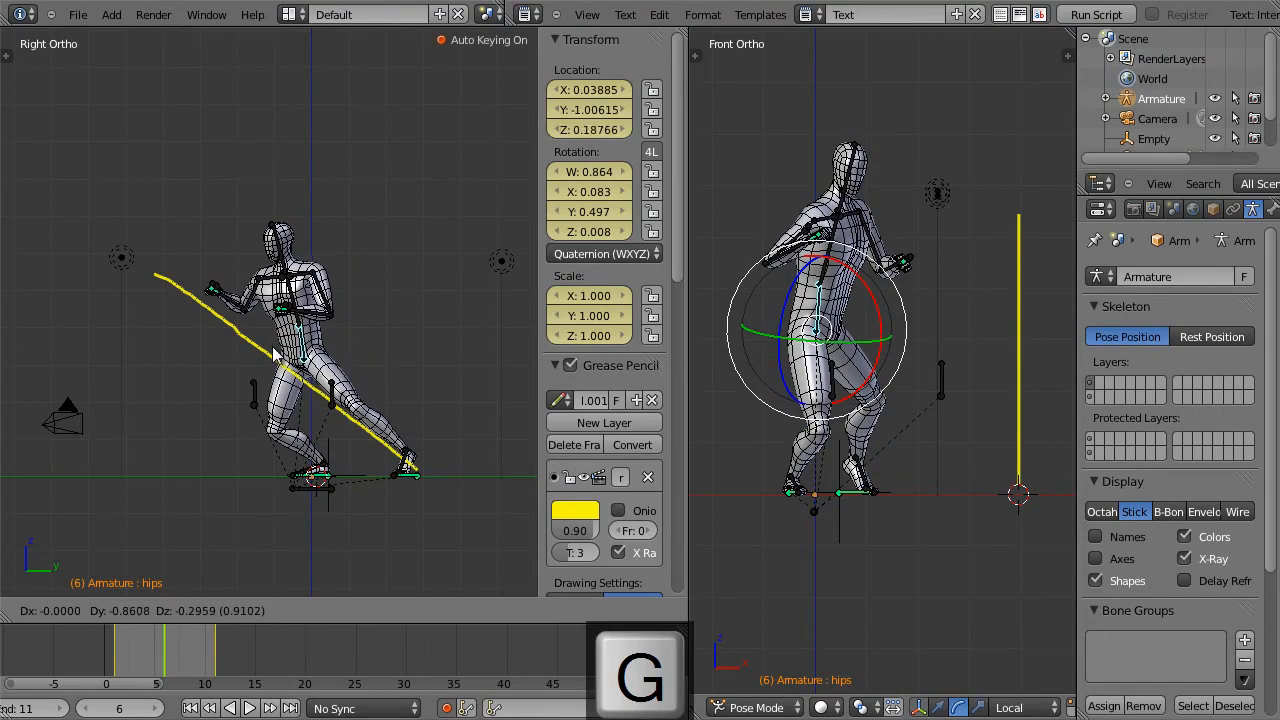
{"action": "left_click", "coordinate": [276, 354]}
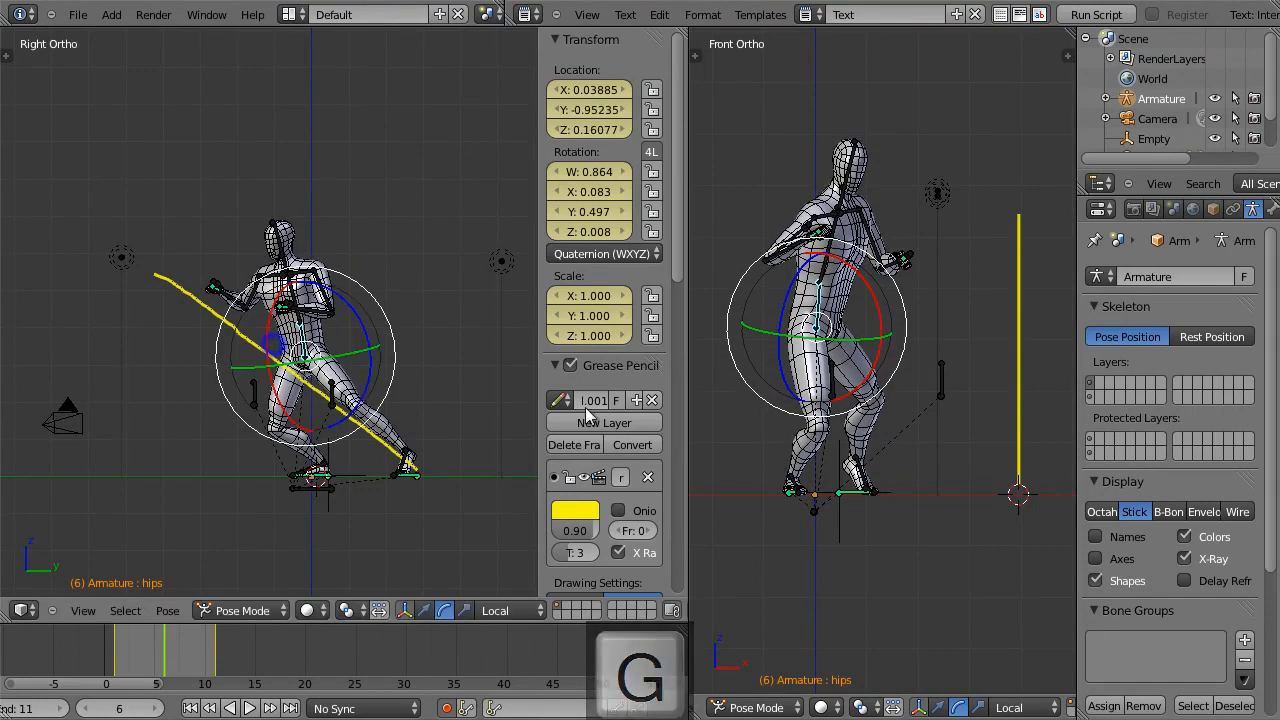
Step: Move the knee_L bone about 2.1 forward in the top view so the left knee points ahead
{"action": "right_click", "coordinate": [940, 395]}
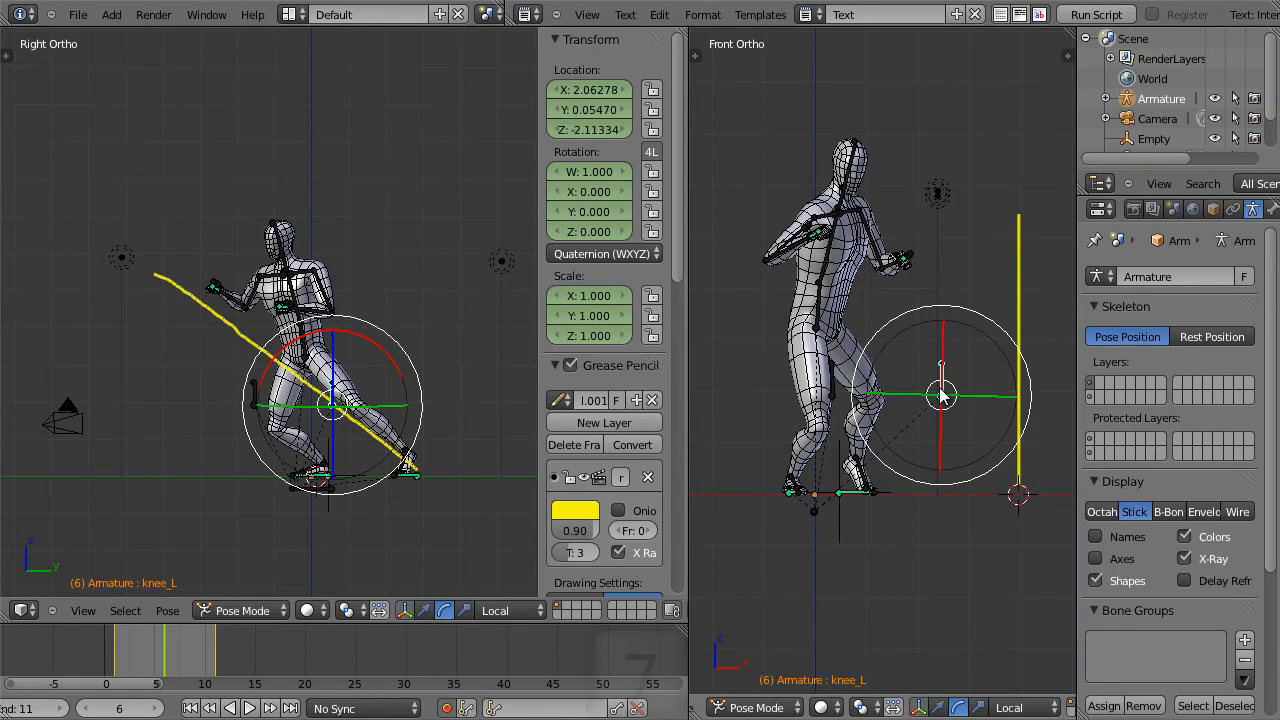
{"action": "key", "text": "KP_7"}
{"action": "key", "text": "g"}
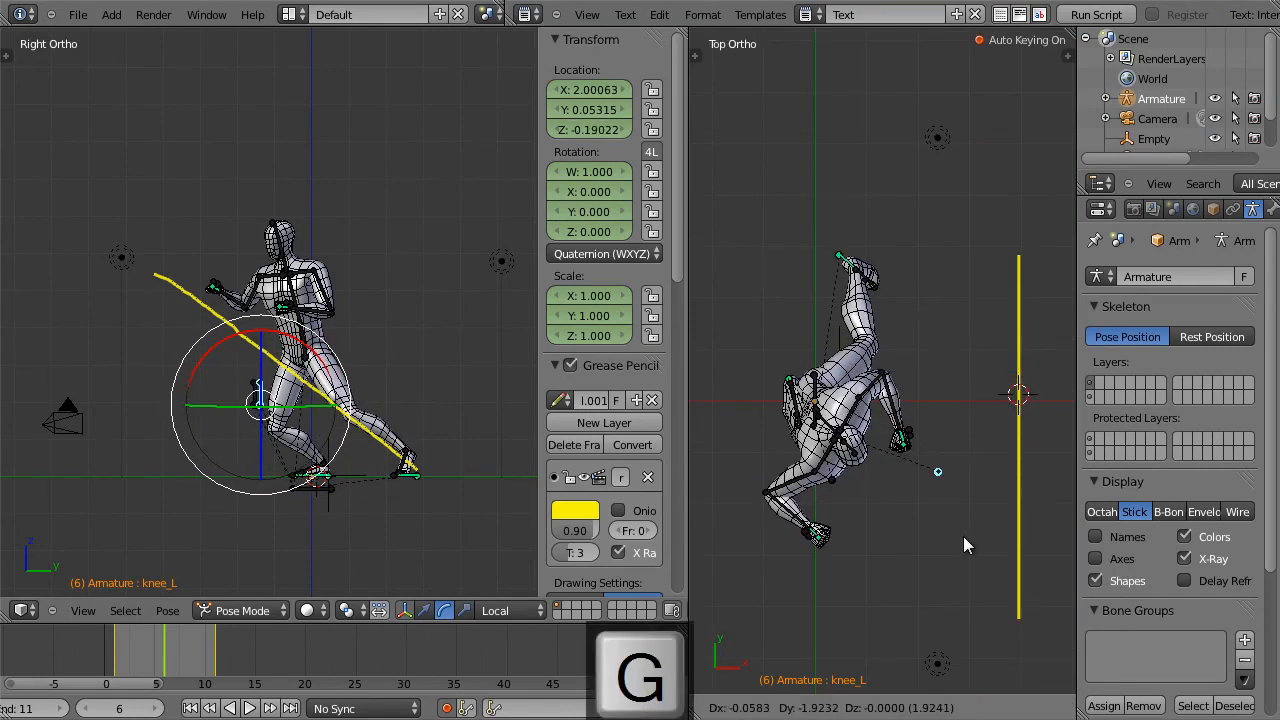
{"action": "left_click", "coordinate": [962, 542]}
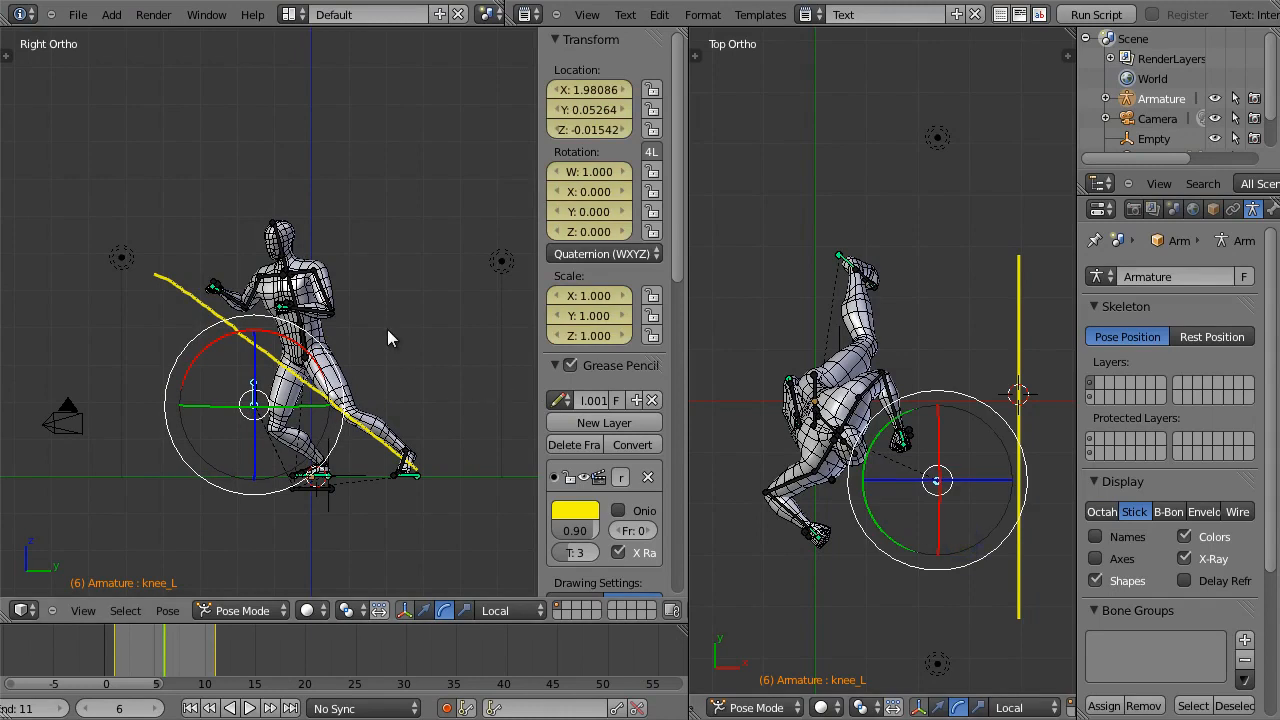
Step: Try clearing lowerarm_R's rotation and turning upperarm_R about -80° in the top view, and undo both changes
{"action": "right_click", "coordinate": [240, 310]}
{"action": "key", "text": "r"}
{"action": "key", "text": "Escape"}
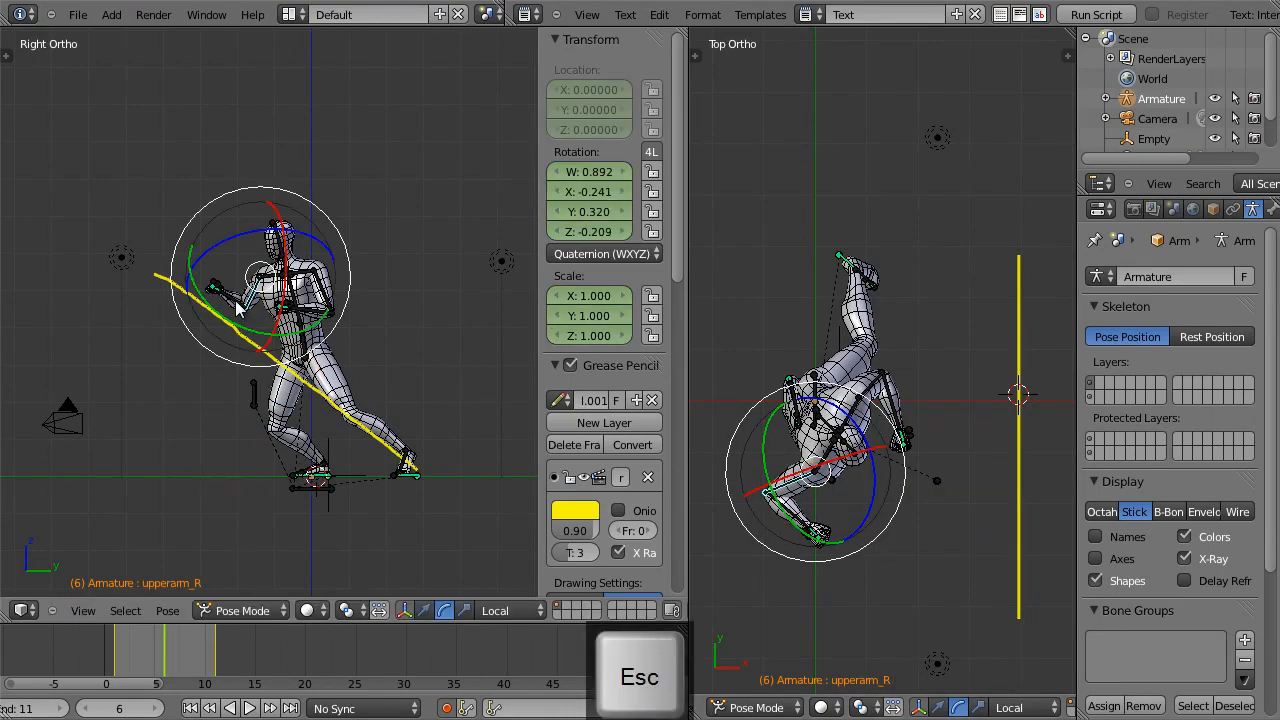
{"action": "right_click", "coordinate": [259, 329]}
{"action": "key", "text": "alt+r"}
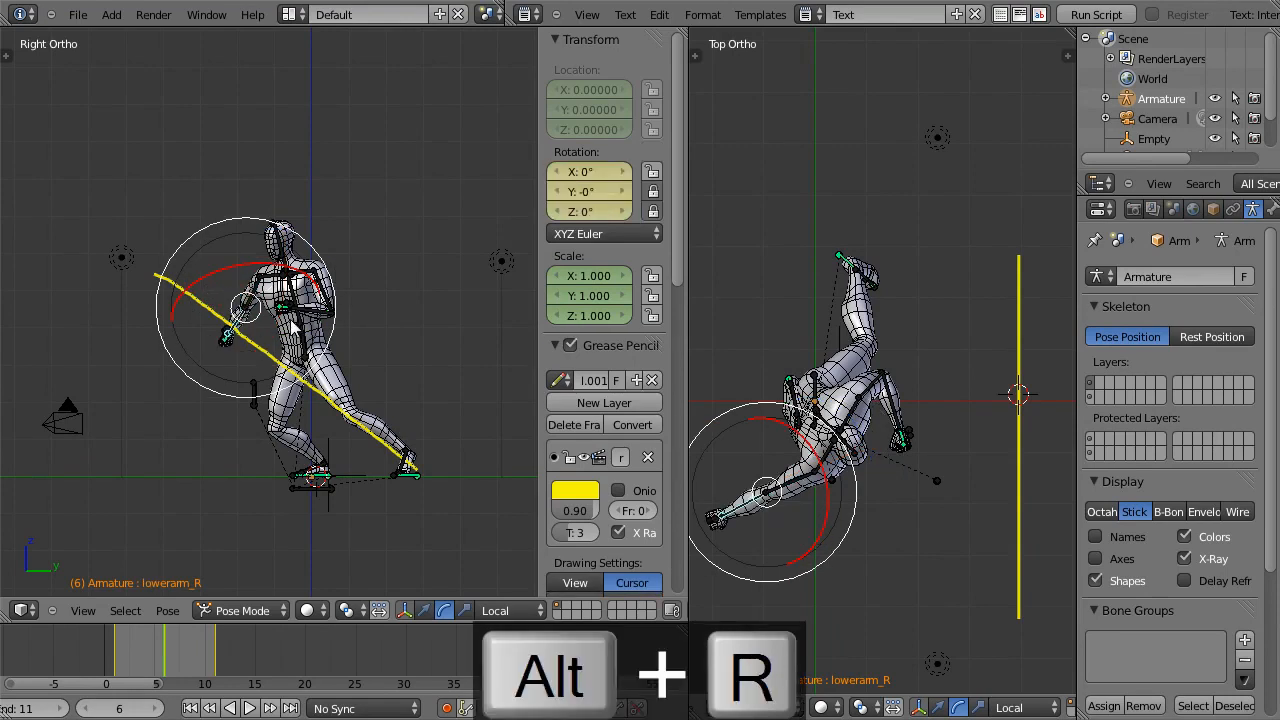
{"action": "right_click", "coordinate": [790, 492]}
{"action": "key", "text": "r"}
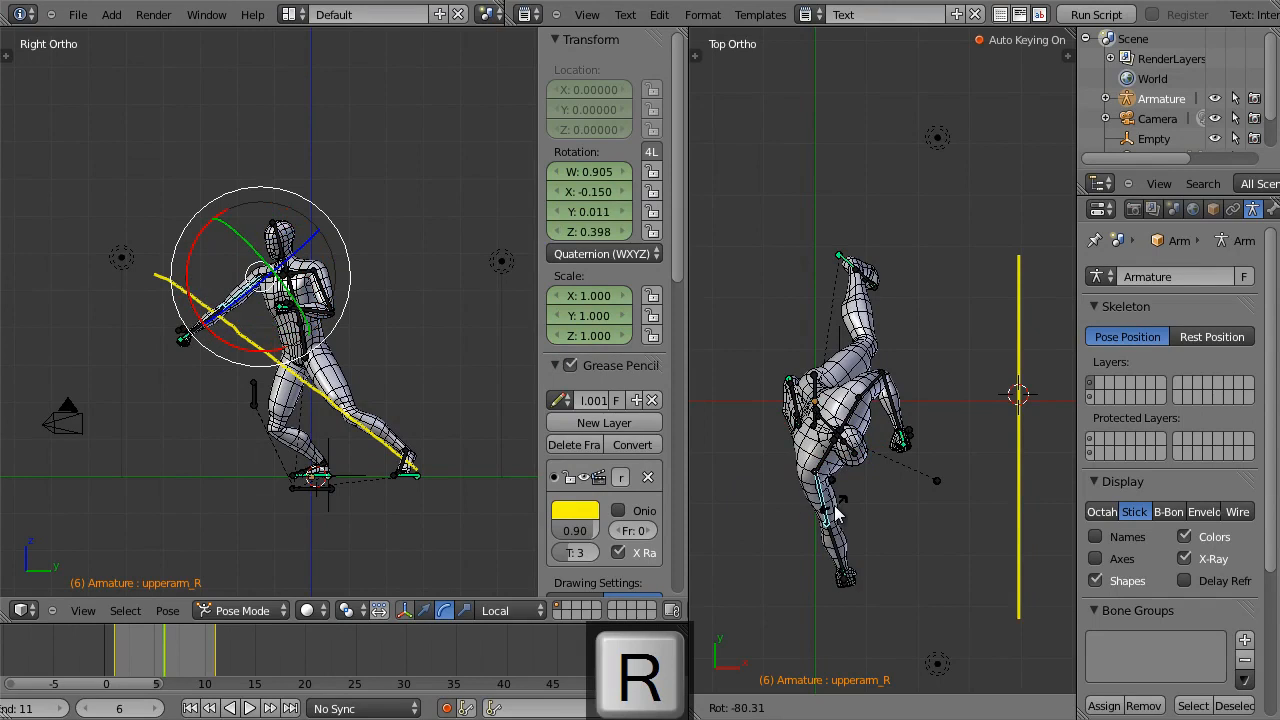
{"action": "left_click", "coordinate": [836, 514]}
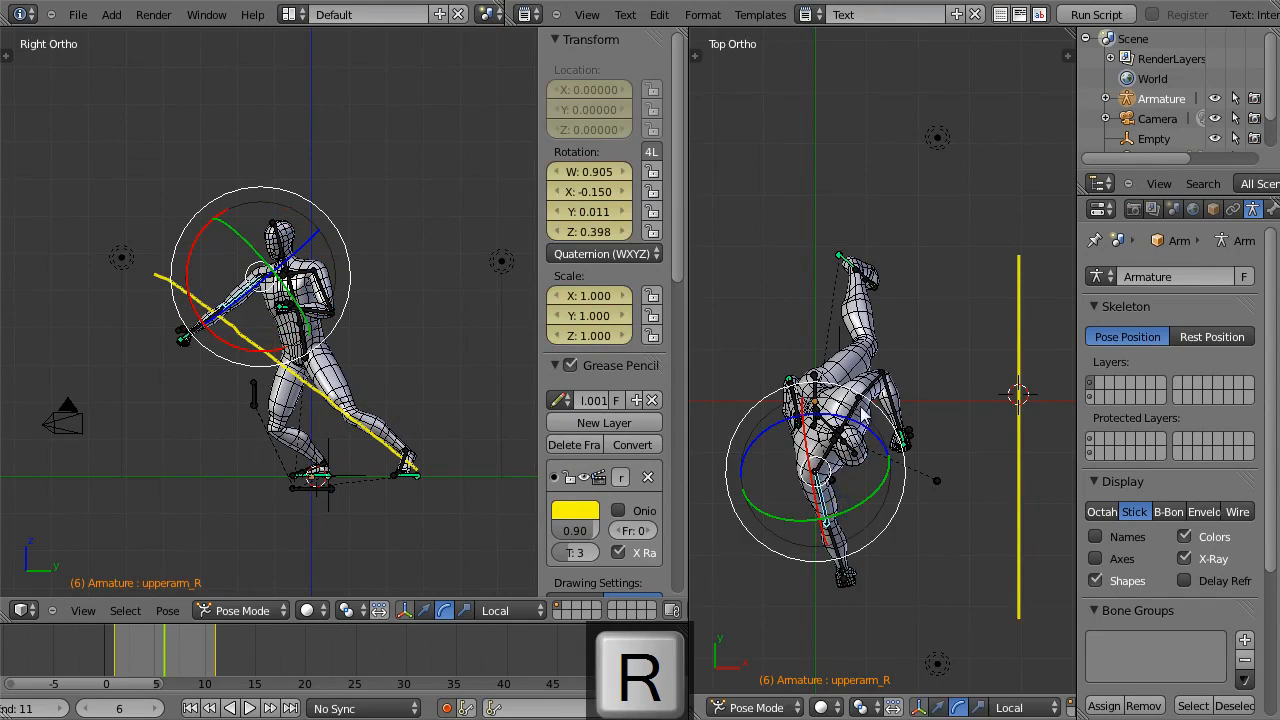
{"action": "key", "text": "ctrl+z"}
{"action": "key", "text": "ctrl+z"}
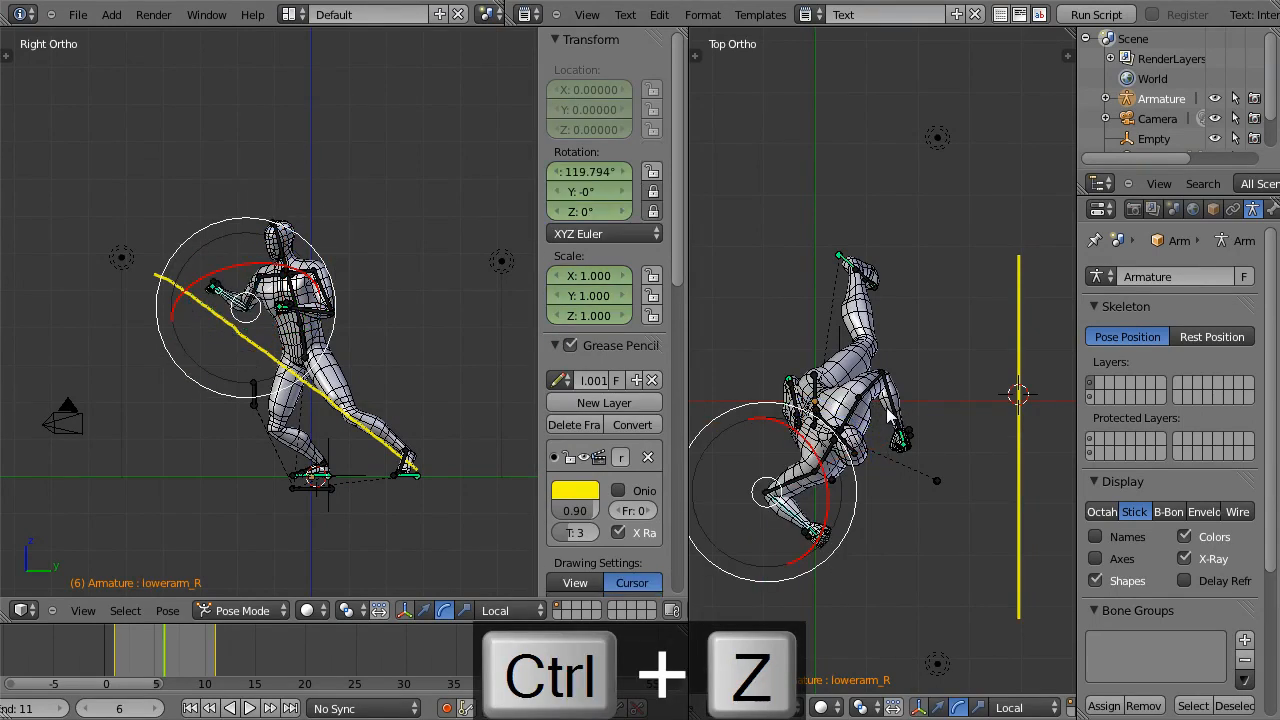
Step: Twist the hips bone about its local Y axis to about W 0.992, Y 0.100, and twist the chest bone to bring the left shoulder forward
{"action": "right_click", "coordinate": [878, 382]}
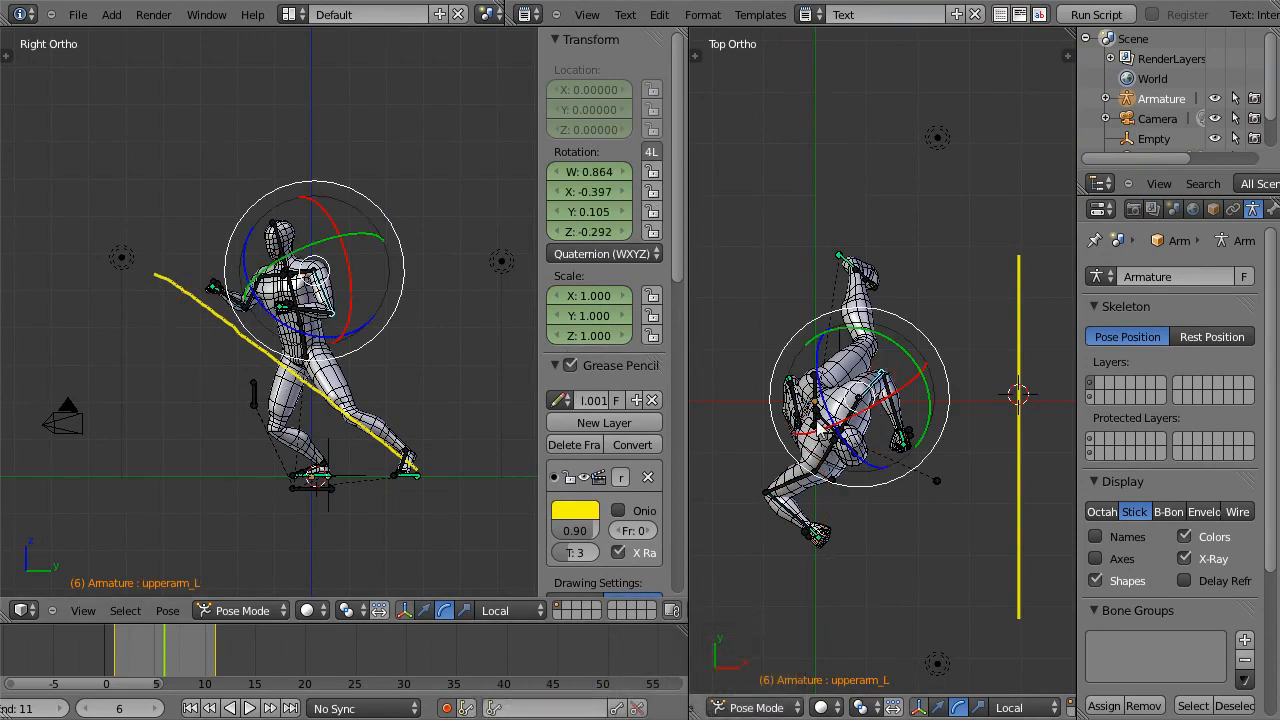
{"action": "right_click", "coordinate": [308, 343]}
{"action": "key", "text": "r"}
{"action": "key", "text": "y"}
{"action": "key", "text": "y"}
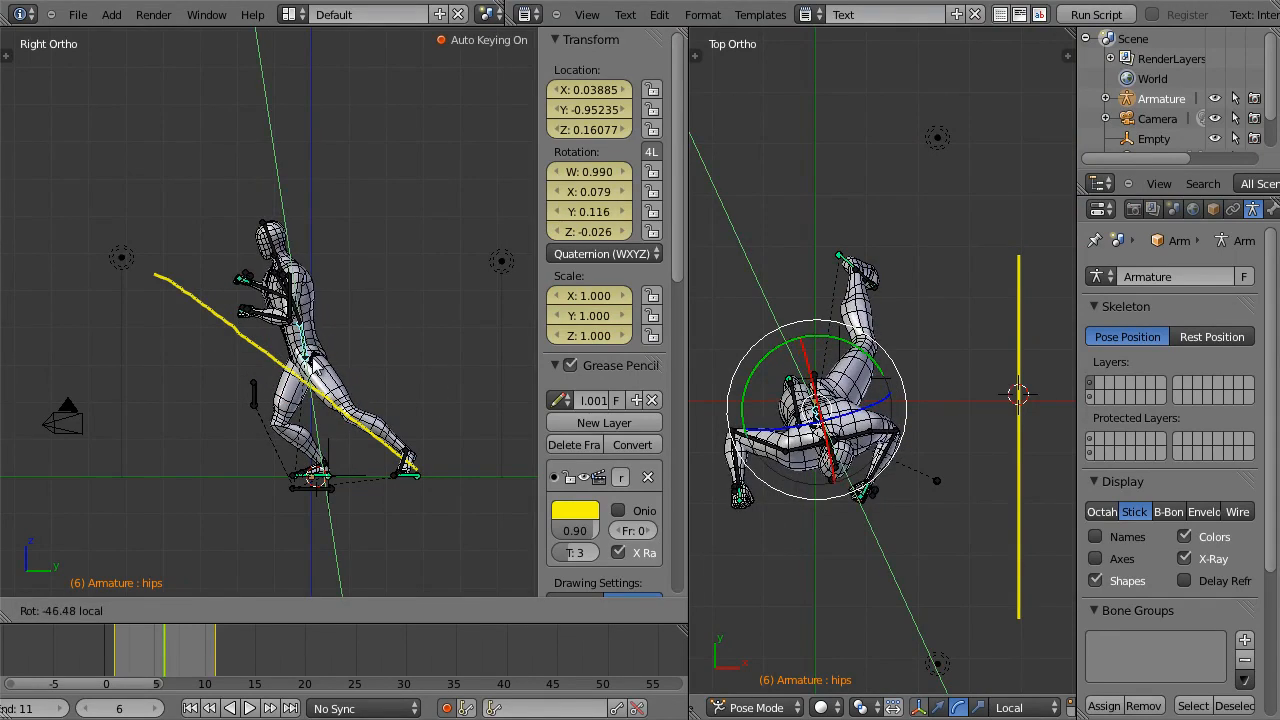
{"action": "left_click", "coordinate": [315, 363]}
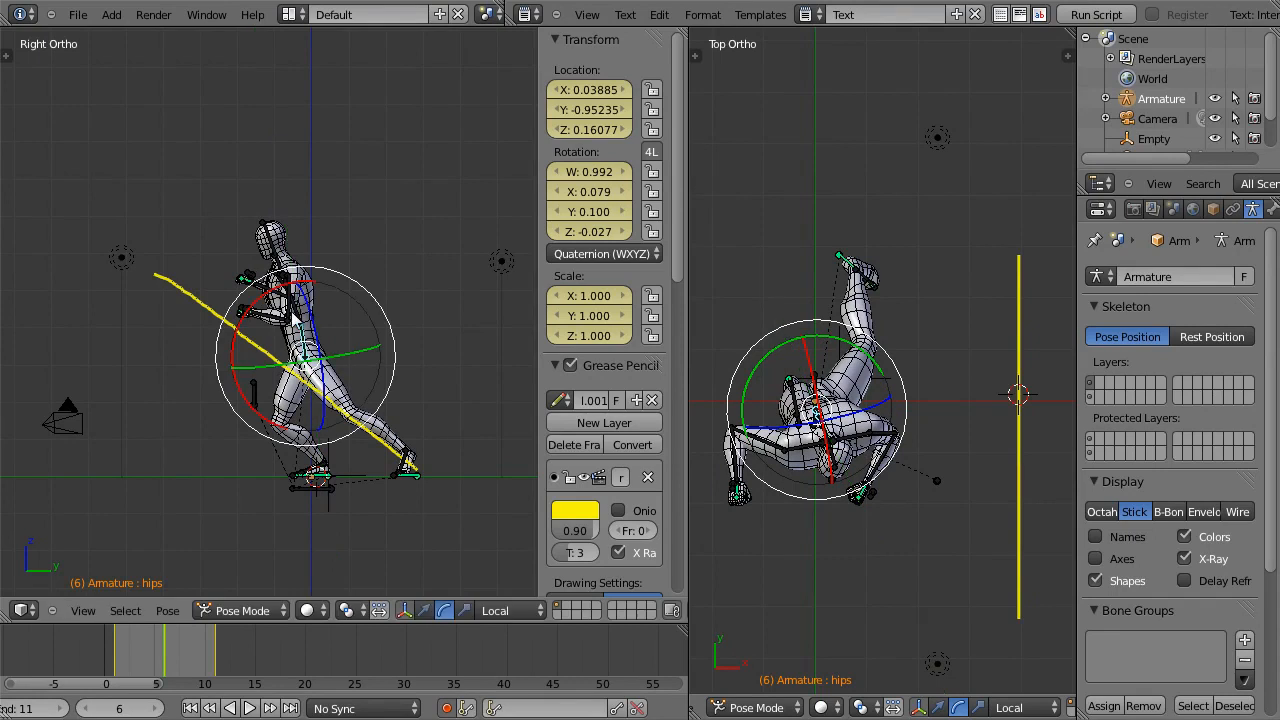
{"action": "right_click", "coordinate": [300, 318]}
{"action": "mouse_move", "coordinate": [355, 313]}
{"action": "left_mouse_down"}
{"action": "mouse_move", "coordinate": [345, 310]}
{"action": "mouse_move", "coordinate": [366, 280]}
{"action": "mouse_move", "coordinate": [357, 337]}
{"action": "mouse_move", "coordinate": [363, 323]}
{"action": "left_mouse_up"}
Step: Clear lowerarm_L's rotation and rotate upperarm_L about 82° in the side view to extend the left arm forward
{"action": "right_click", "coordinate": [260, 320]}
{"action": "key", "text": "alt+r"}
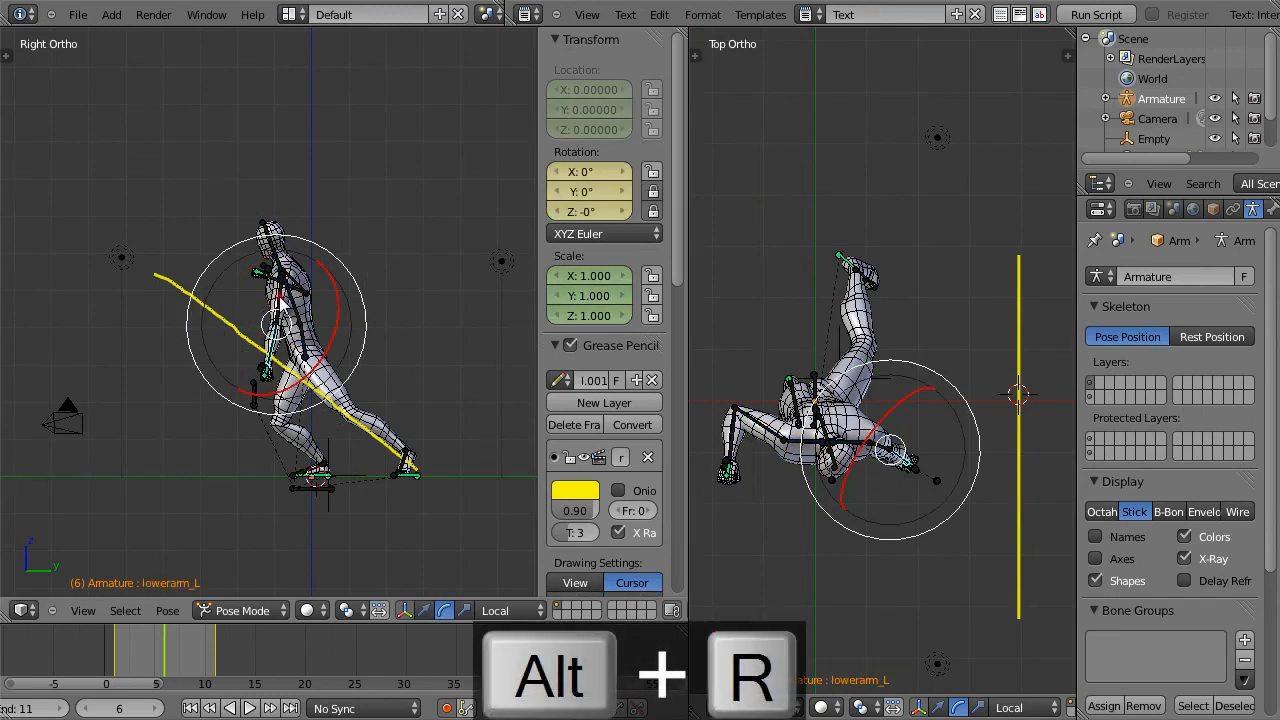
{"action": "right_click", "coordinate": [280, 303]}
{"action": "key", "text": "r"}
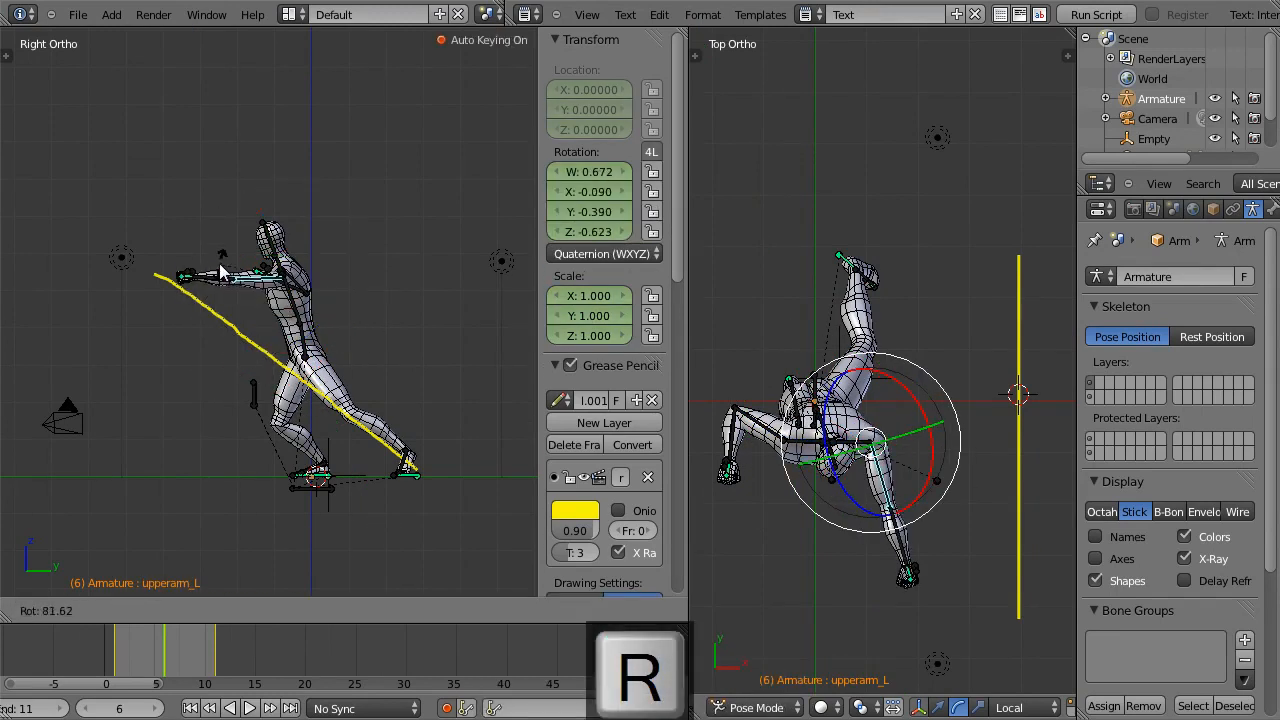
{"action": "left_click", "coordinate": [222, 270]}
Step: Turn the head bone about its local Y axis to a Y rotation of about 0.045 so it faces ahead
{"action": "scroll", "coordinate": [243, 300], "scroll_direction": "up", "scroll_amount": 4}
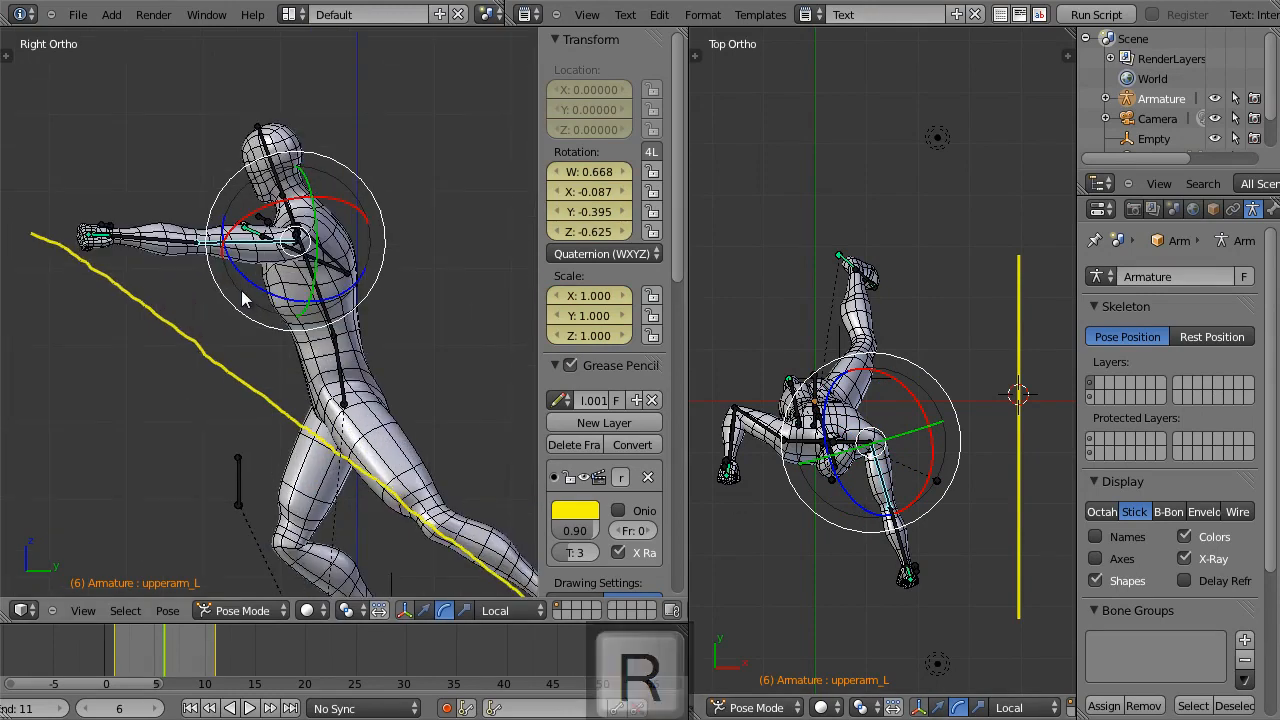
{"action": "middle_click_drag", "start_coordinate": [243, 300], "coordinate": [348, 290], "text": "shift"}
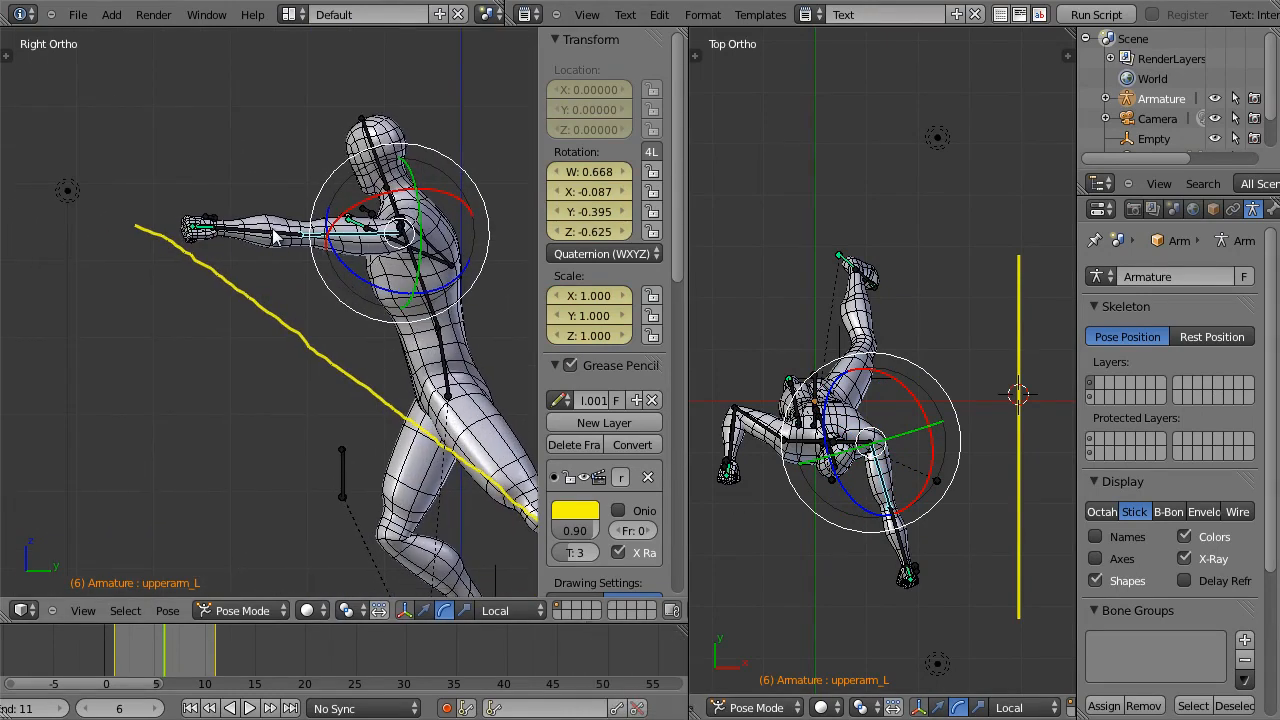
{"action": "right_click", "coordinate": [385, 172]}
{"action": "key", "text": "r"}
{"action": "key", "text": "Escape"}
{"action": "left_click_drag", "start_coordinate": [365, 207], "coordinate": [388, 196]}
{"action": "key", "text": "KP_1"}
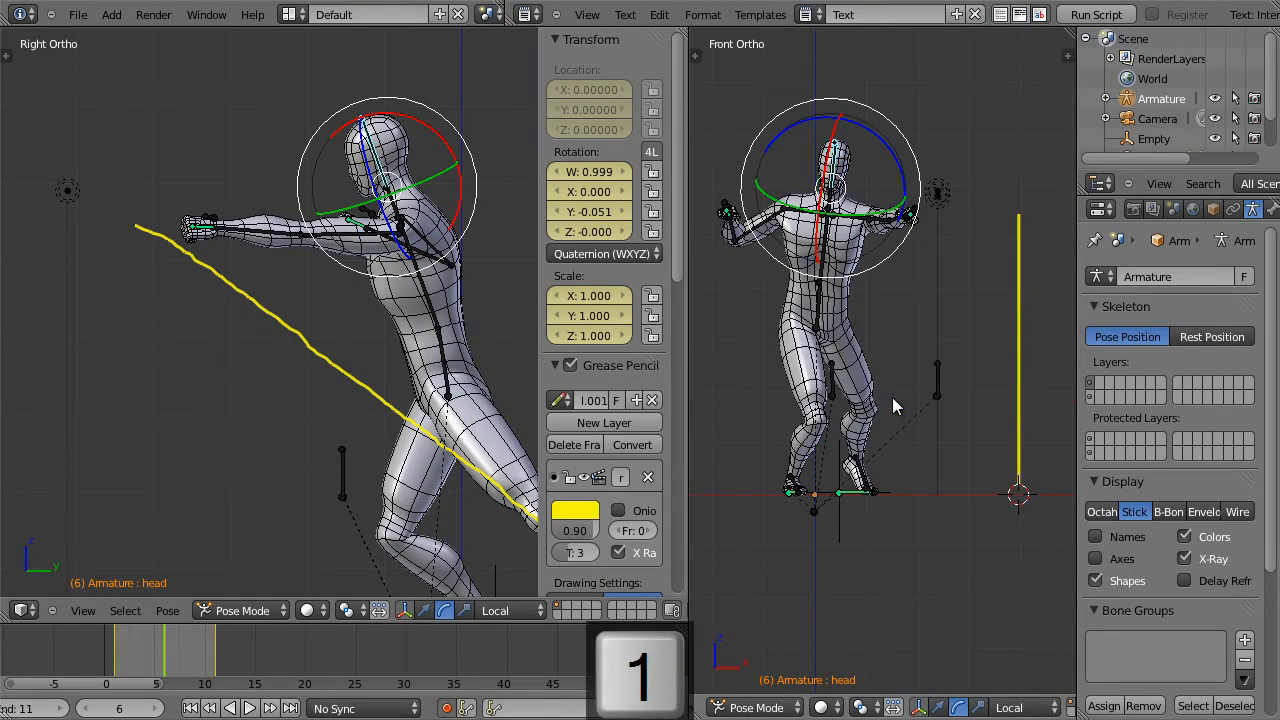
{"action": "left_click_drag", "start_coordinate": [845, 222], "coordinate": [862, 230]}
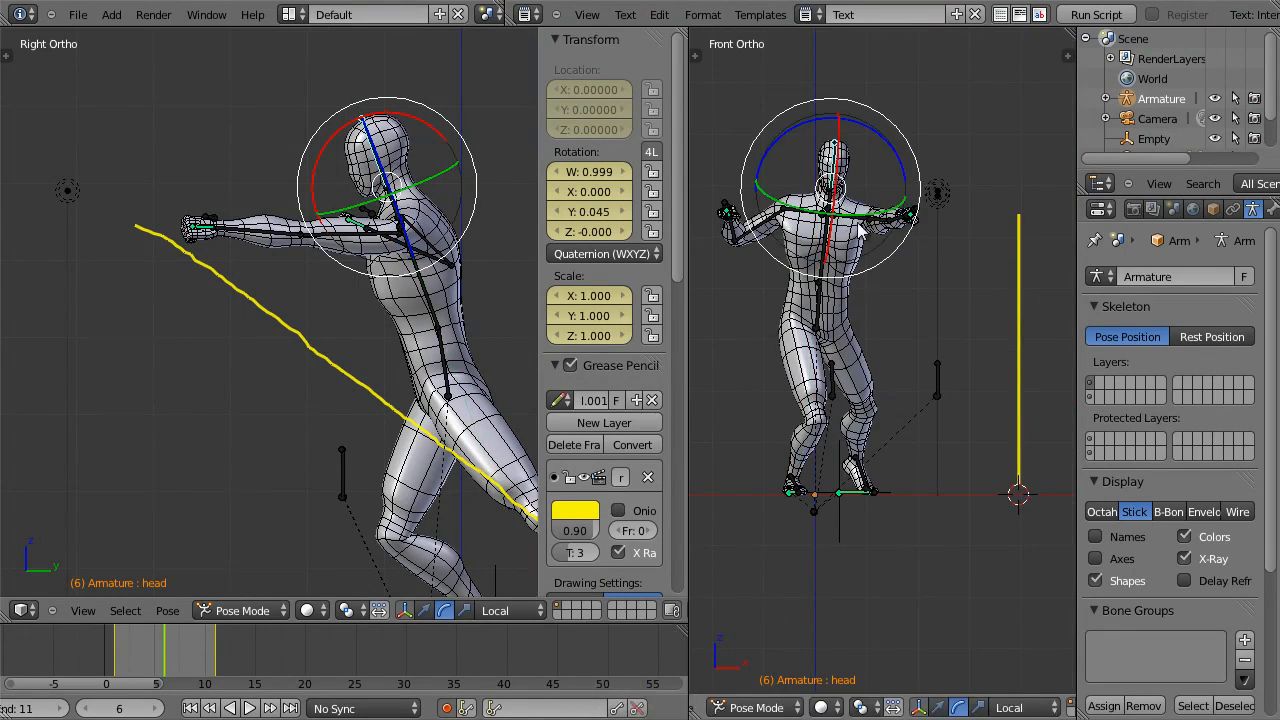
Step: Twist the chest bone further about its local Y axis to about W 0.941, Y -0.324
{"action": "right_click", "coordinate": [822, 258]}
{"action": "left_click_drag", "start_coordinate": [876, 311], "coordinate": [851, 307]}
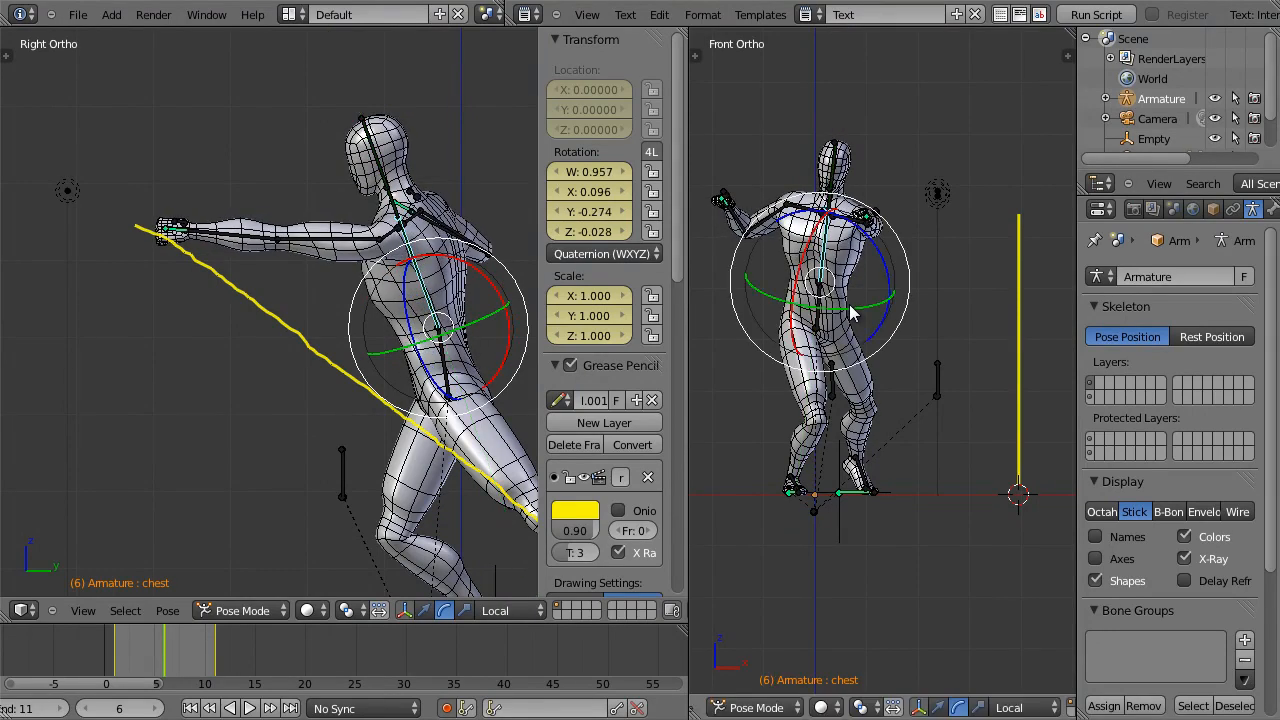
{"action": "key", "text": "KP_7"}
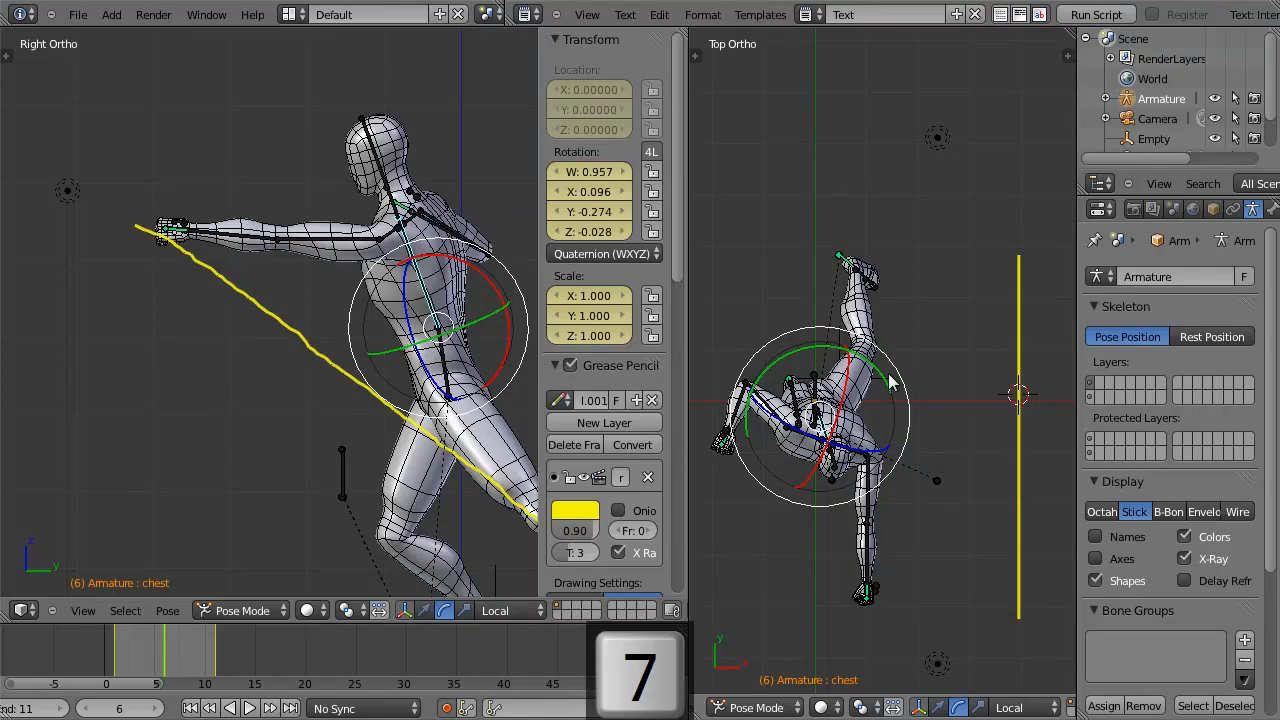
{"action": "left_click_drag", "start_coordinate": [890, 389], "coordinate": [894, 386]}
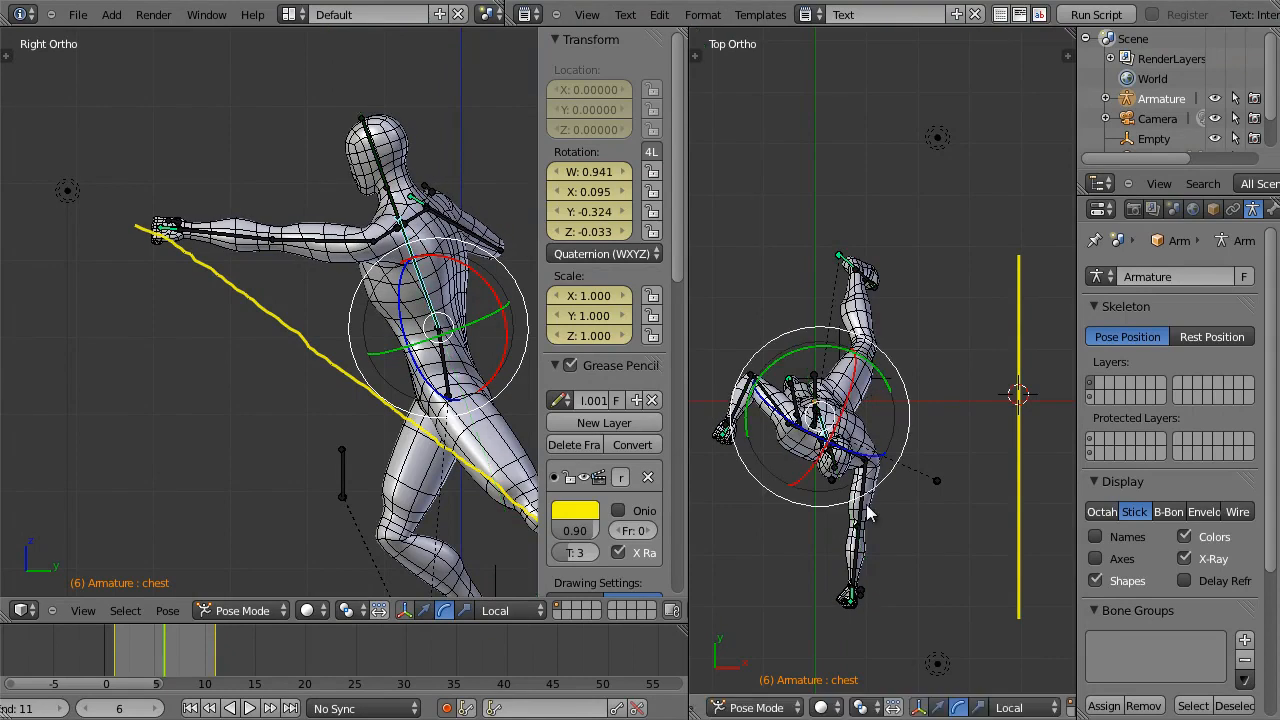
Step: Rotate upperarm_L in the top view to aim the arm straight ahead, and roll hand_L about 50.4° on its local Y axis
{"action": "right_click", "coordinate": [862, 505]}
{"action": "key", "text": "r"}
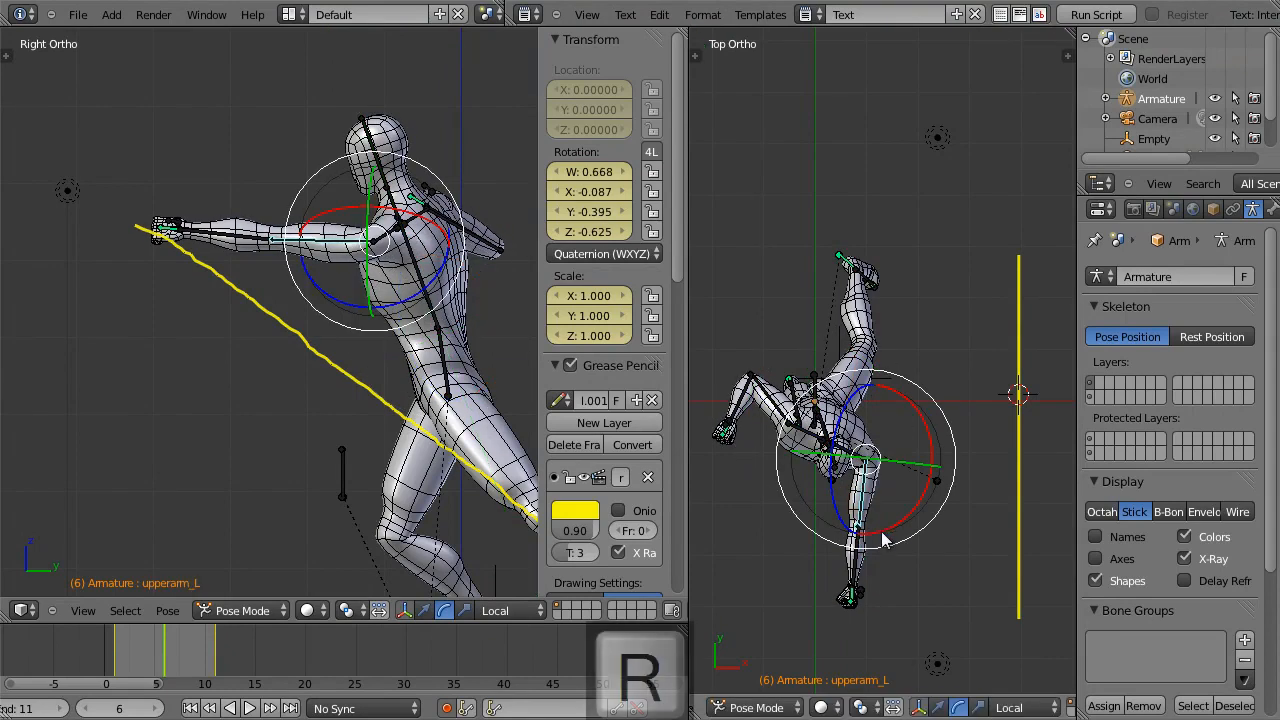
{"action": "left_click", "coordinate": [911, 538]}
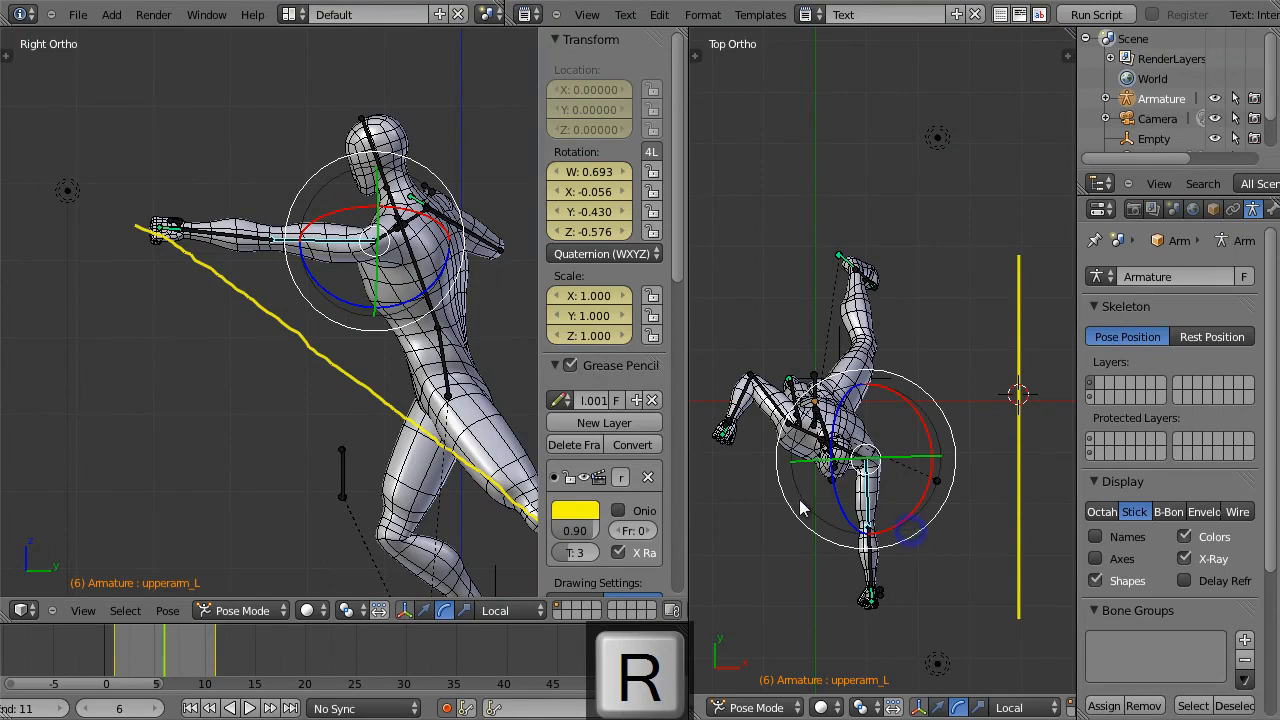
{"action": "right_click", "coordinate": [871, 597]}
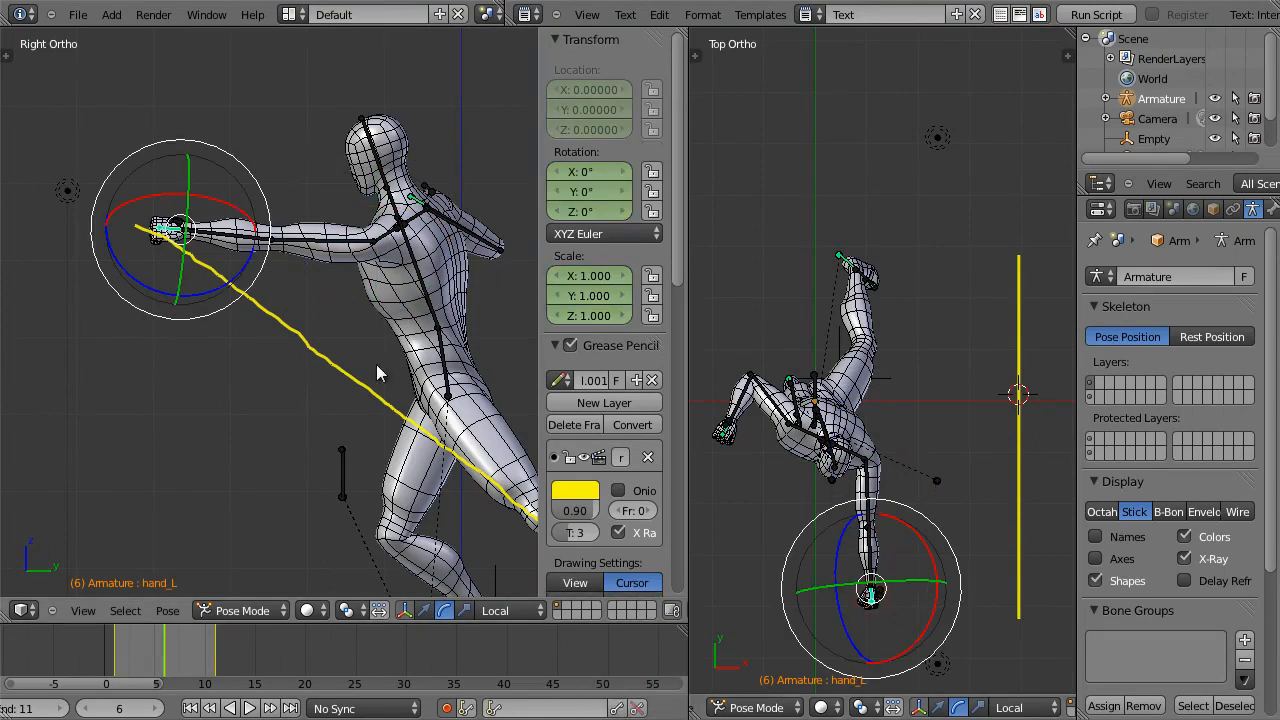
{"action": "left_click_drag", "start_coordinate": [179, 296], "coordinate": [193, 248]}
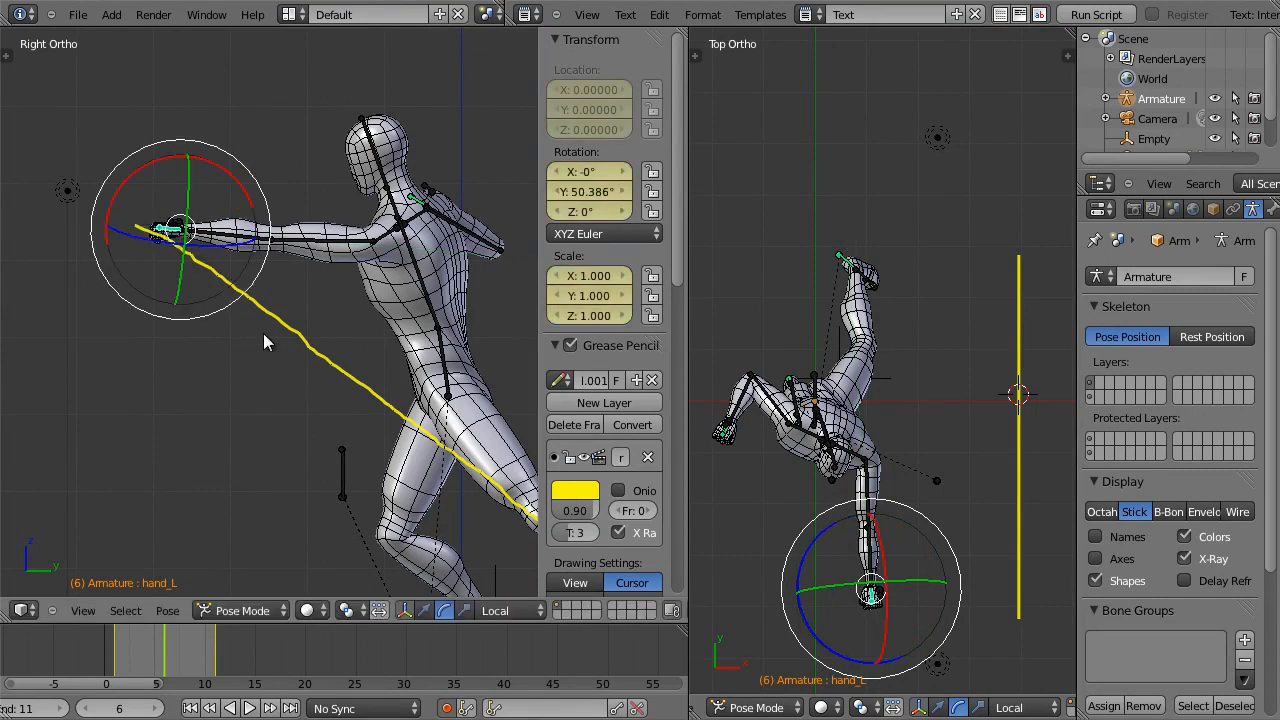
Step: Roll upperarm_L about its local Y axis to about W 0.777, Y -0.248, and turn hand_L to a Y rotation of about 12.3°
{"action": "scroll", "coordinate": [280, 360], "scroll_direction": "down", "scroll_amount": 1}
{"action": "middle_click_drag", "start_coordinate": [311, 369], "coordinate": [246, 334], "text": "shift"}
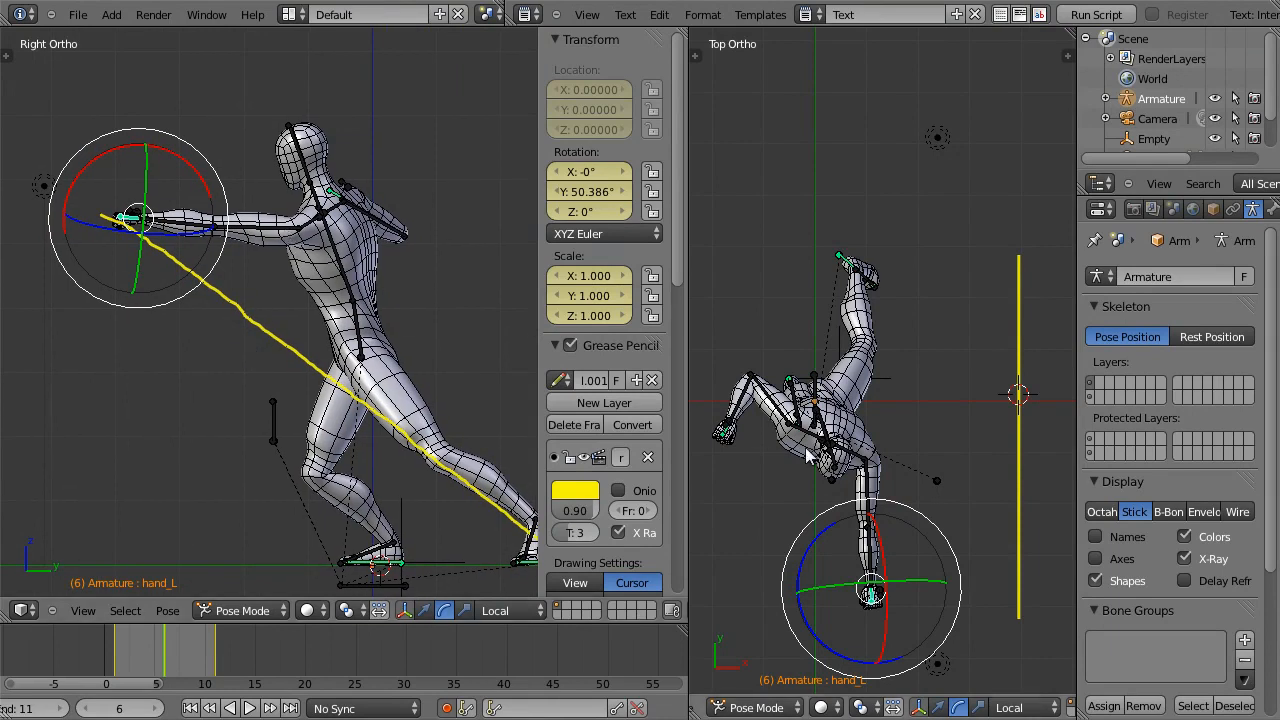
{"action": "scroll", "coordinate": [718, 505], "scroll_direction": "up", "scroll_amount": 3}
{"action": "middle_click_drag", "start_coordinate": [814, 624], "coordinate": [834, 299], "text": "shift"}
{"action": "scroll", "coordinate": [830, 392], "scroll_direction": "up", "scroll_amount": 3}
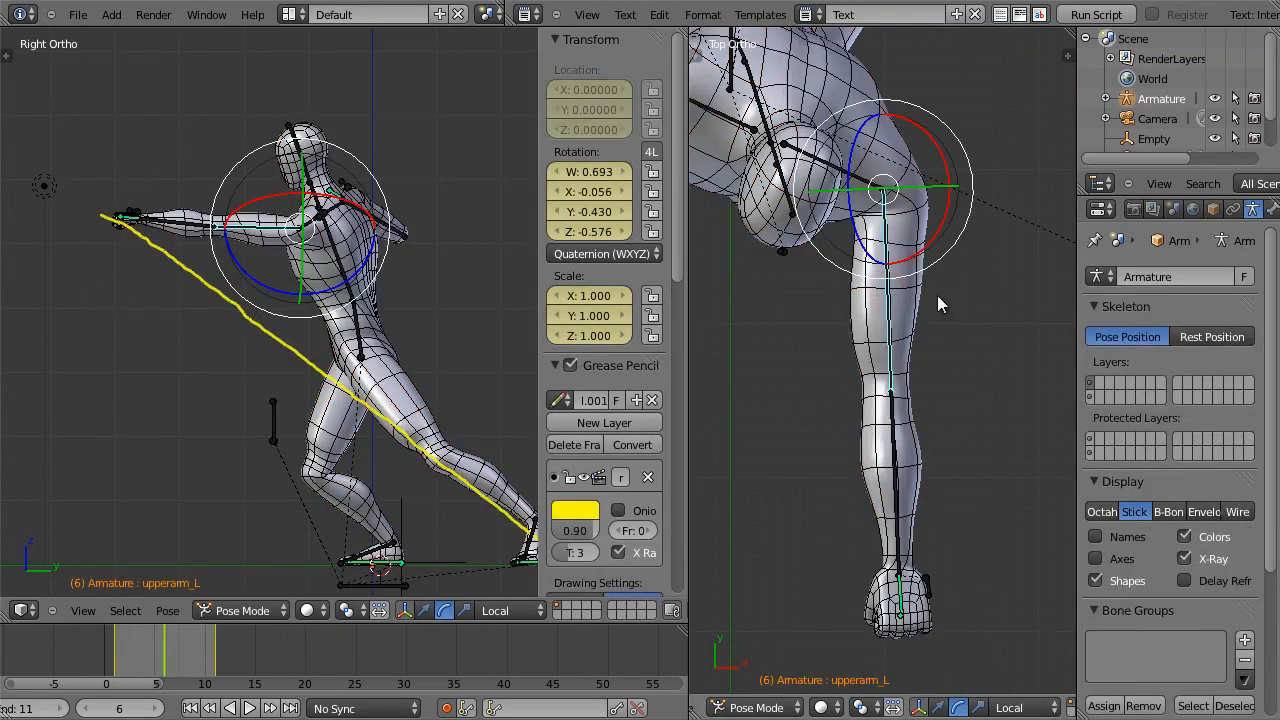
{"action": "left_click_drag", "start_coordinate": [925, 197], "coordinate": [1039, 170]}
{"action": "key", "text": "Escape"}
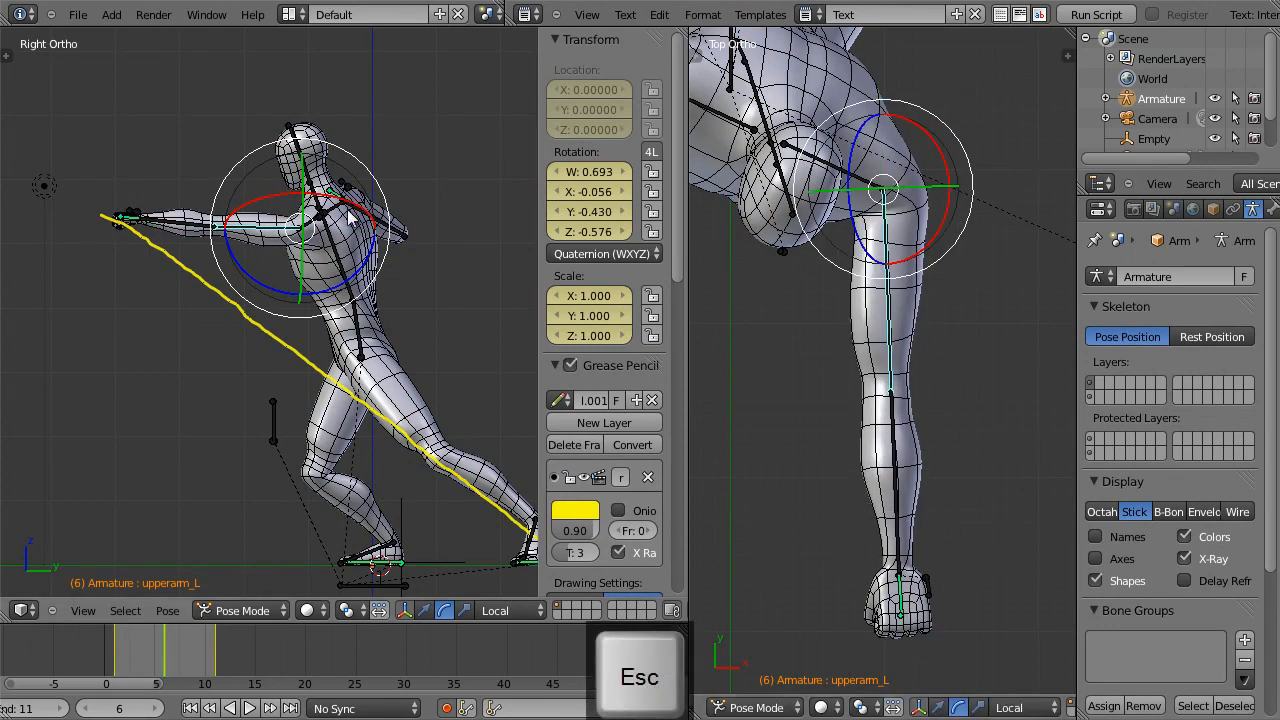
{"action": "left_click_drag", "start_coordinate": [300, 278], "coordinate": [320, 262]}
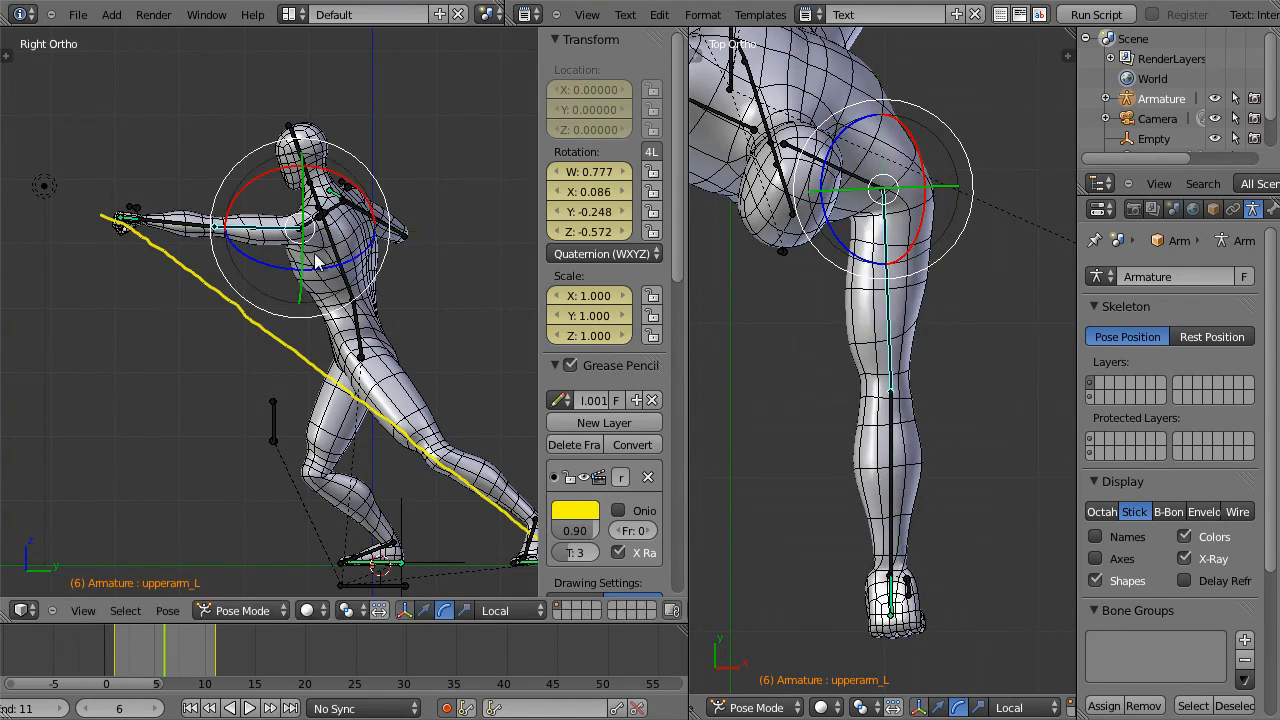
{"action": "right_click", "coordinate": [891, 597]}
{"action": "left_click_drag", "start_coordinate": [849, 578], "coordinate": [884, 588]}
Step: Lean the hips bone forward in the side view to a rotation of about W 0.985, X 0.136
{"action": "scroll", "coordinate": [227, 259], "scroll_direction": "up", "scroll_amount": 2}
{"action": "scroll", "coordinate": [227, 259], "scroll_direction": "down", "scroll_amount": 2}
{"action": "scroll", "coordinate": [227, 259], "scroll_direction": "down", "scroll_amount": 1}
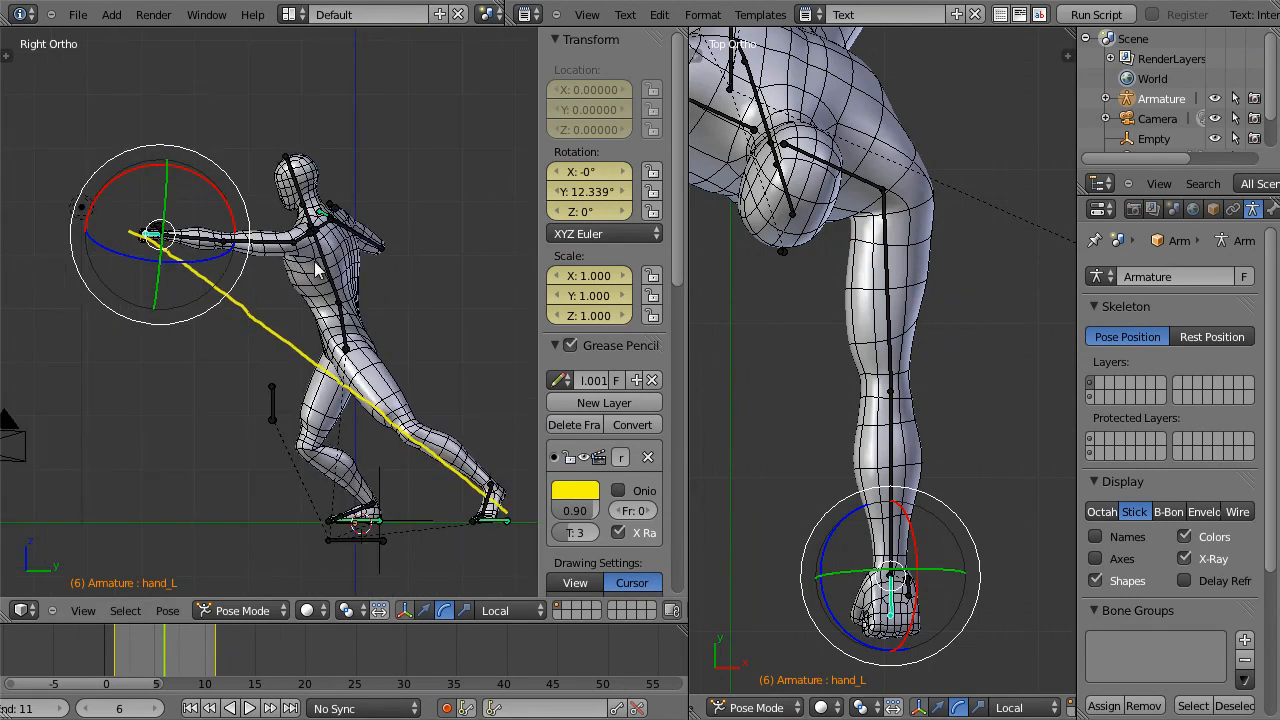
{"action": "right_click", "coordinate": [322, 265]}
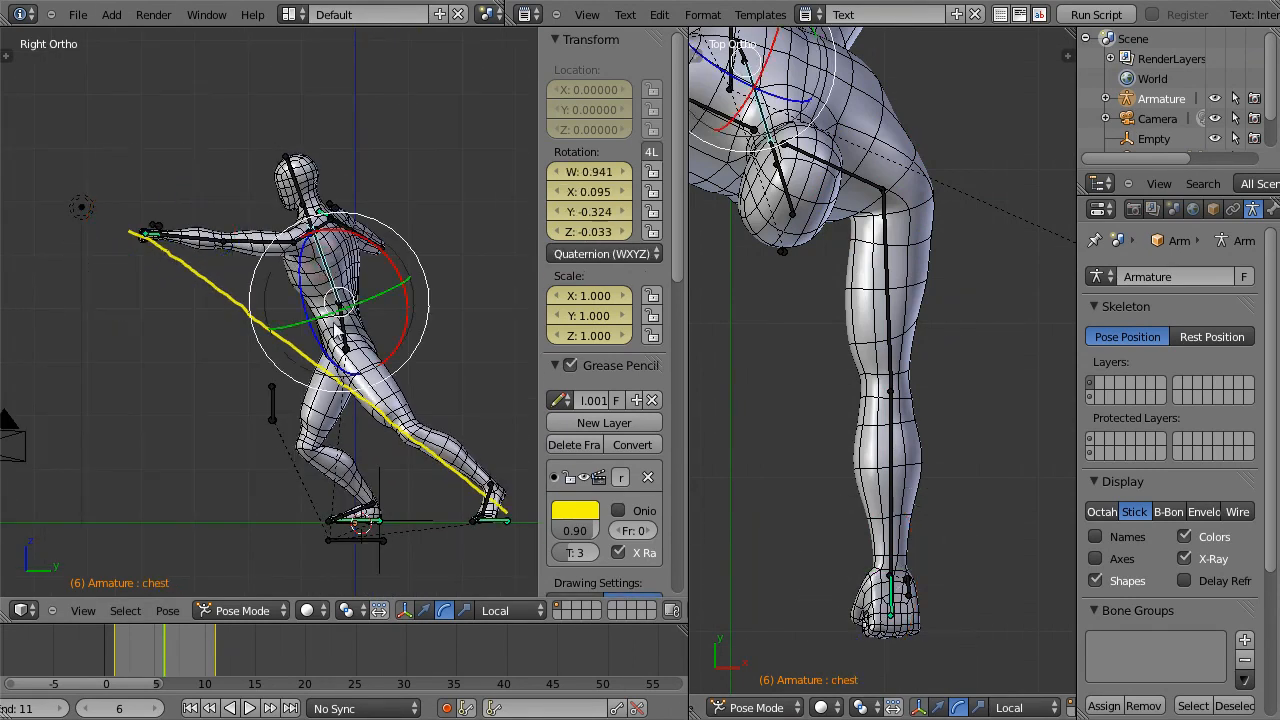
{"action": "key", "text": "g"}
{"action": "key", "text": "Escape"}
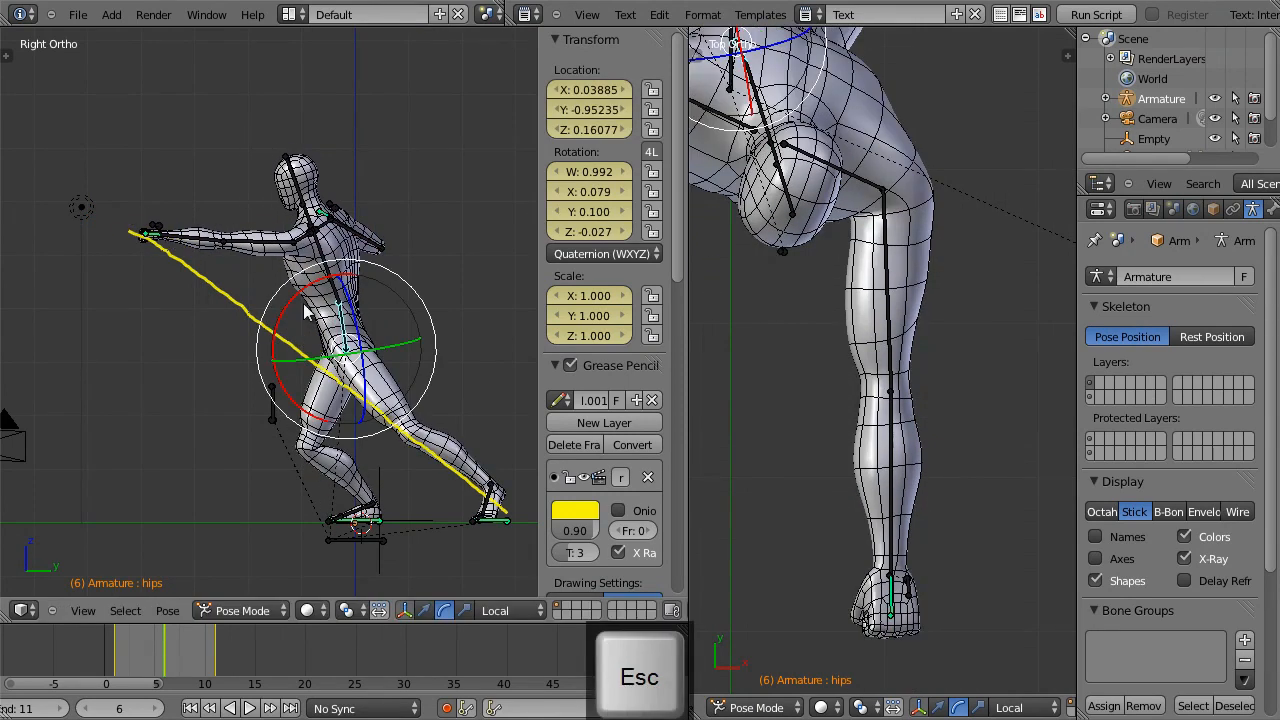
{"action": "key", "text": "r"}
{"action": "left_click", "coordinate": [274, 302]}
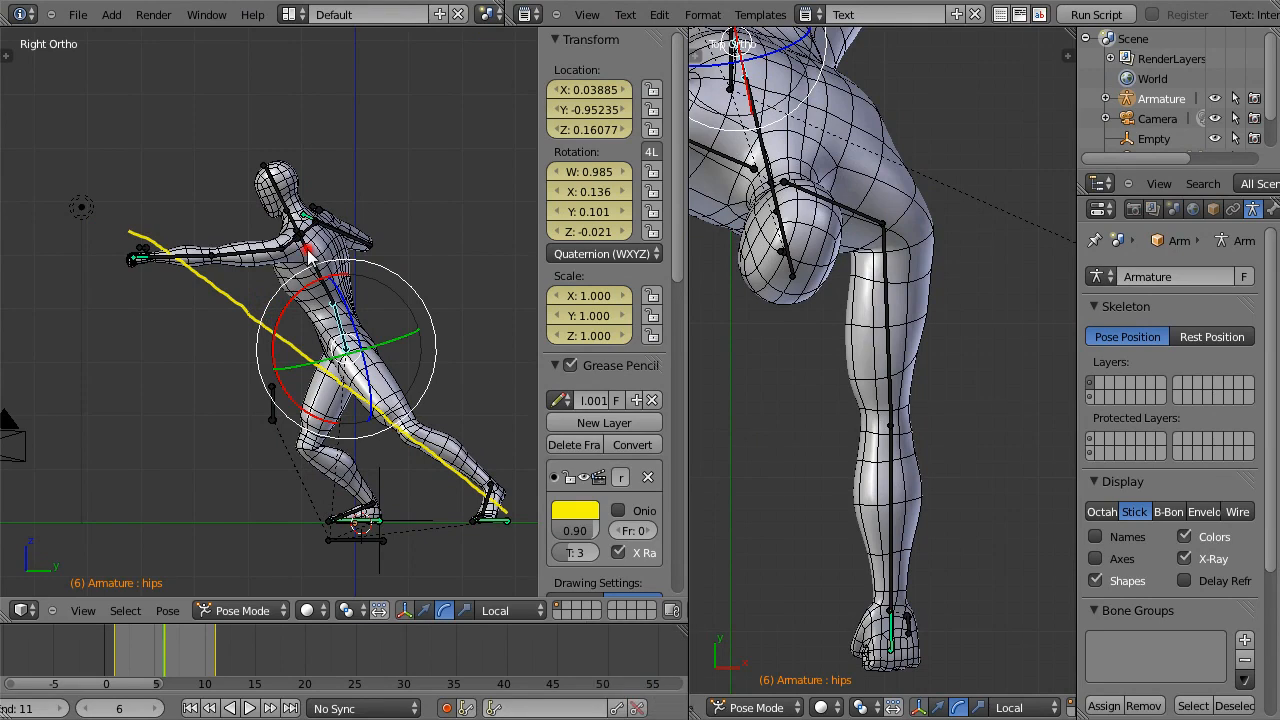
Step: Rotate the chest bone back in the side view to about W 0.943, X 0.044, raising the punching fist to the guide line
{"action": "right_click", "coordinate": [308, 262]}
{"action": "key", "text": "r"}
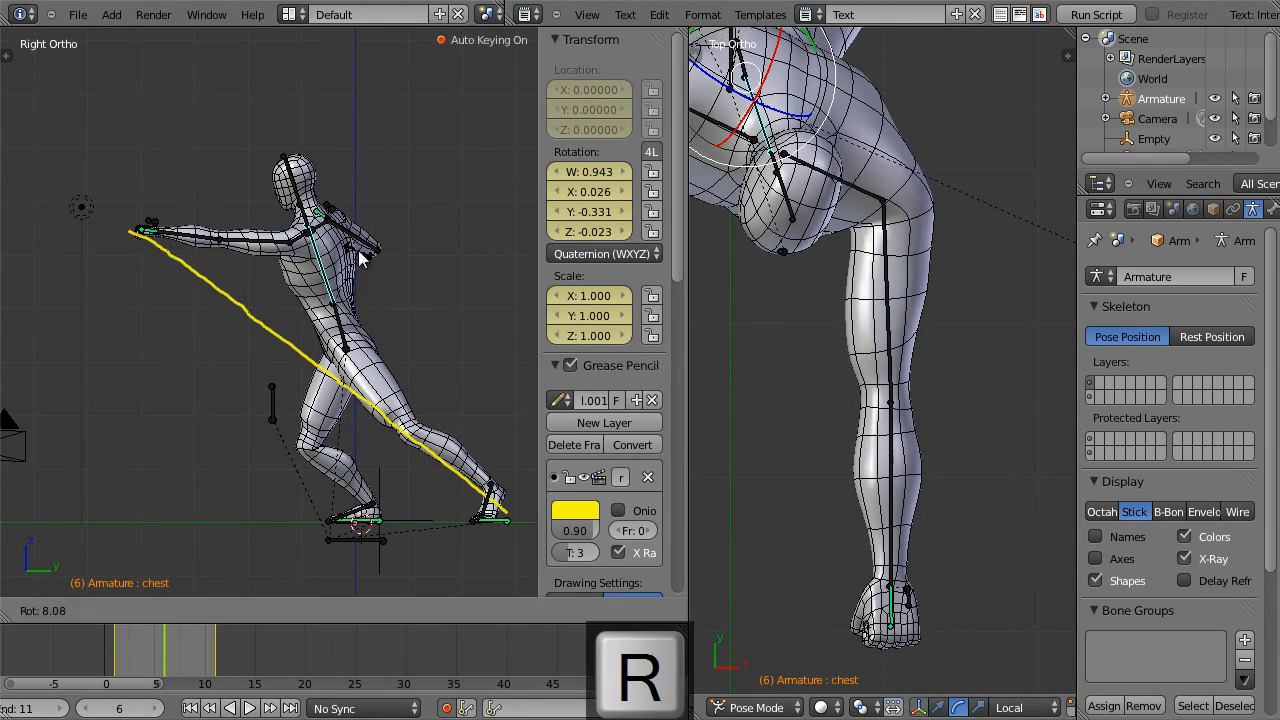
{"action": "left_click", "coordinate": [344, 255]}
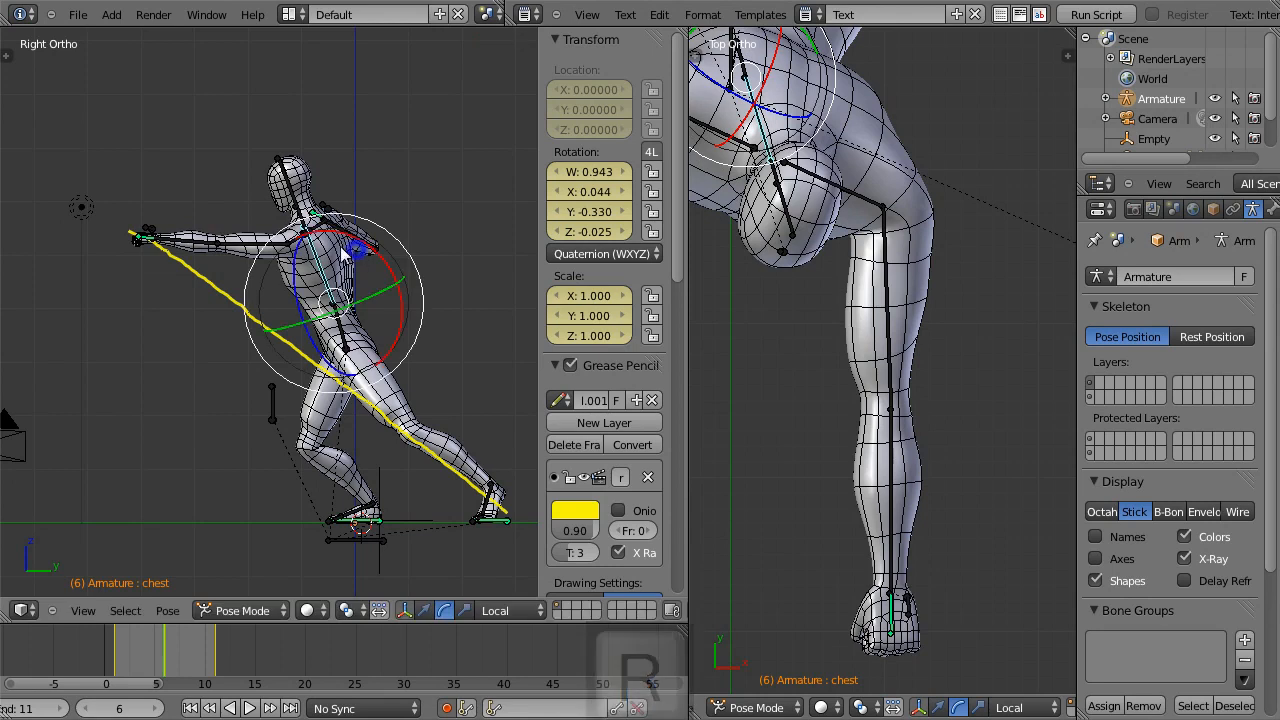
Step: Tilt the neck bone forward in the side view at frame 6 to a rotation of about W 0.999, X 0.037
{"action": "right_click", "coordinate": [300, 210]}
{"action": "right_click", "coordinate": [296, 208]}
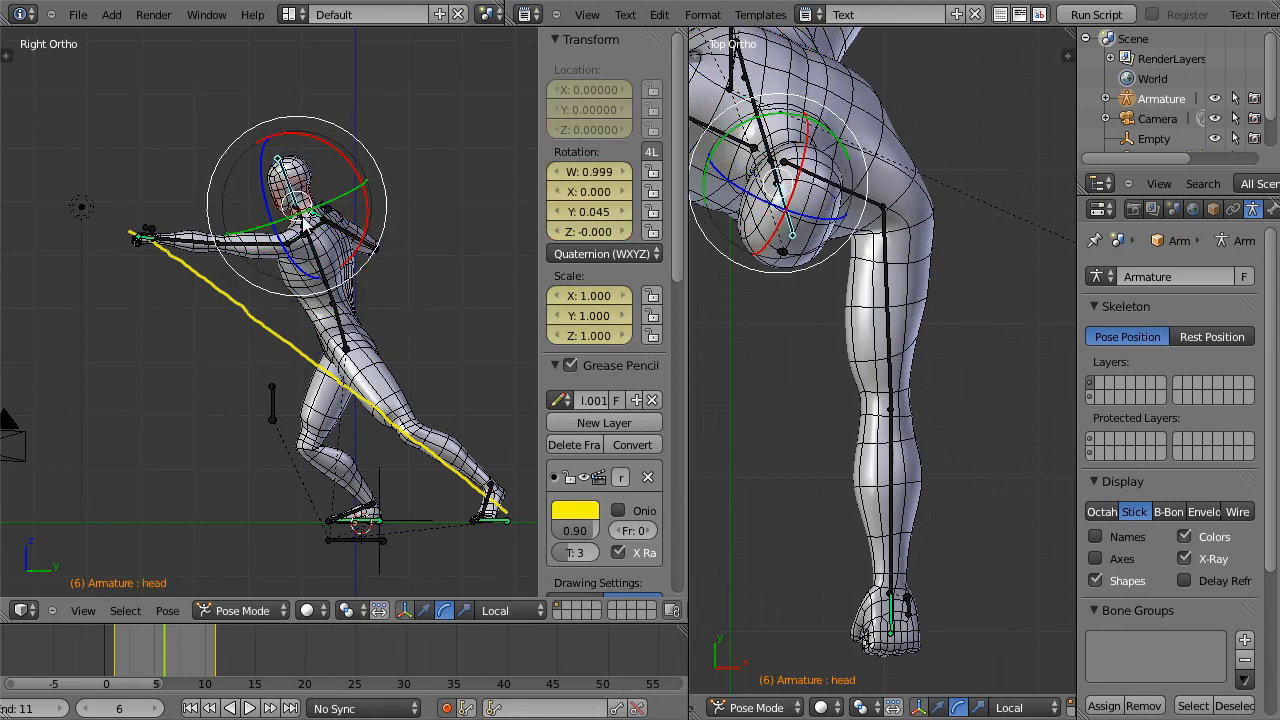
{"action": "right_click", "coordinate": [301, 212]}
{"action": "key", "text": "r"}
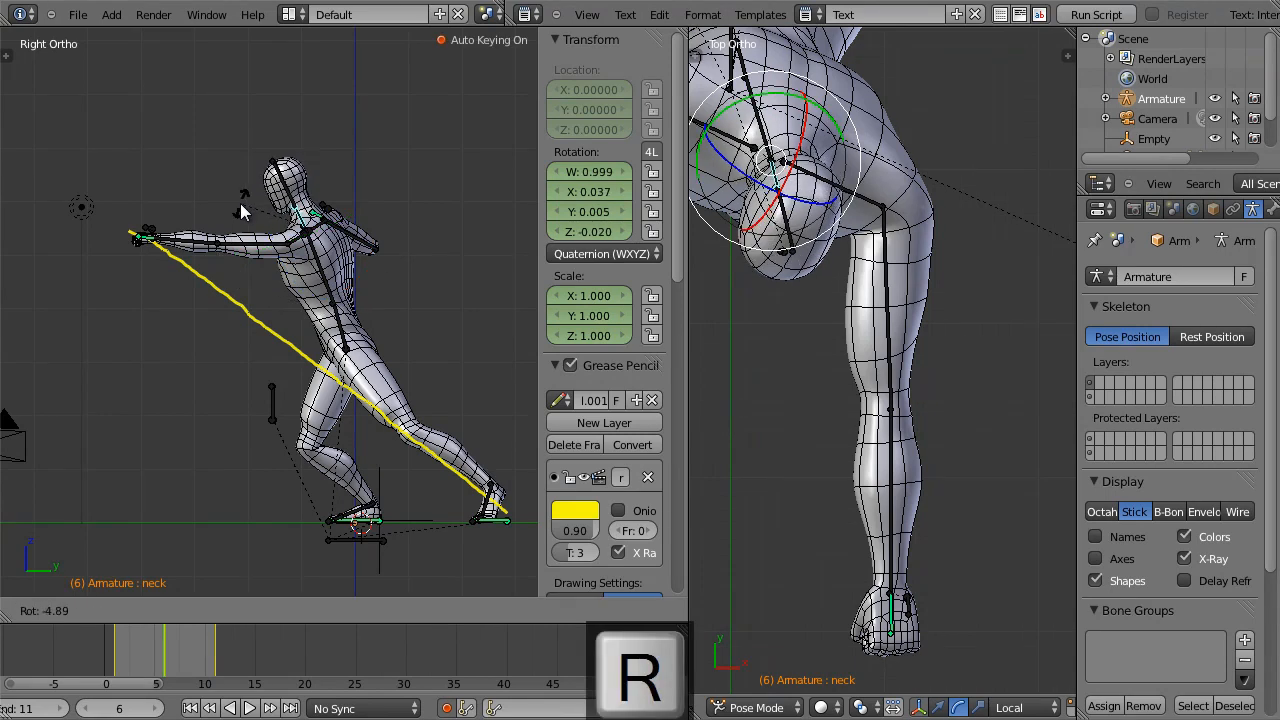
{"action": "left_click", "coordinate": [241, 211]}
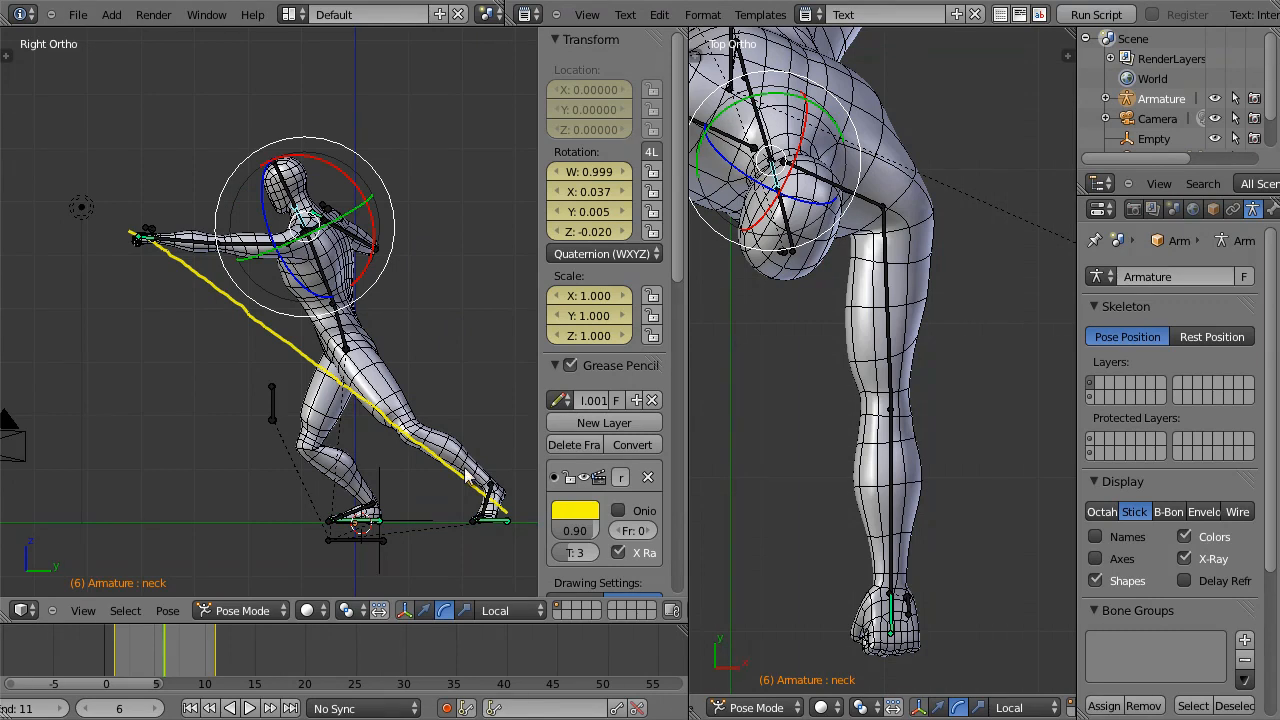
Step: Step back and forth through the frames between 1 and 6 to examine the transition from stance into punch
{"action": "left_click_drag", "start_coordinate": [157, 657], "coordinate": [116, 641]}
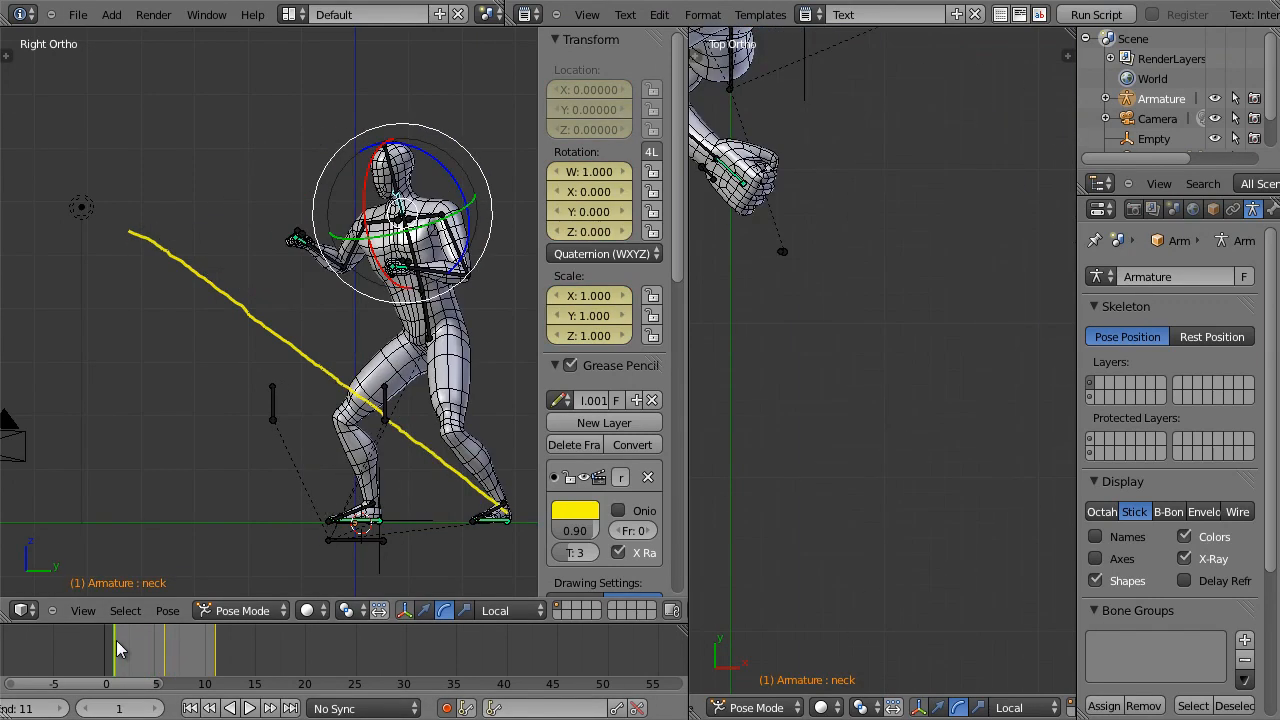
{"action": "key", "text": "Right"}
{"action": "key", "text": "Right"}
{"action": "key", "text": "Right"}
{"action": "key", "text": "Right"}
{"action": "key", "text": "Right"}
{"action": "key", "text": "Right"}
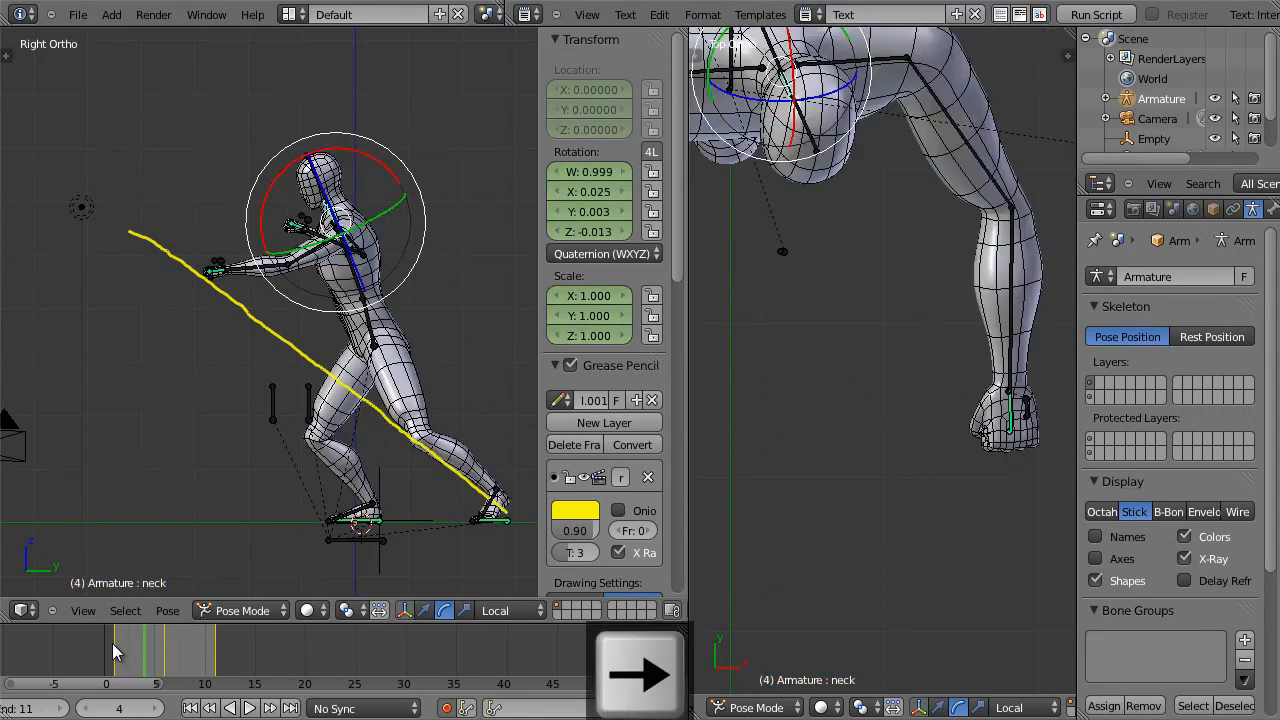
{"action": "key", "text": "Right"}
{"action": "key", "text": "Left"}
{"action": "key", "text": "Left"}
{"action": "key", "text": "Left"}
{"action": "key", "text": "Right"}
{"action": "key", "text": "Right"}
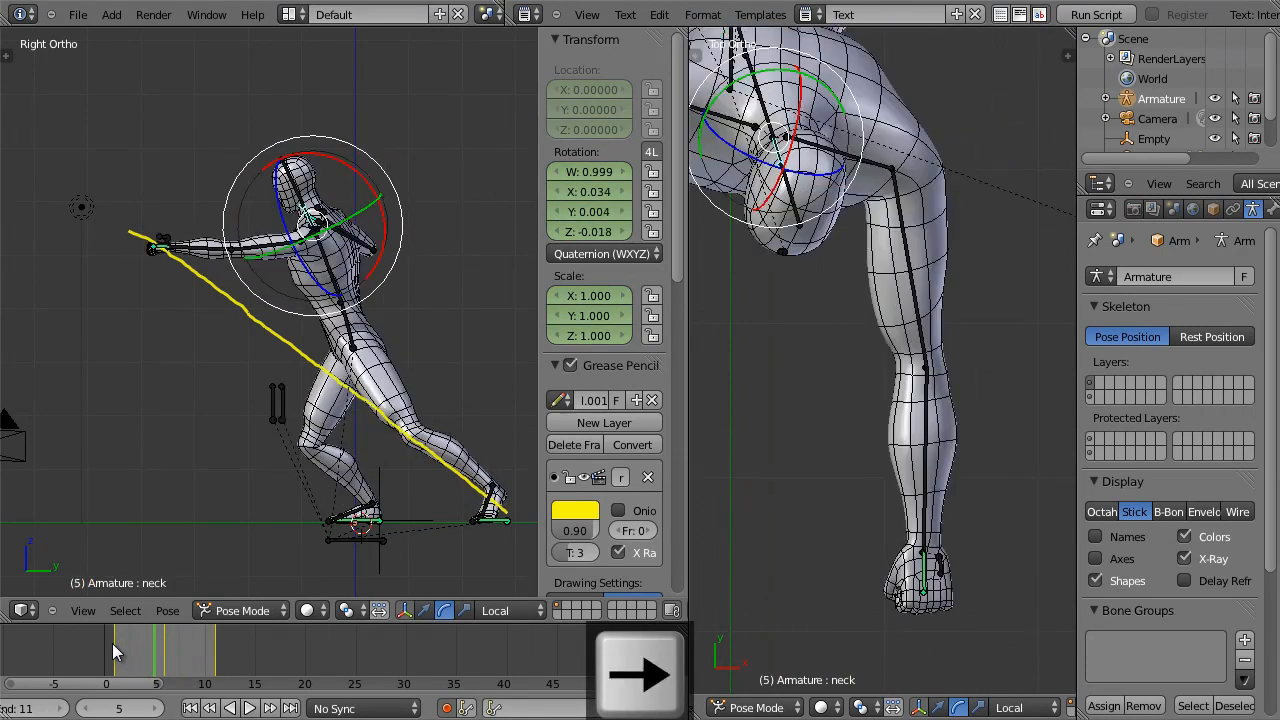
{"action": "key", "text": "Left"}
{"action": "key", "text": "Left"}
{"action": "key", "text": "Left"}
{"action": "key", "text": "Left"}
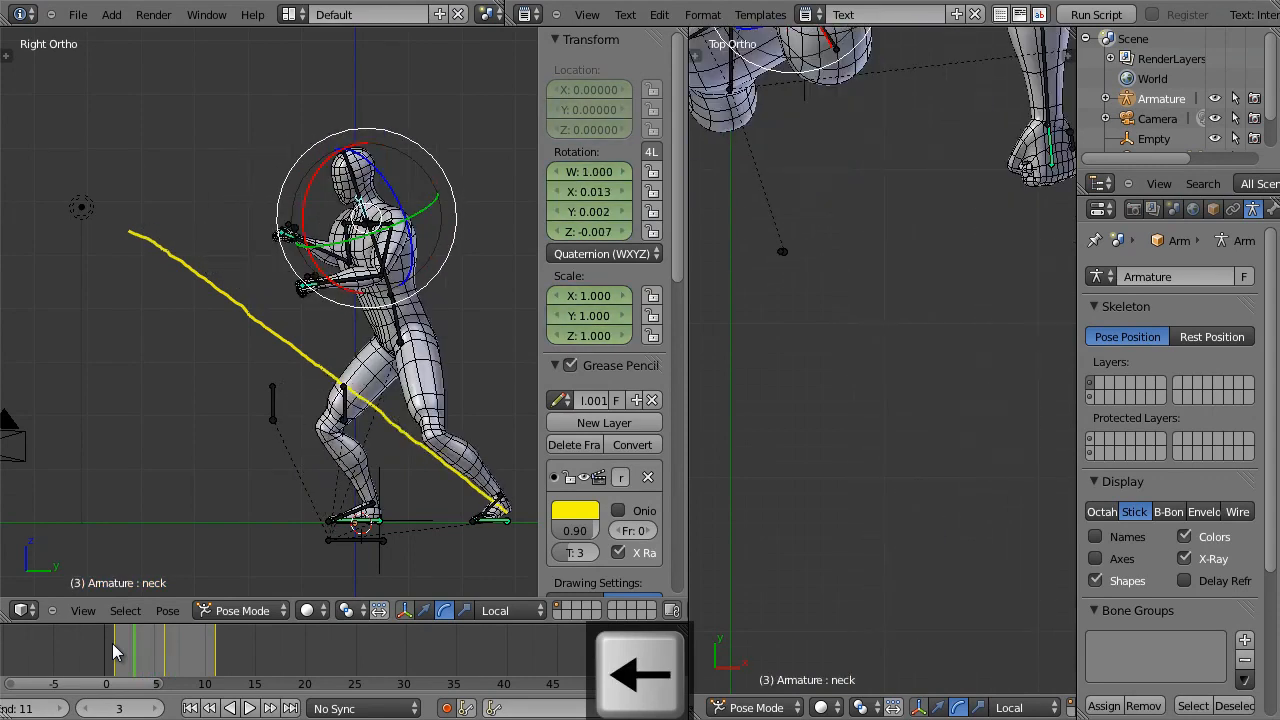
{"action": "key", "text": "Left"}
{"action": "key", "text": "Right"}
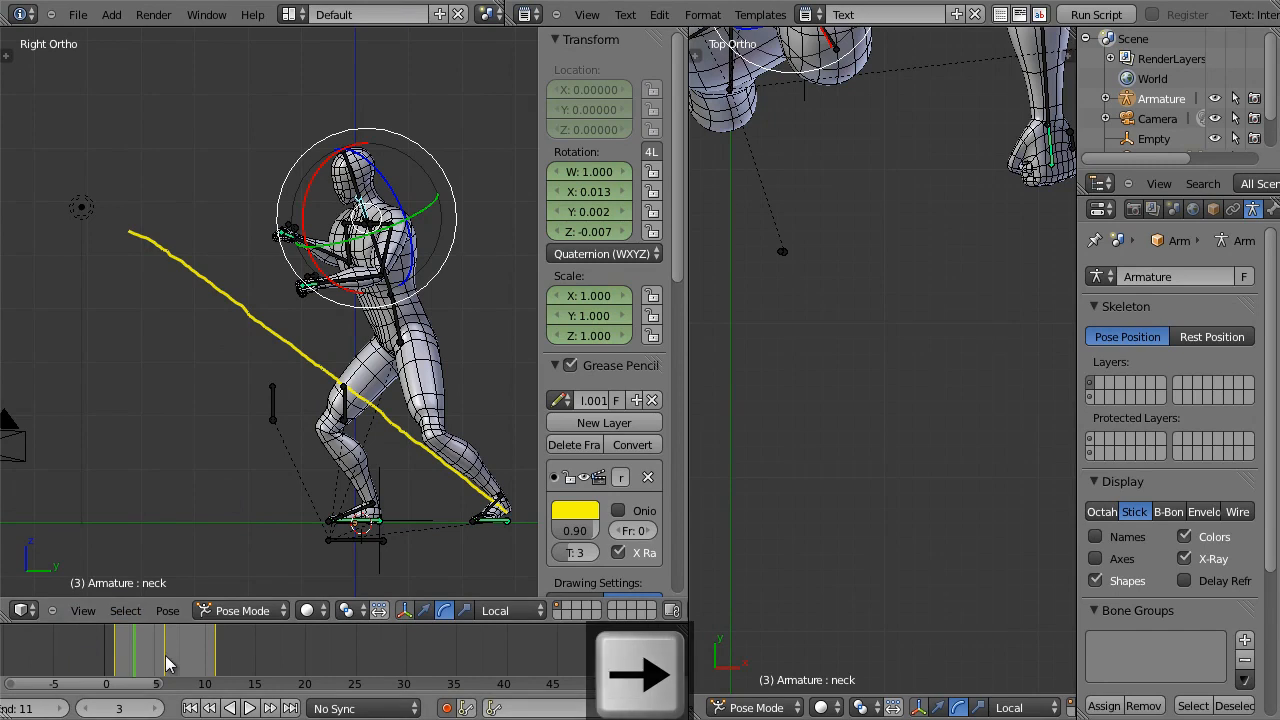
Step: Copy the full-body stance pose of all bones from frame 1 and paste it at frame 3
{"action": "left_click_drag", "start_coordinate": [137, 658], "coordinate": [115, 668]}
{"action": "key", "text": "a"}
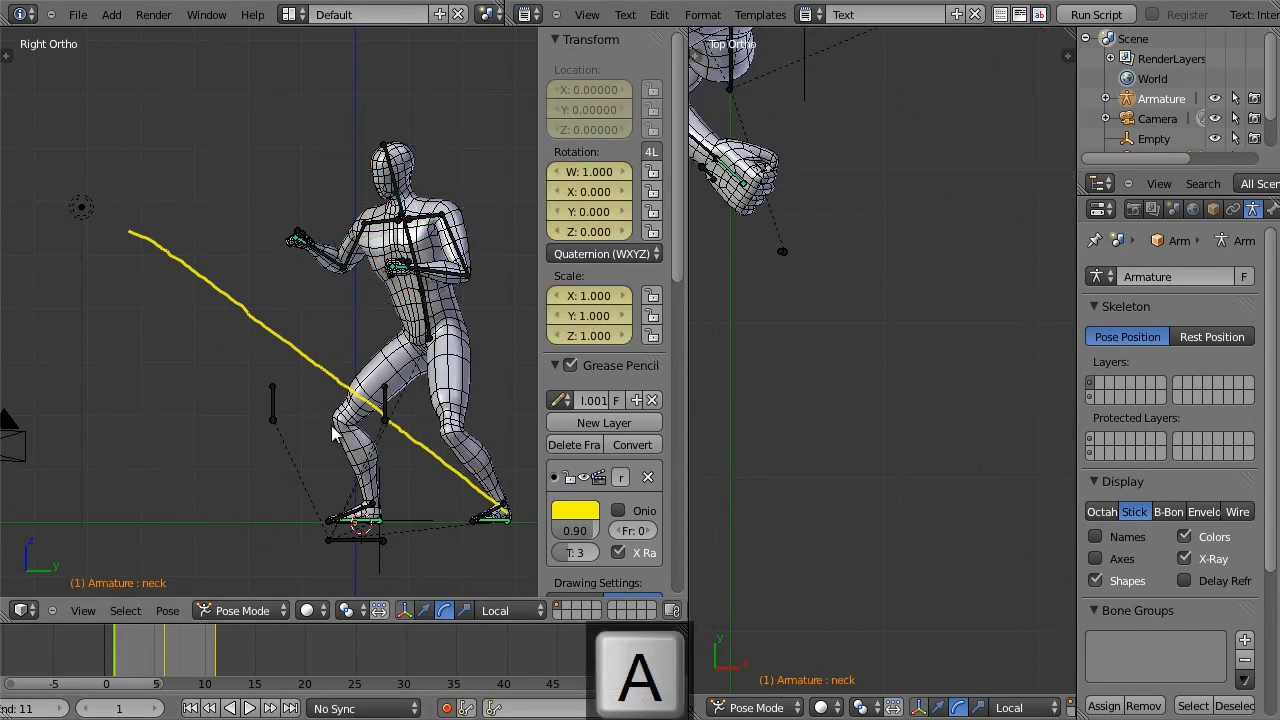
{"action": "key", "text": "a"}
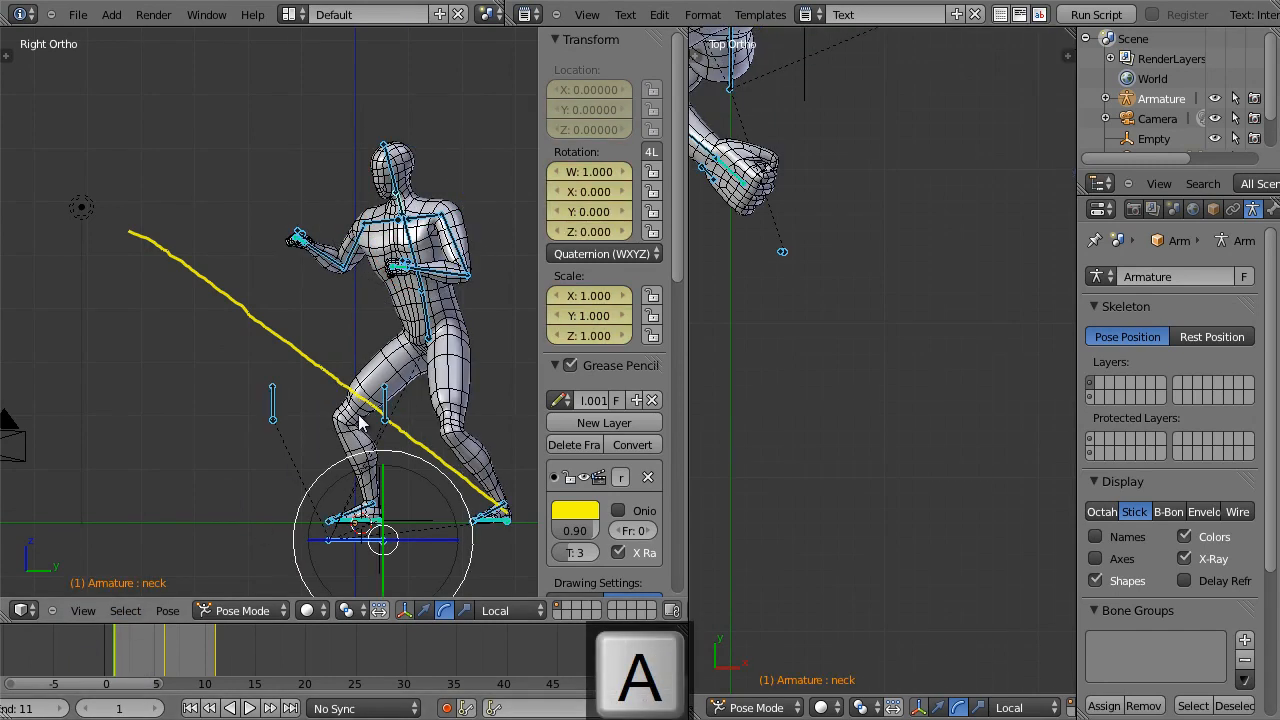
{"action": "key", "text": "ctrl+c"}
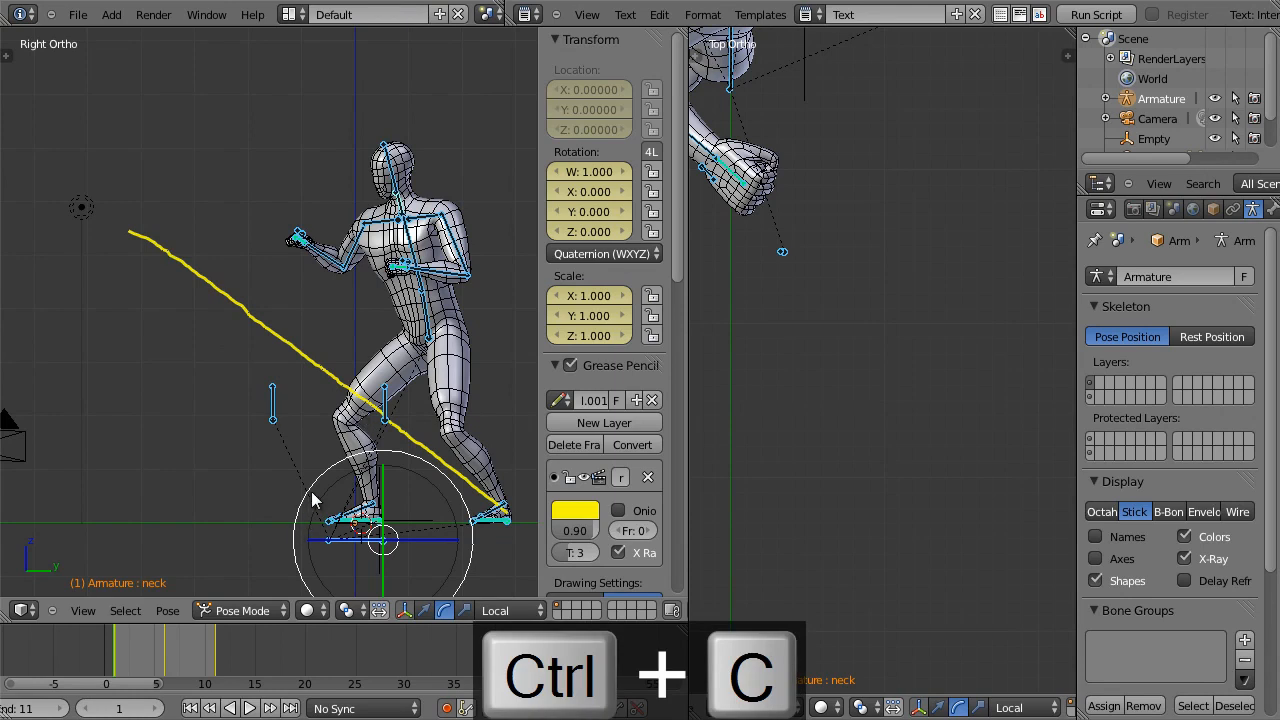
{"action": "key", "text": "Right"}
{"action": "key", "text": "Right"}
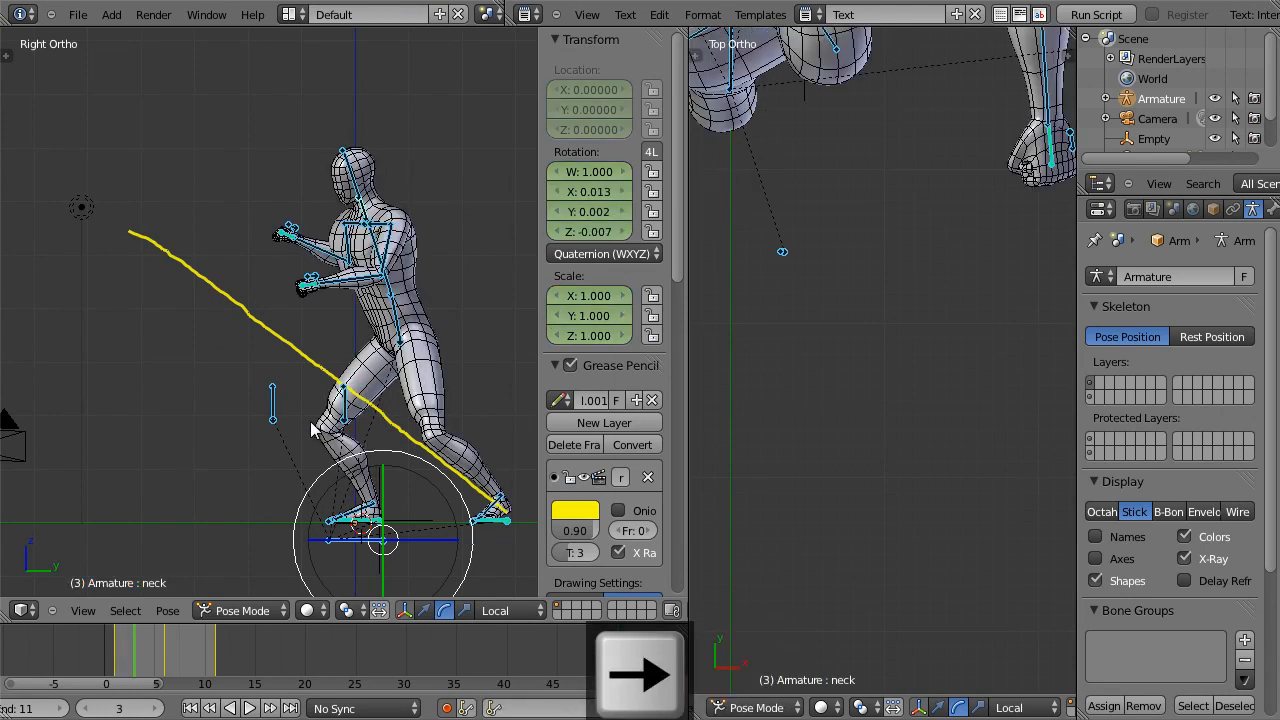
{"action": "key", "text": "ctrl+v"}
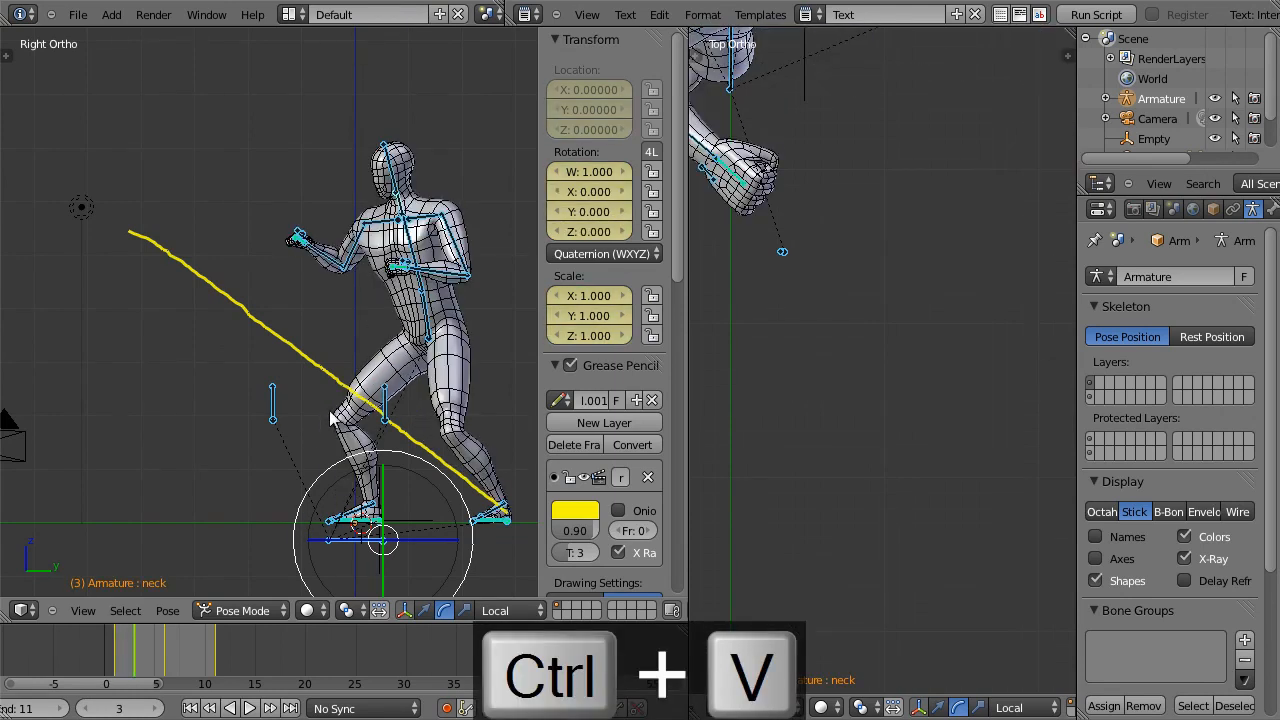
Step: Lean the hips bone back at frame 3 about its local X axis, to a rotation of about W 0.866, X 0.059
{"action": "right_click", "coordinate": [430, 320]}
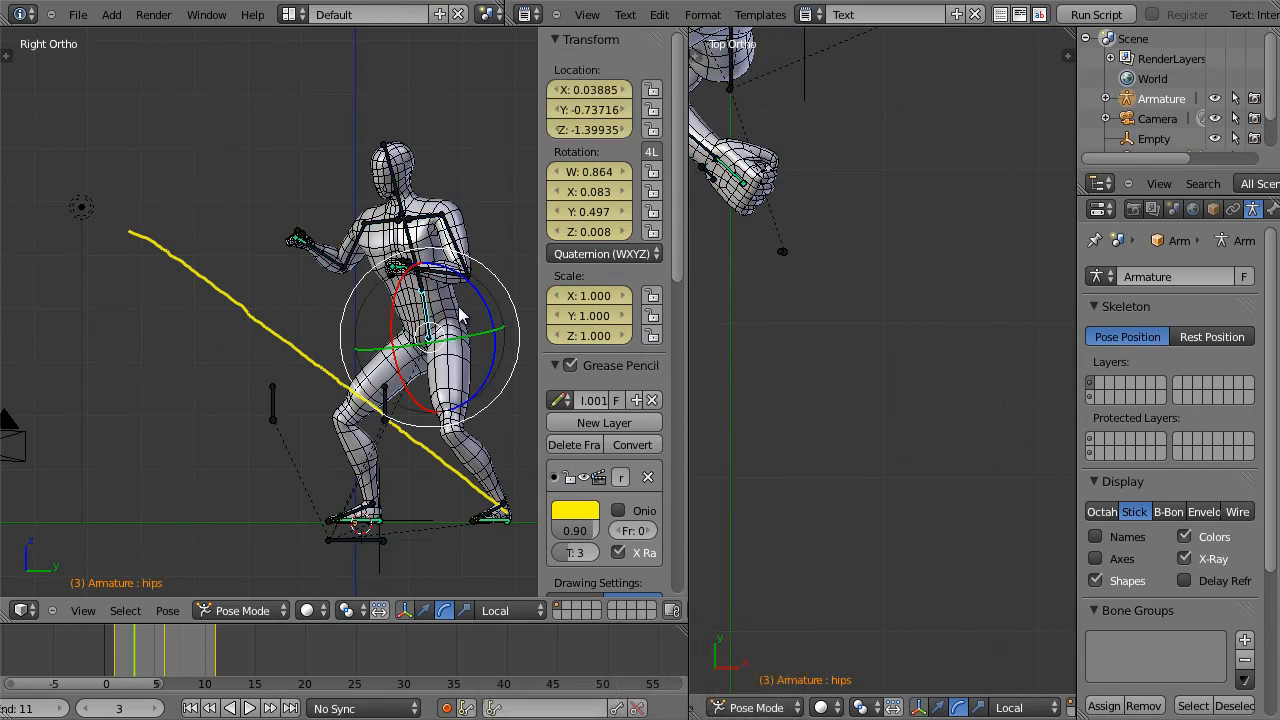
{"action": "key", "text": "KP_3"}
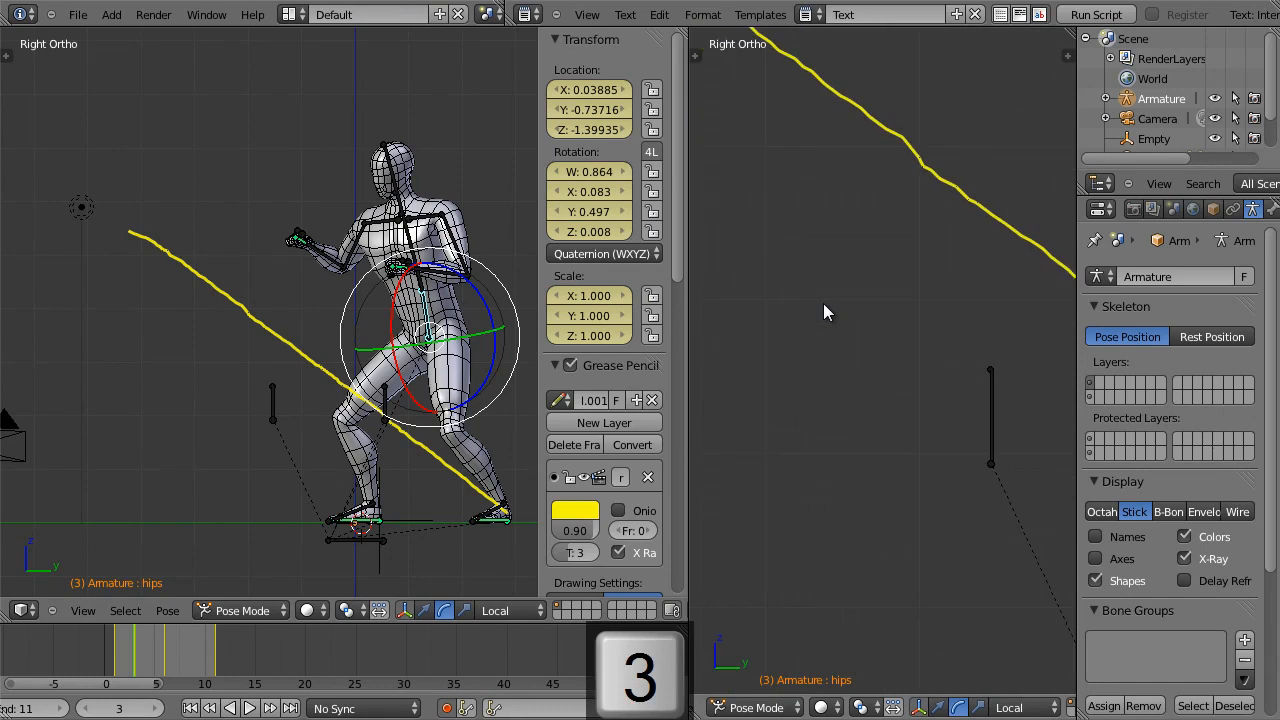
{"action": "key", "text": "KP_1"}
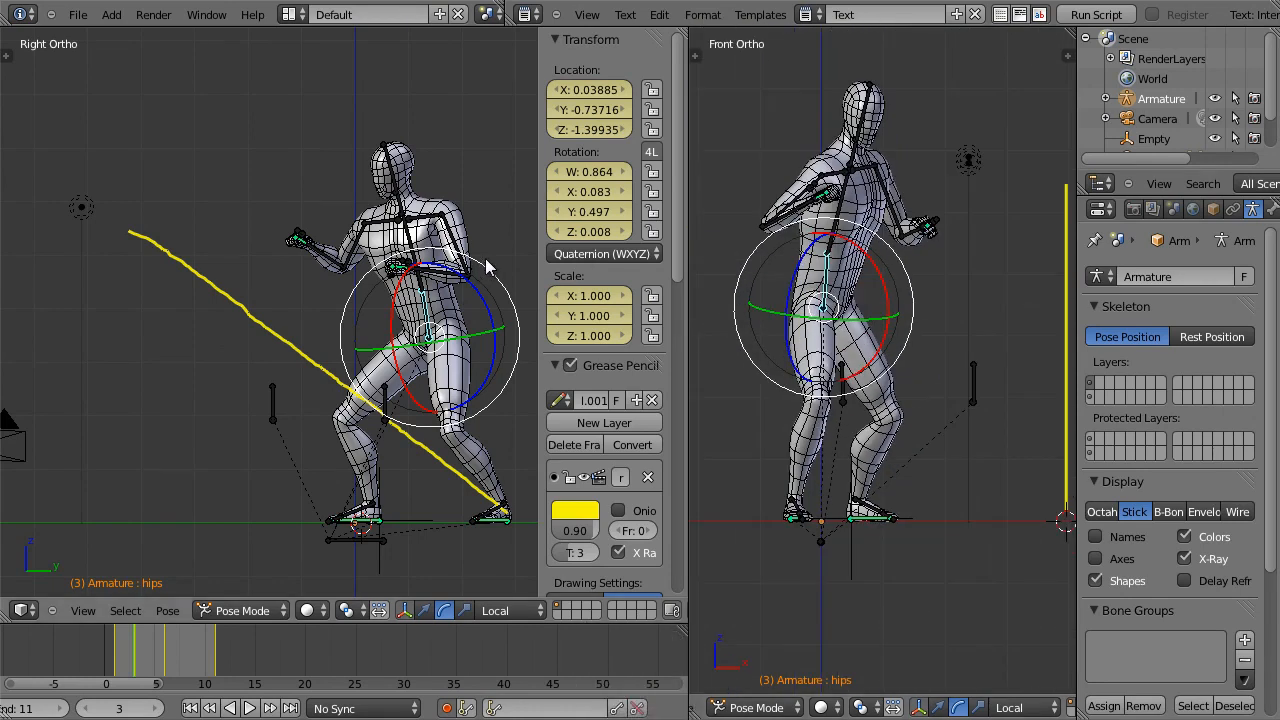
{"action": "left_click_drag", "start_coordinate": [390, 322], "coordinate": [390, 258]}
{"action": "right_click", "coordinate": [408, 232]}
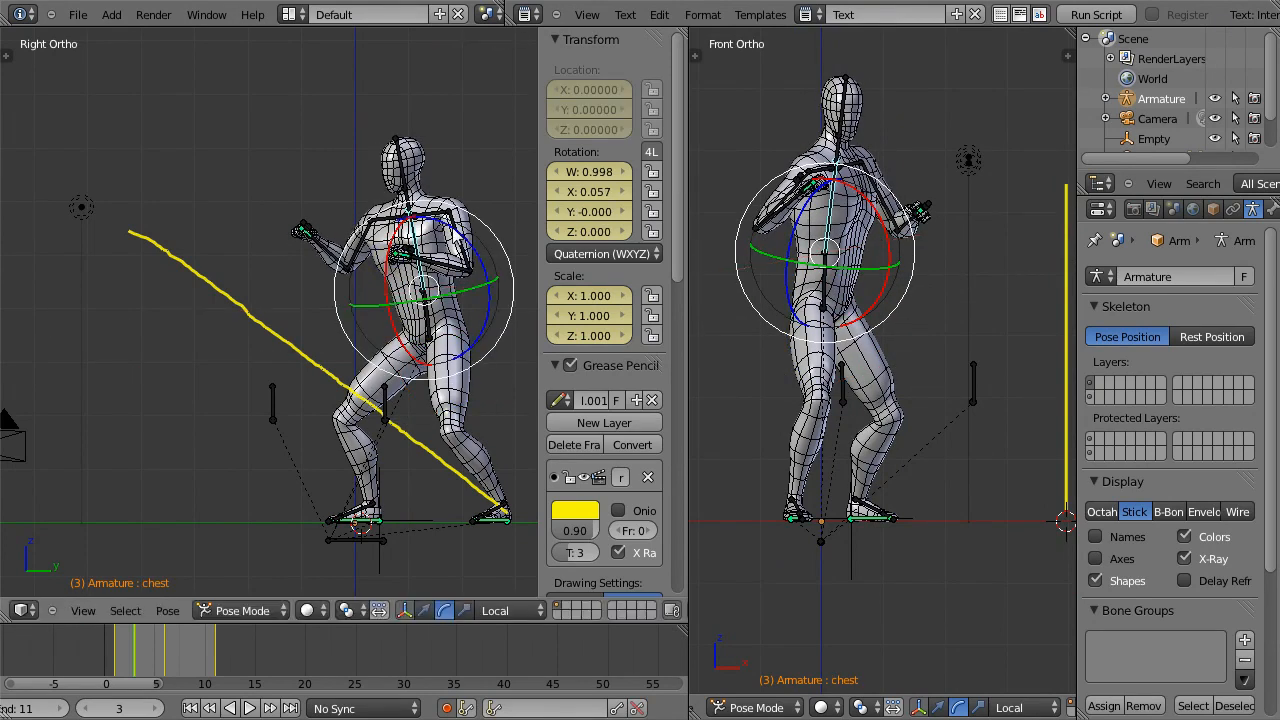
Step: Raise upperarm_L at frame 3 to about W 0.997, X 0.054, and roll hand_L to a Y rotation of about -71.4°
{"action": "right_click", "coordinate": [456, 232]}
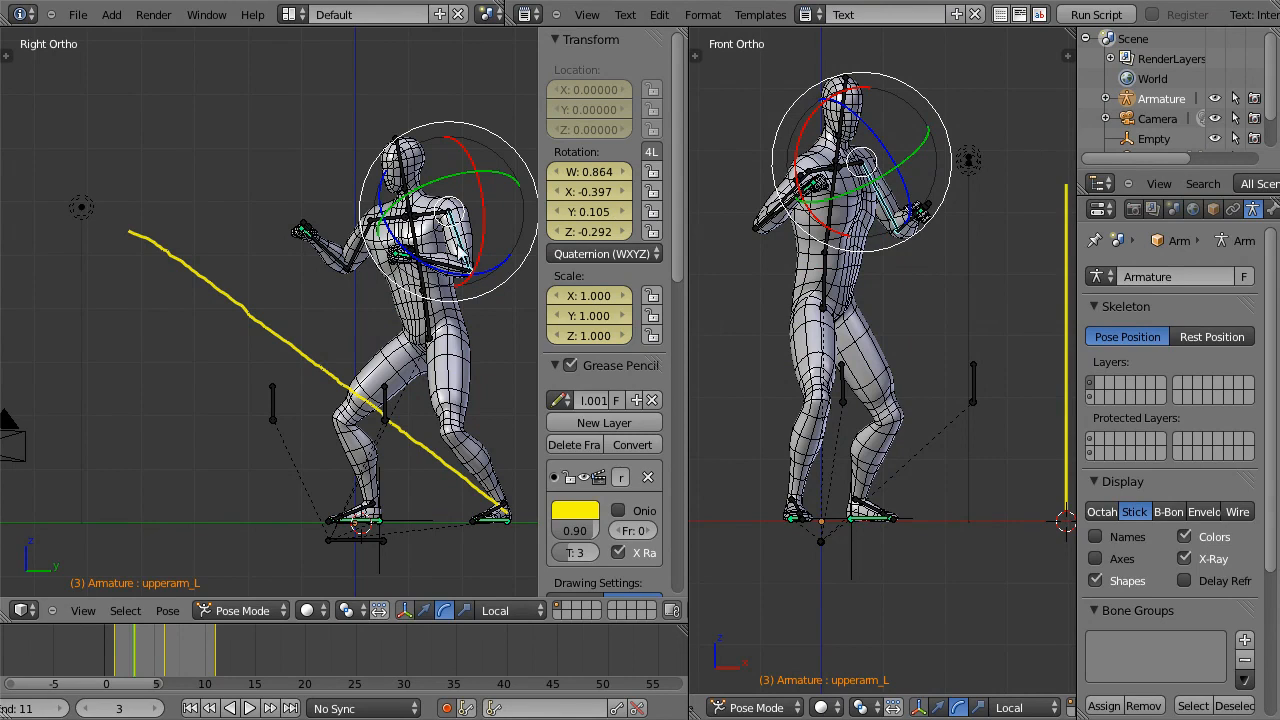
{"action": "left_click_drag", "start_coordinate": [401, 244], "coordinate": [444, 251]}
{"action": "left_click_drag", "start_coordinate": [510, 218], "coordinate": [418, 253]}
{"action": "left_click", "coordinate": [420, 248]}
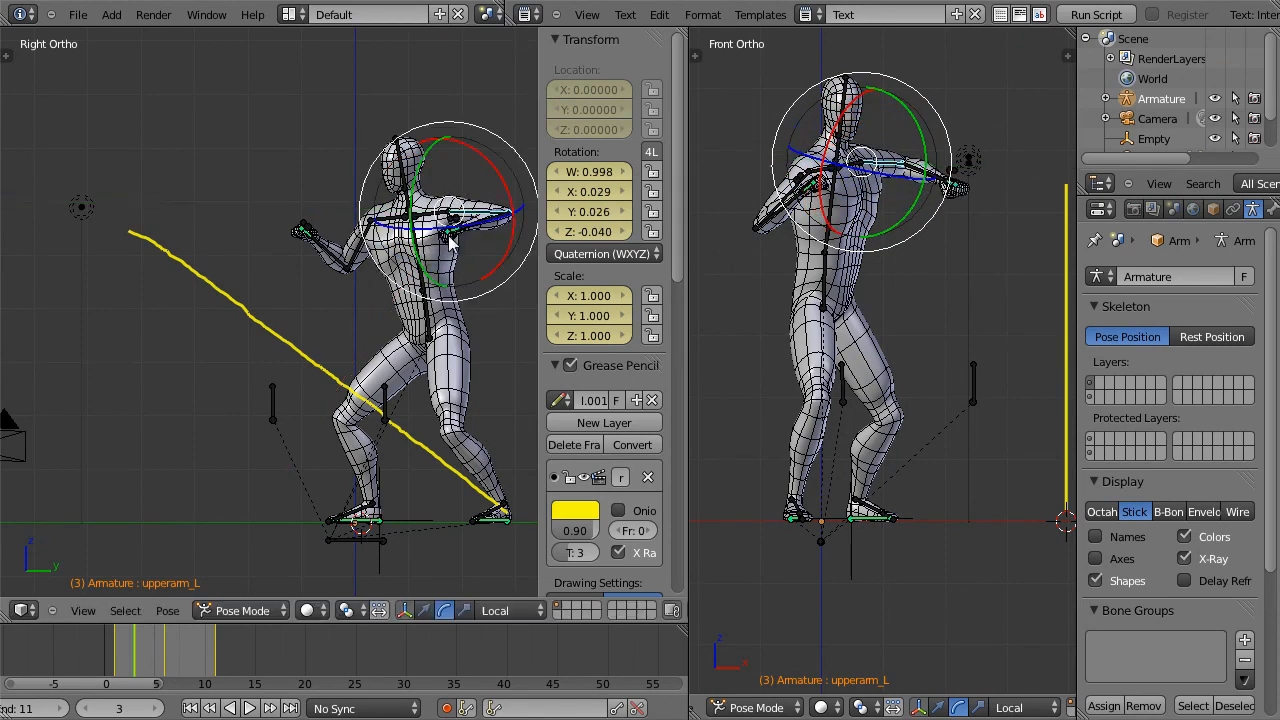
{"action": "left_click_drag", "start_coordinate": [511, 204], "coordinate": [455, 243]}
{"action": "right_click", "coordinate": [453, 228]}
{"action": "left_click_drag", "start_coordinate": [503, 203], "coordinate": [507, 266]}
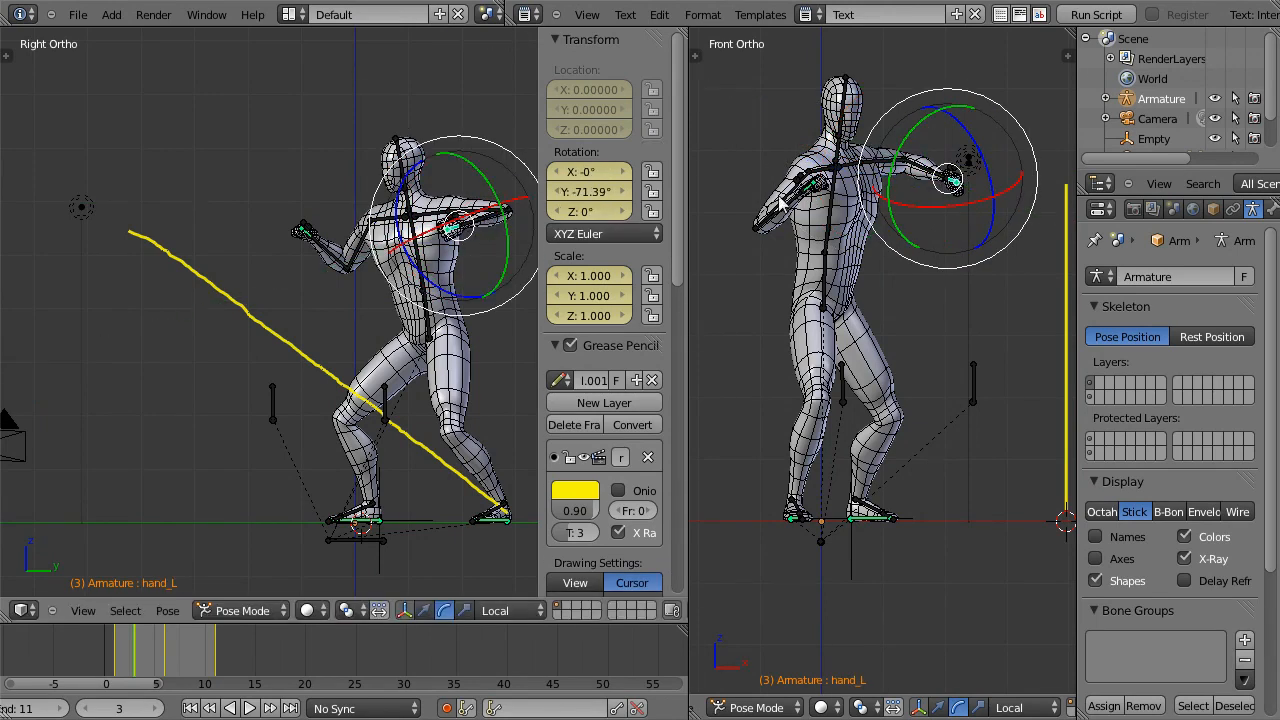
Step: Lower upperarm_L to about W 0.977, X -0.209, and bend lowerarm_L to an X rotation of about 130.2°
{"action": "right_click", "coordinate": [899, 168]}
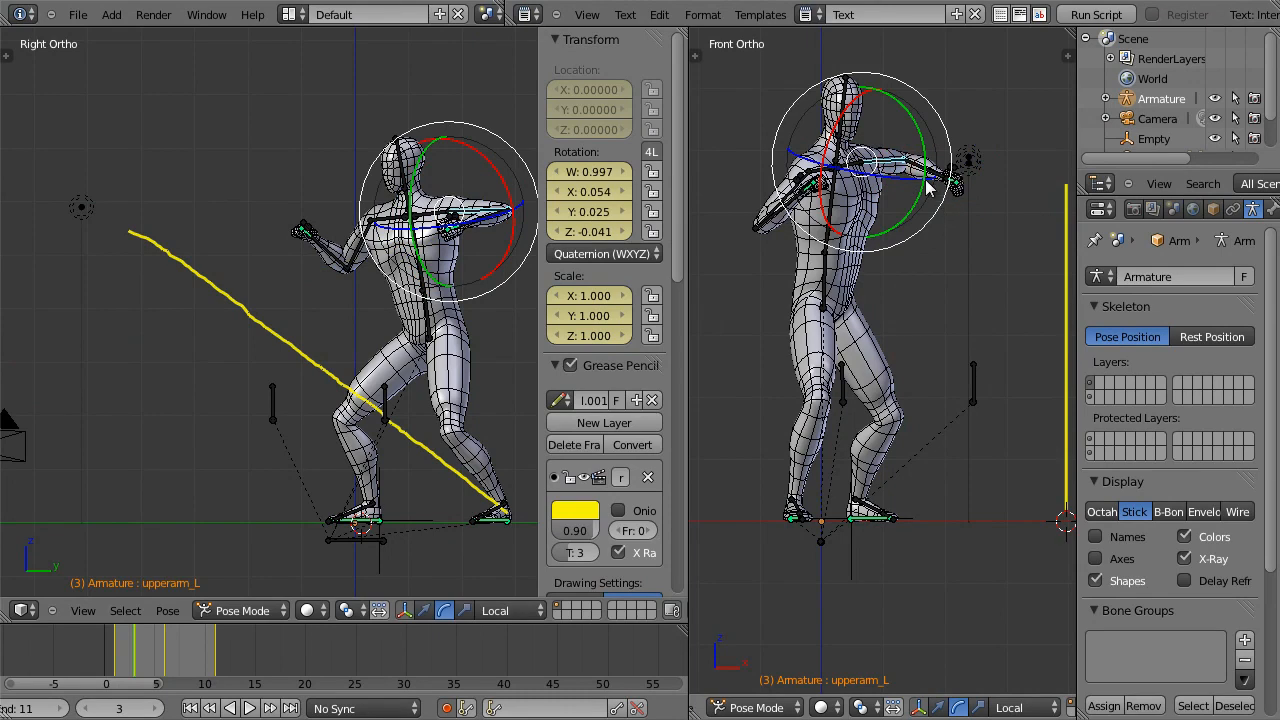
{"action": "left_click_drag", "start_coordinate": [833, 233], "coordinate": [819, 200]}
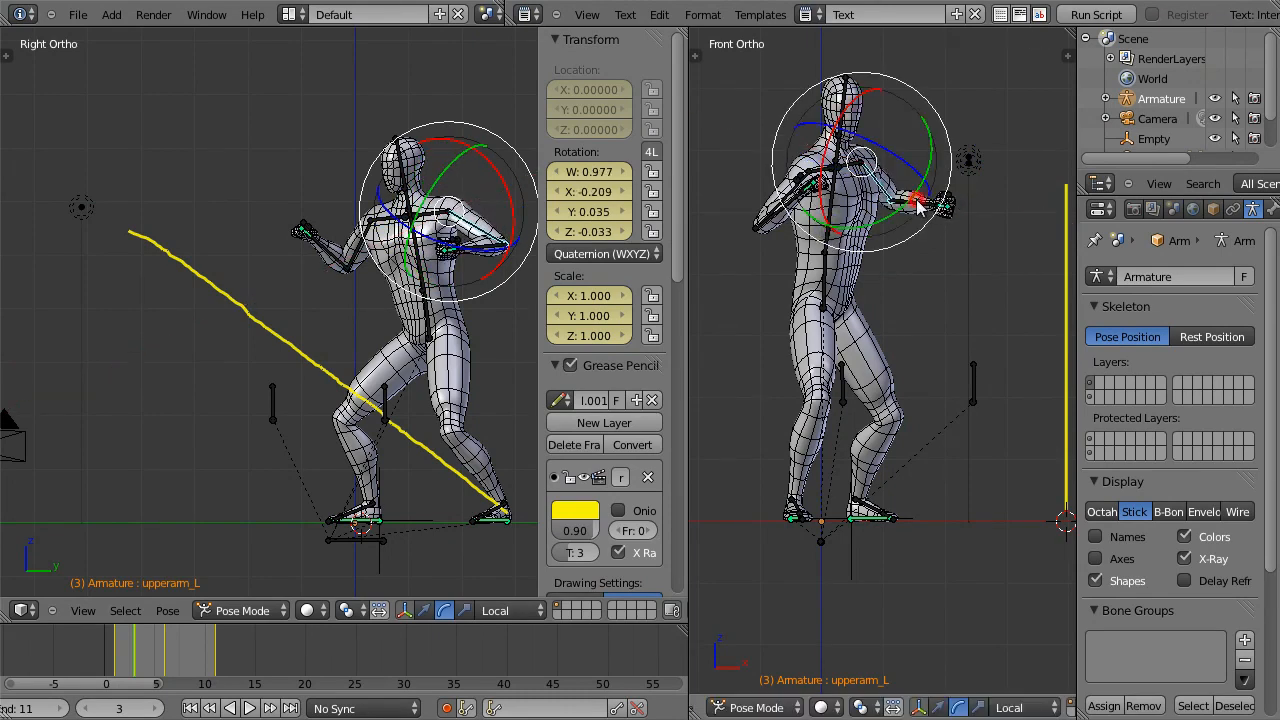
{"action": "right_click", "coordinate": [918, 205]}
{"action": "left_click_drag", "start_coordinate": [932, 205], "coordinate": [797, 215]}
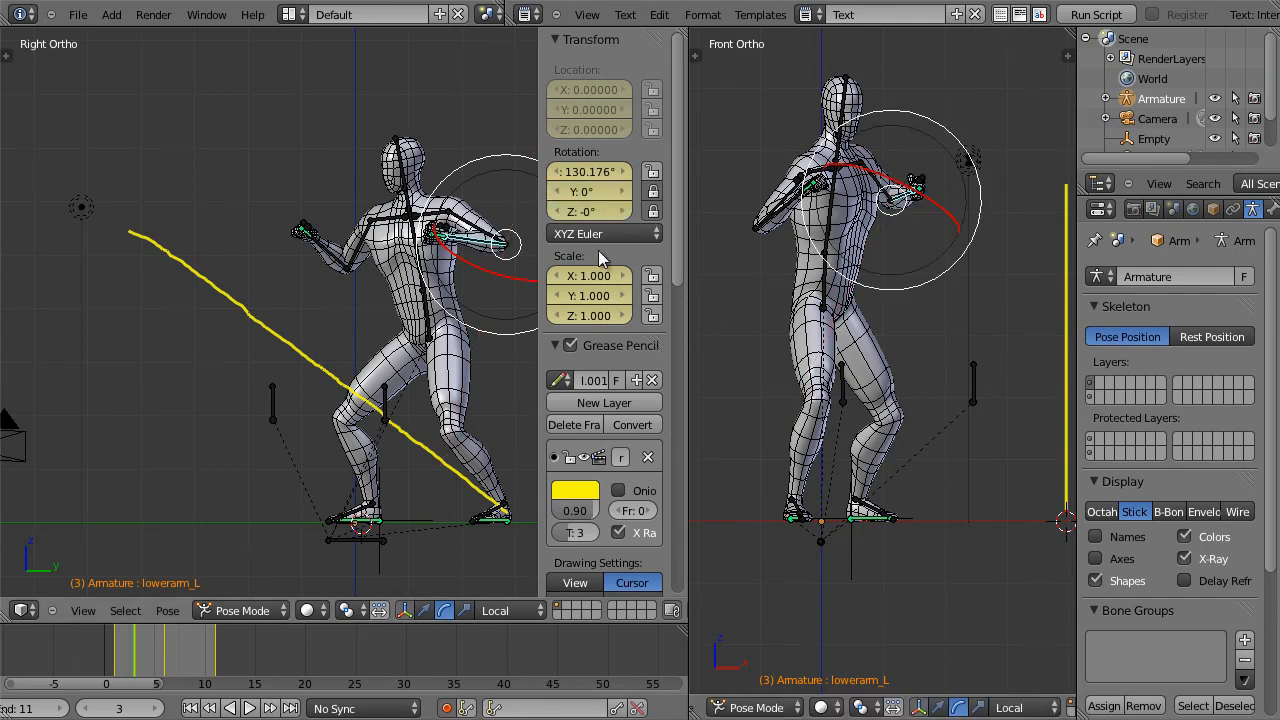
Step: Rotate upperarm_R slightly in the front view at frame 1 to about W 0.873, X -0.285, Y 0.350, Z -0.186
{"action": "left_click_drag", "start_coordinate": [130, 650], "coordinate": [112, 658]}
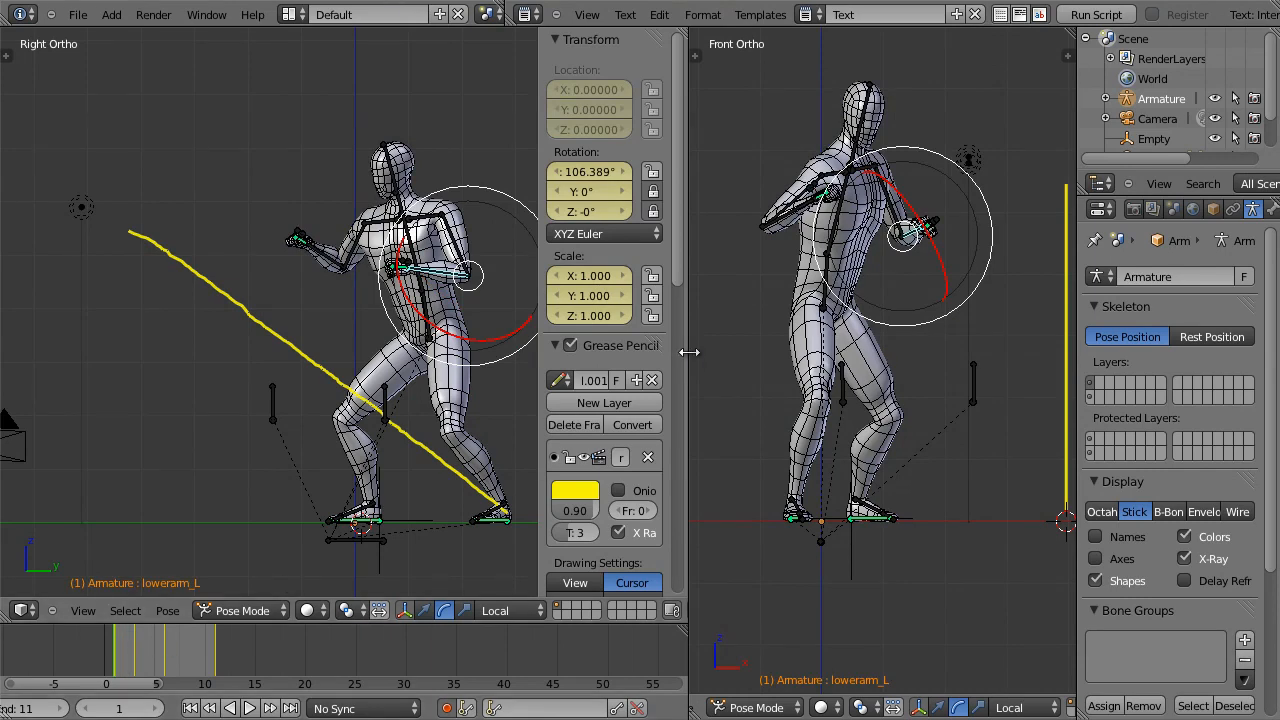
{"action": "right_click", "coordinate": [792, 196]}
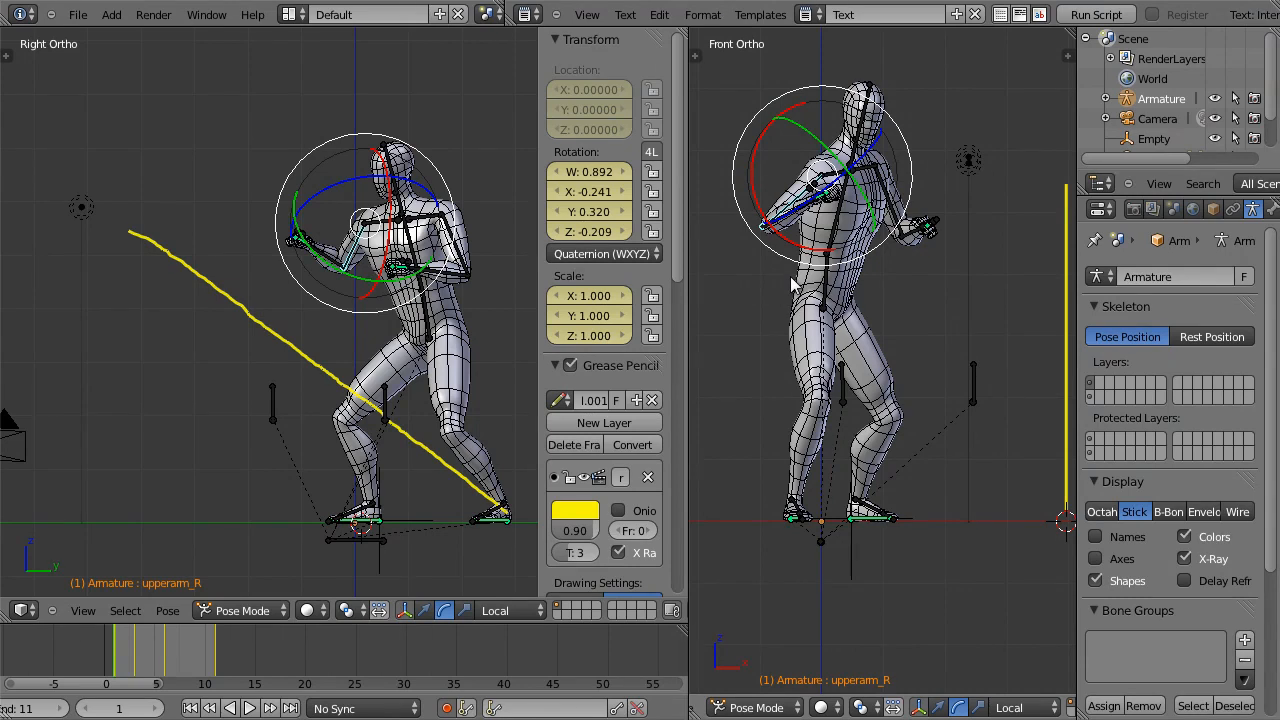
{"action": "key", "text": "r"}
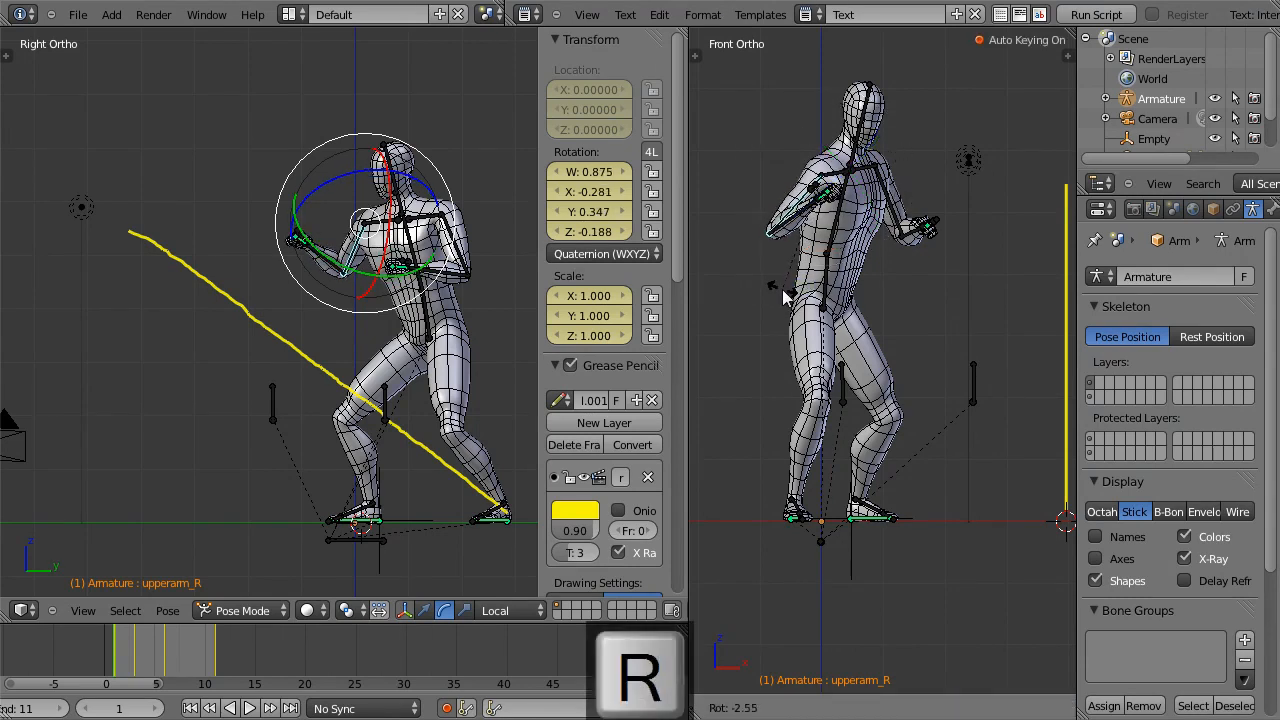
{"action": "left_click", "coordinate": [784, 289]}
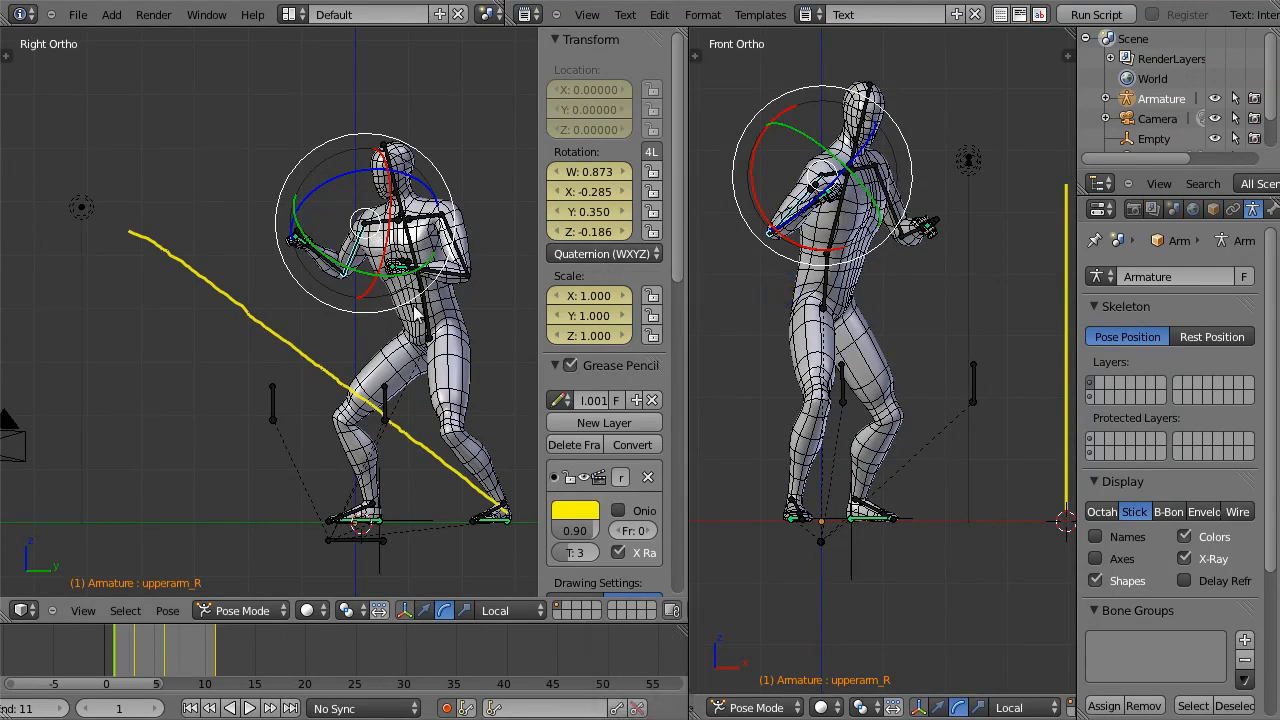
Step: Shift the hips bone backward at frame 3 to about Z -1.455 and rotate it to about W 0.866, X 0.055
{"action": "left_click", "coordinate": [138, 642]}
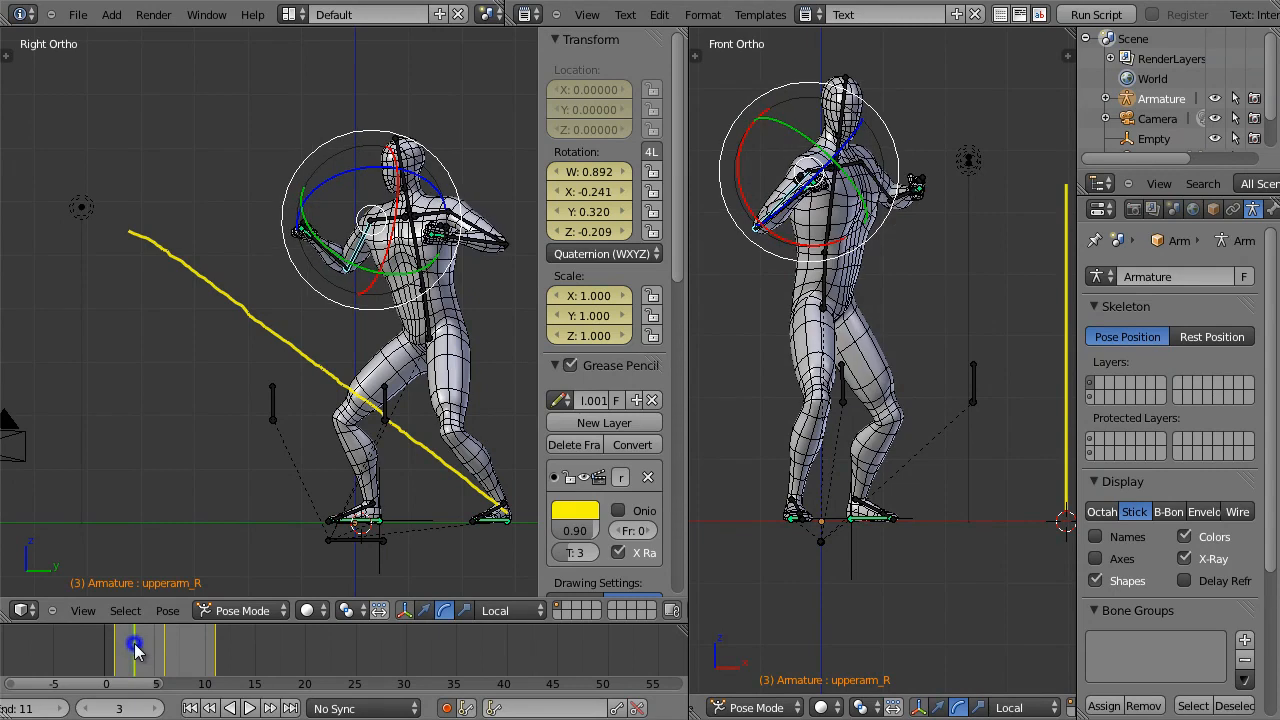
{"action": "right_click", "coordinate": [479, 247]}
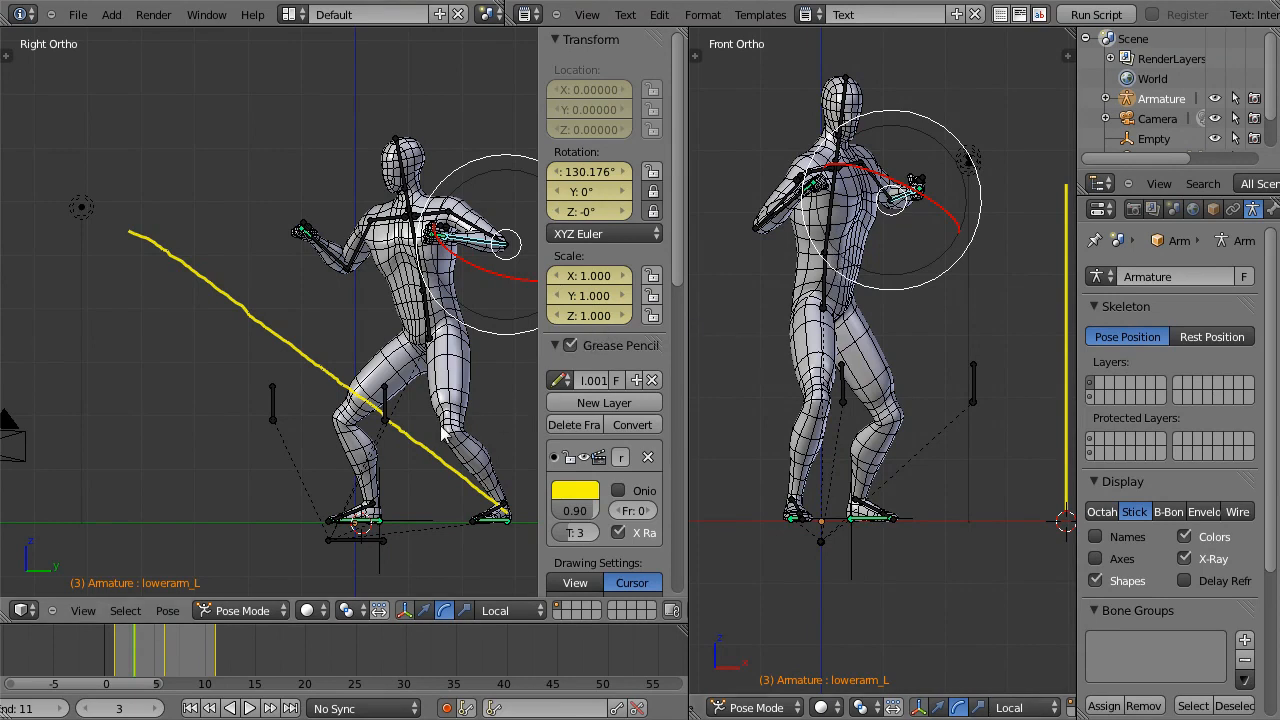
{"action": "mouse_move", "coordinate": [132, 651]}
{"action": "left_mouse_down"}
{"action": "mouse_move", "coordinate": [115, 650]}
{"action": "mouse_move", "coordinate": [134, 647]}
{"action": "left_mouse_up"}
{"action": "right_click", "coordinate": [436, 338]}
{"action": "key", "text": "g"}
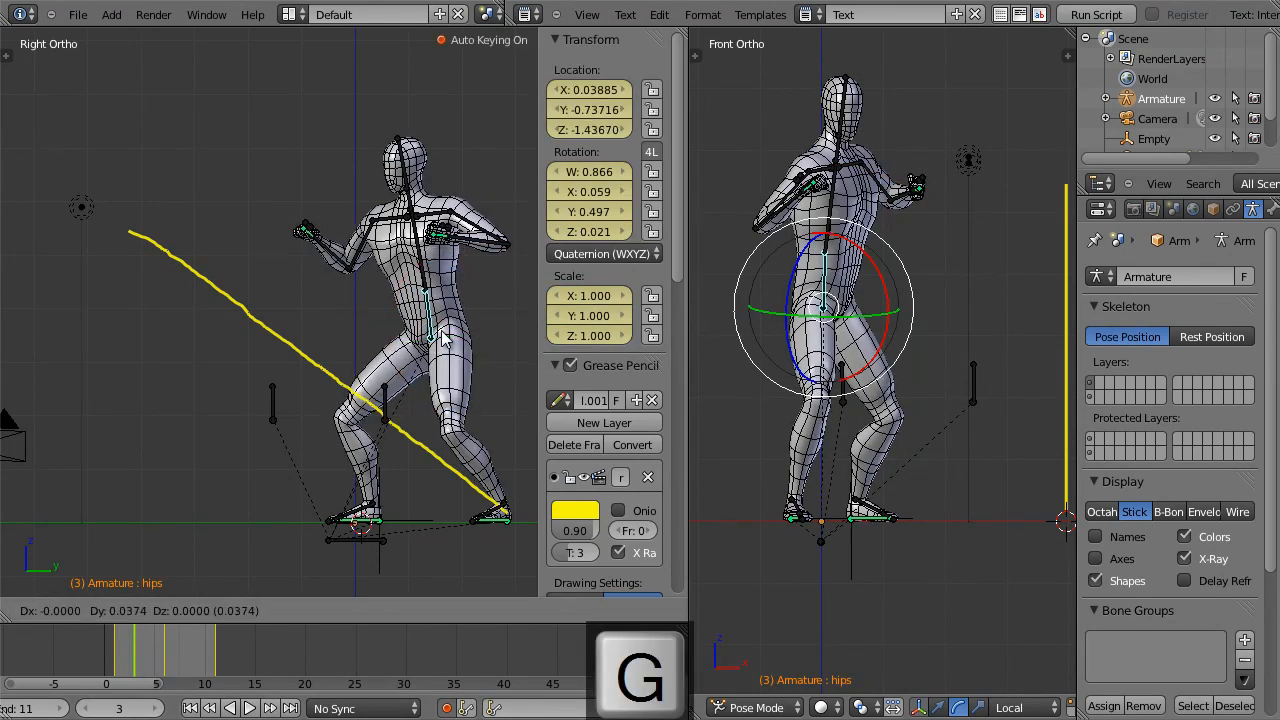
{"action": "left_click", "coordinate": [444, 370]}
{"action": "key", "text": "g"}
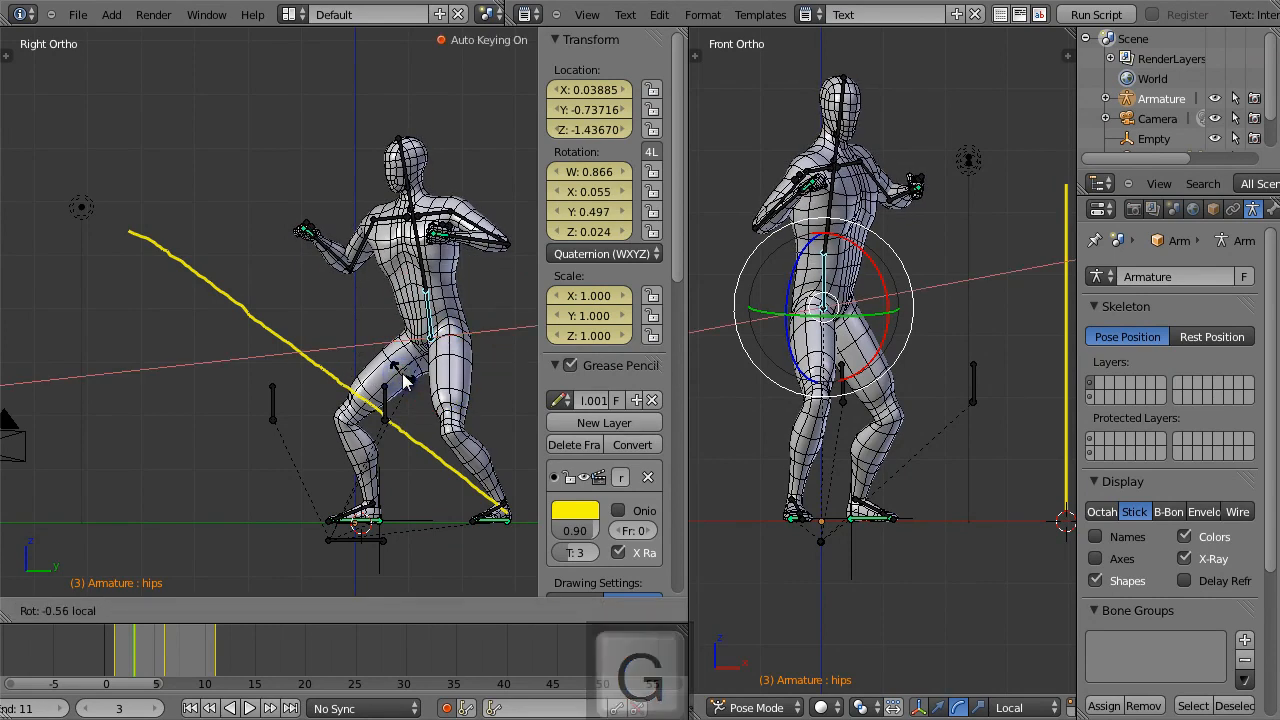
{"action": "left_click", "coordinate": [447, 362]}
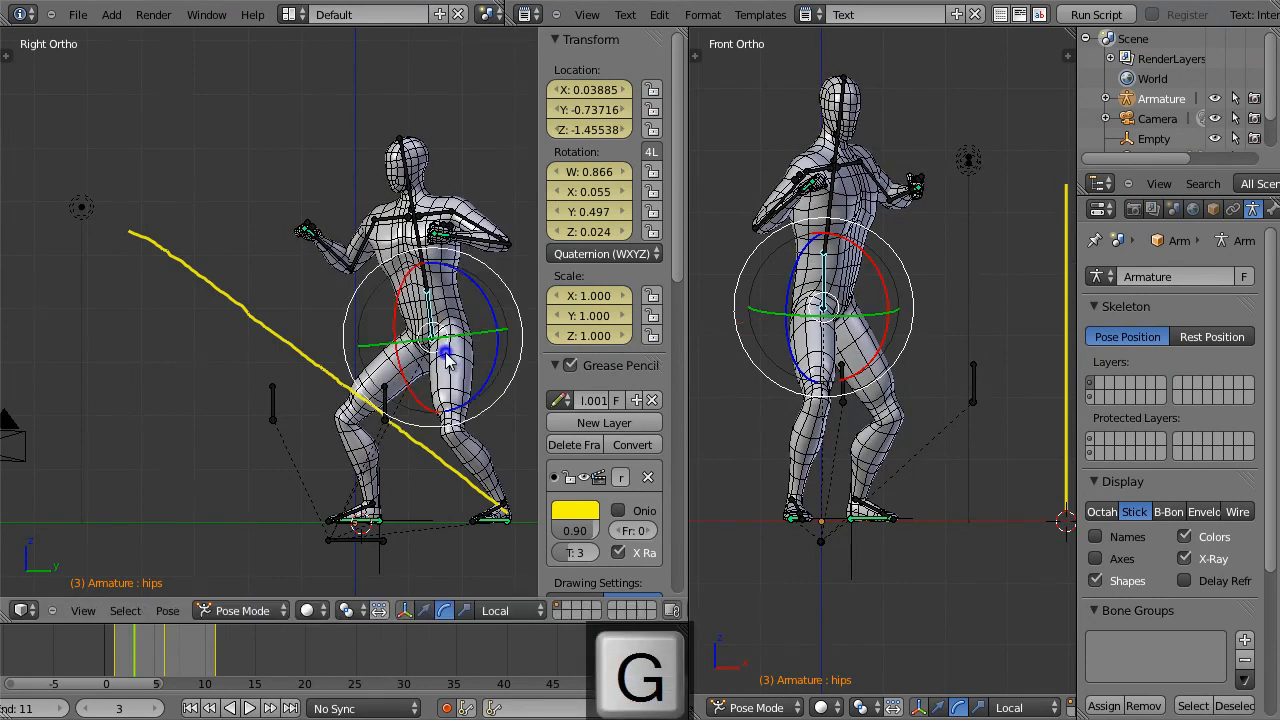
Step: Scrub from frame 1 to frame 11 to review the whole punch motion
{"action": "left_click", "coordinate": [113, 635]}
{"action": "left_click_drag", "start_coordinate": [113, 635], "coordinate": [213, 652]}
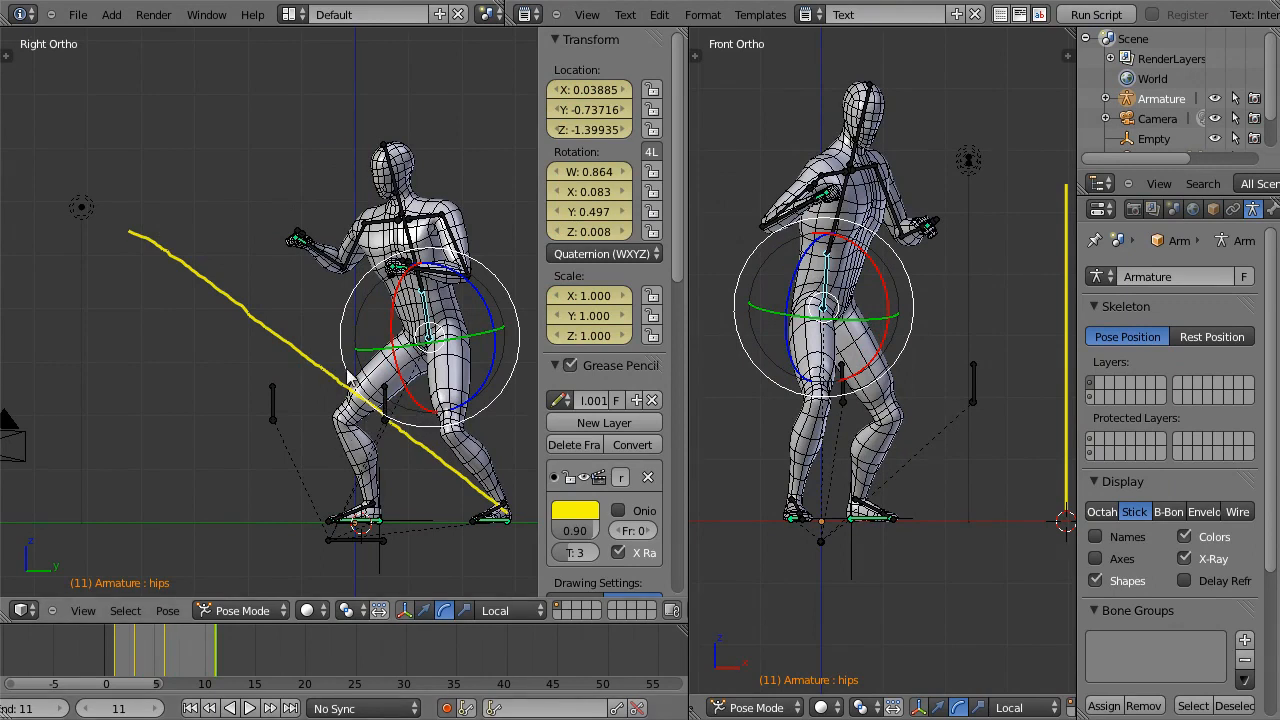
{"action": "key", "text": "KP_Divide"}
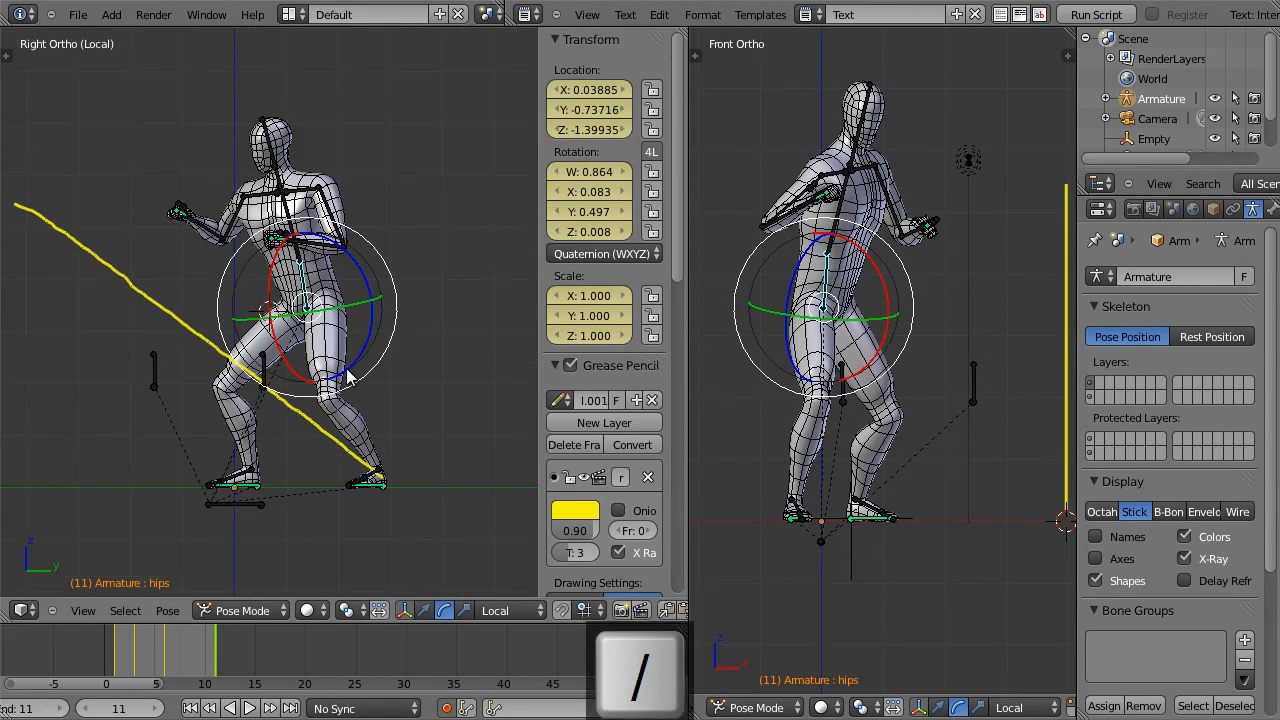
{"action": "key", "text": "KP_Divide"}
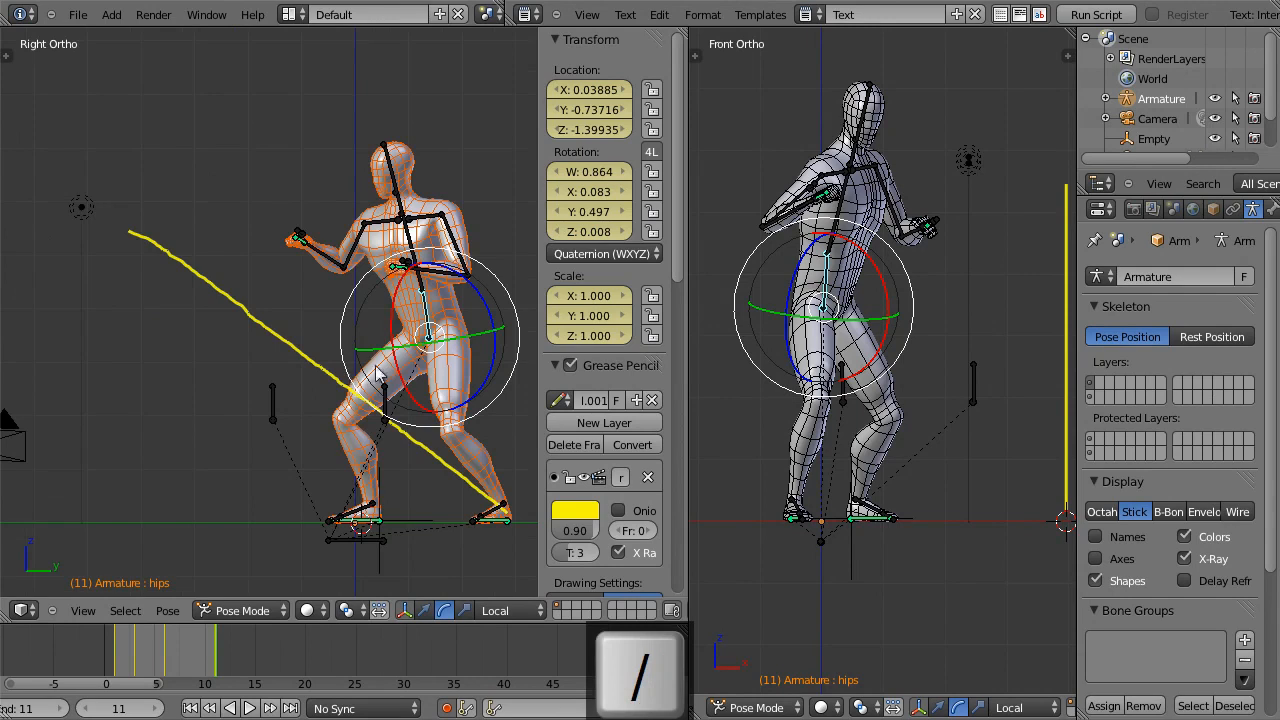
Step: Isolate the hero mesh in the side view without the manipulator and play the punch animation, then return to the full scene
{"action": "right_click", "coordinate": [459, 366]}
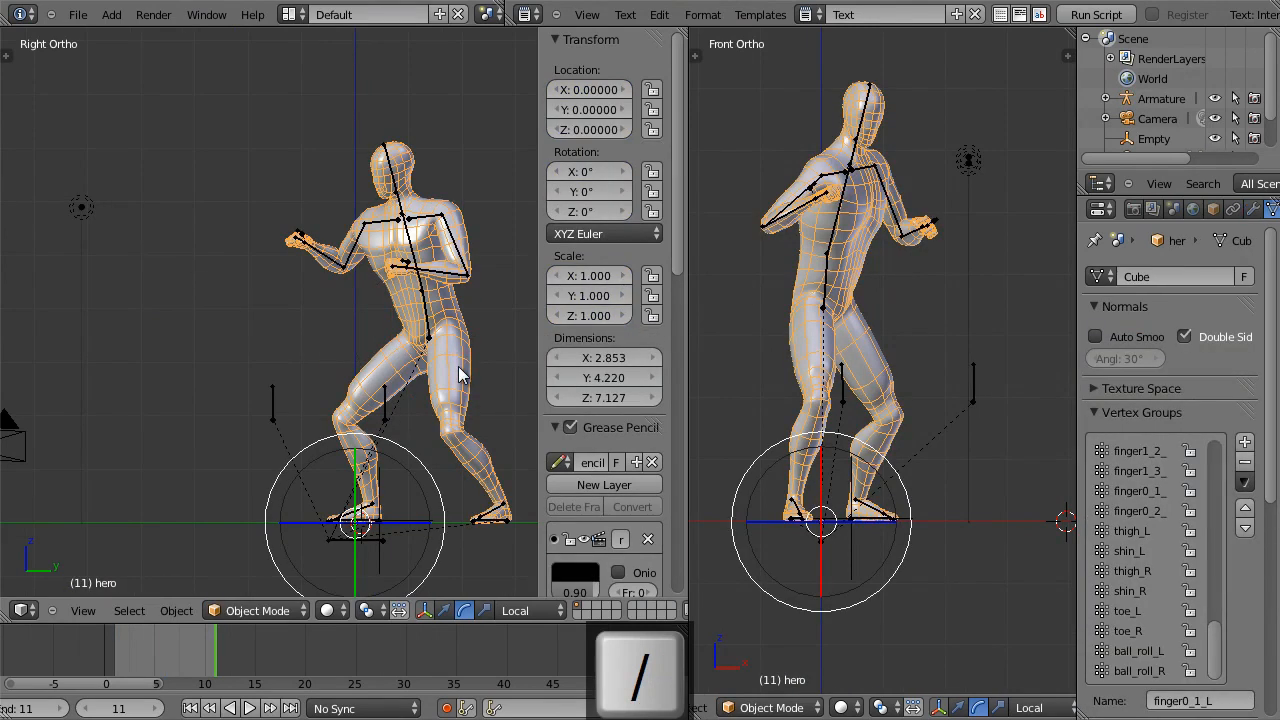
{"action": "key", "text": "KP_Divide"}
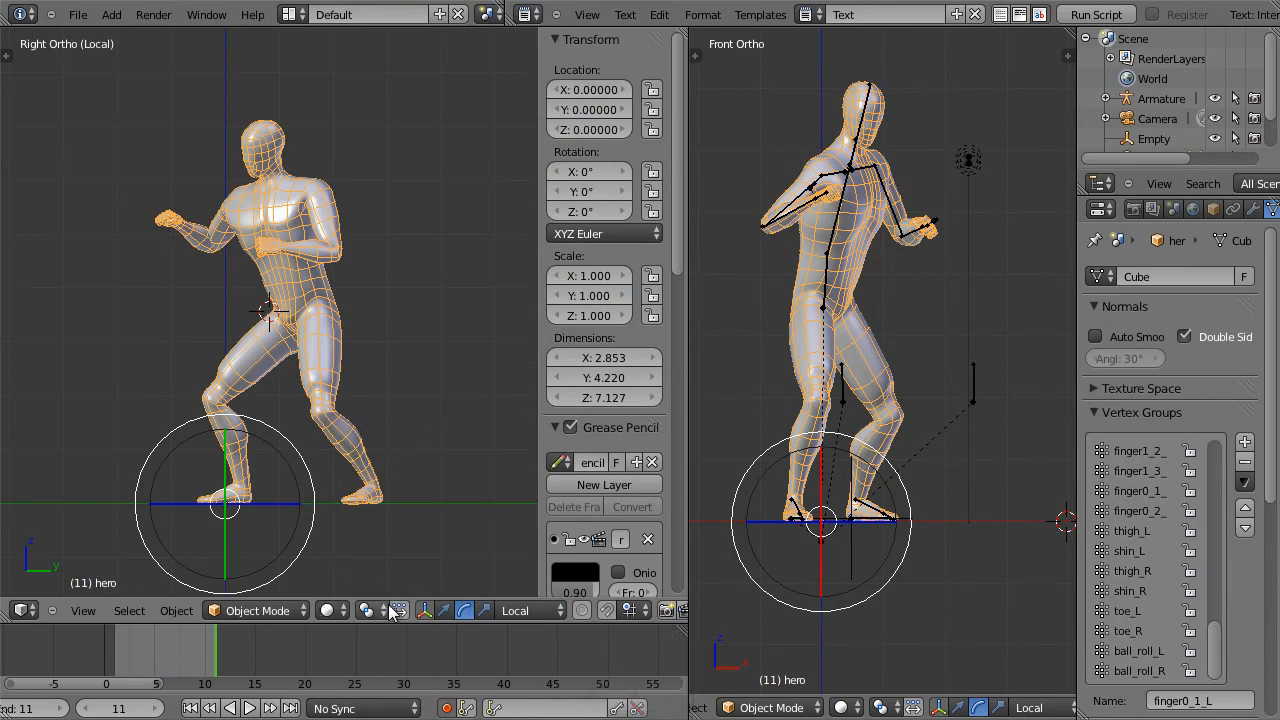
{"action": "left_click", "coordinate": [425, 610]}
{"action": "key", "text": "a"}
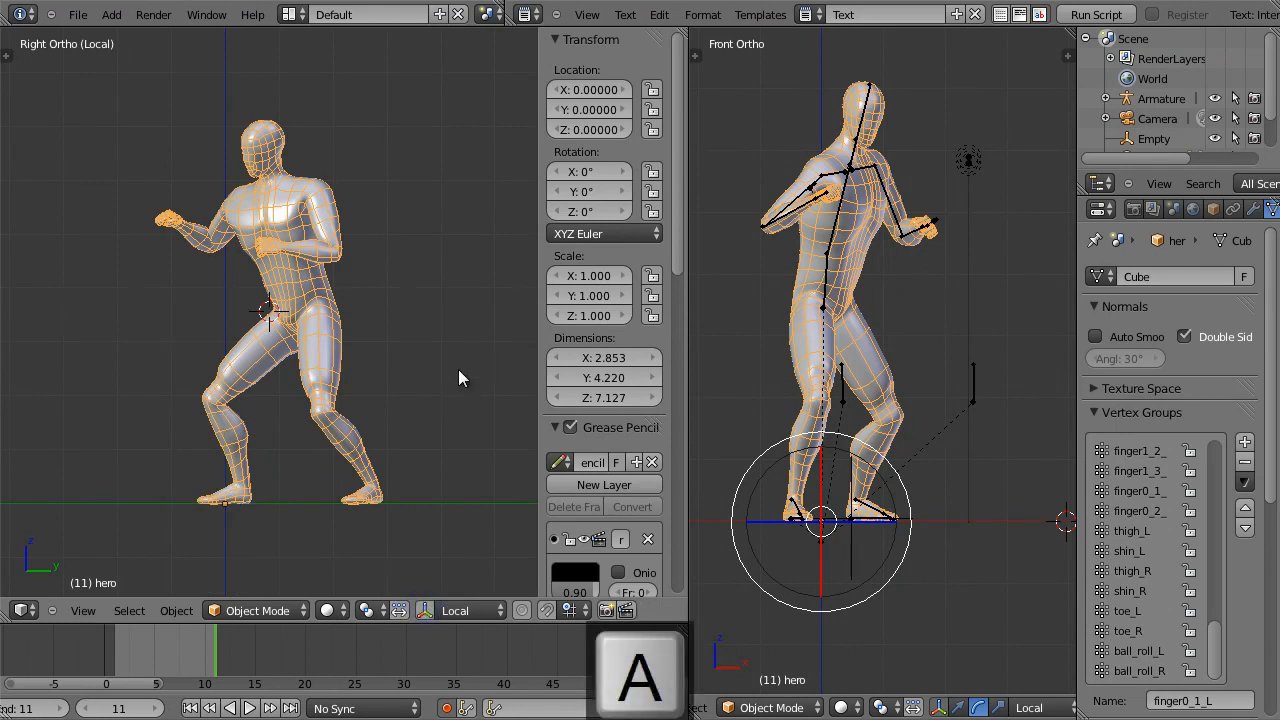
{"action": "key", "text": "alt+a"}
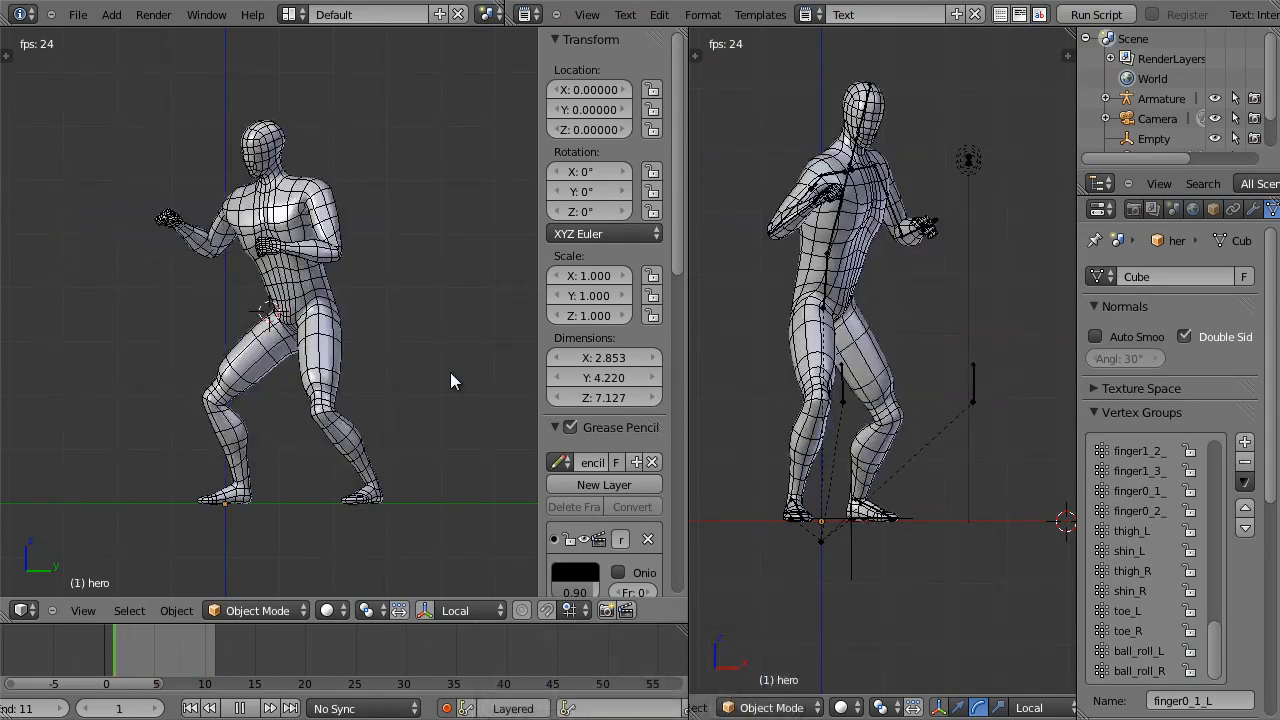
{"action": "key", "text": "Escape"}
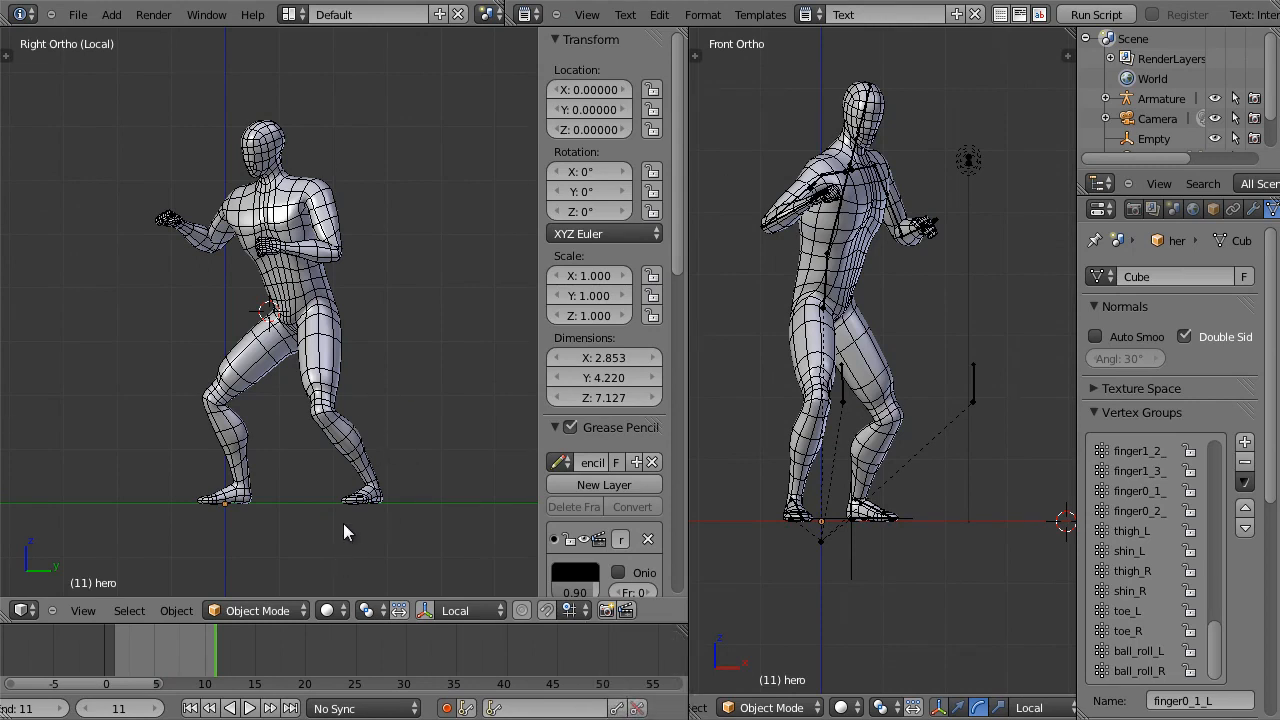
{"action": "key", "text": "KP_Divide"}
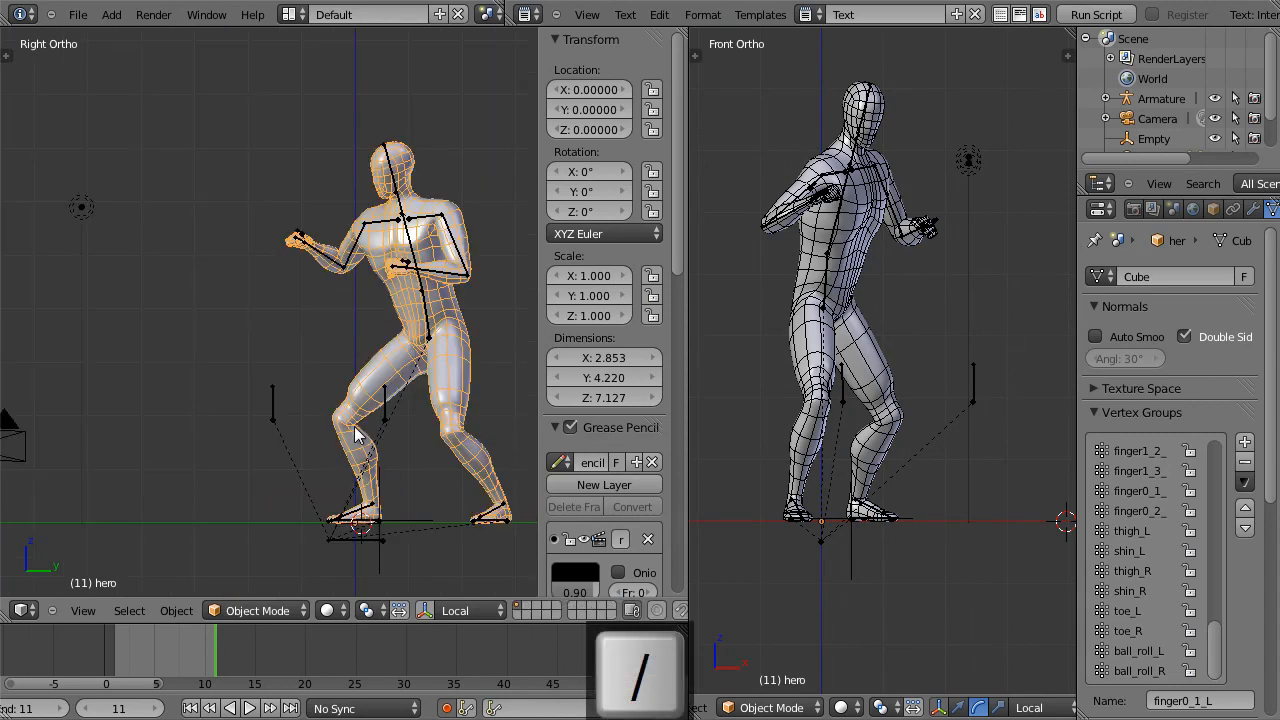
Step: Reselect the armature and step through frames 1 to 6 to check the timing from the wind-up to the punch
{"action": "middle_click_drag", "start_coordinate": [414, 433], "coordinate": [317, 414], "text": "shift"}
{"action": "right_click", "coordinate": [332, 296]}
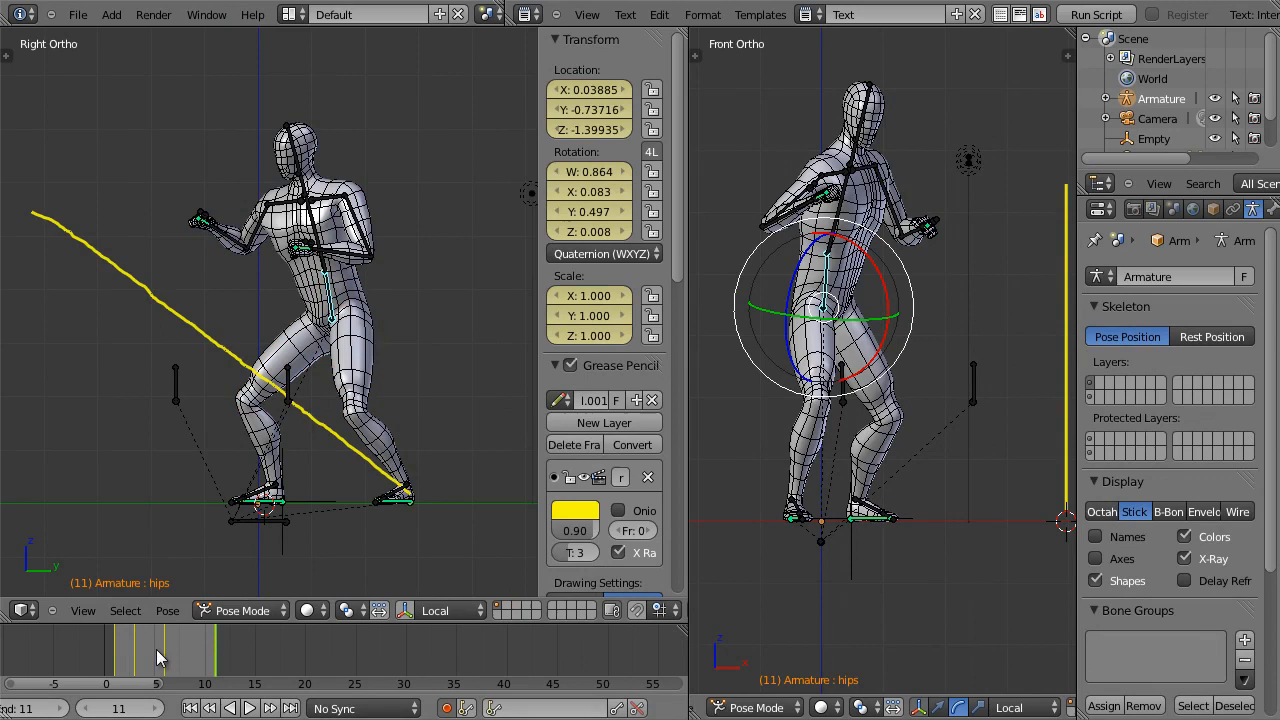
{"action": "left_click", "coordinate": [149, 651]}
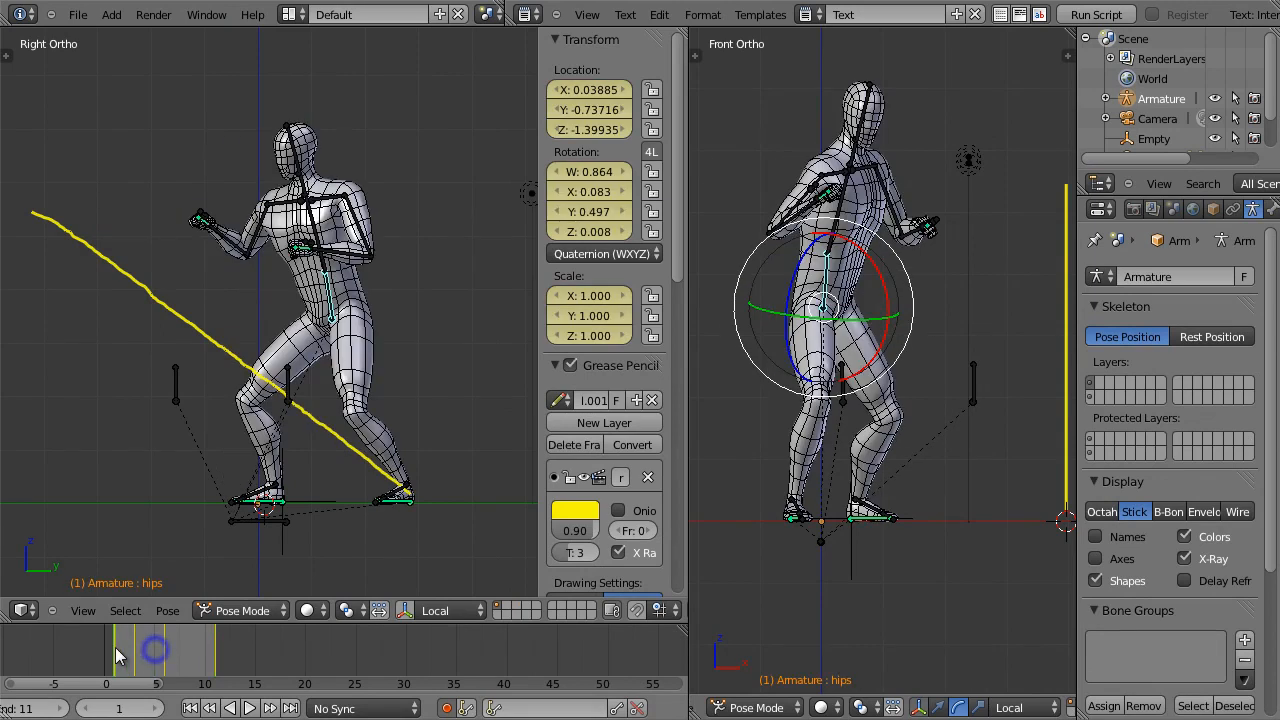
{"action": "key", "text": "Right"}
{"action": "key", "text": "Right"}
{"action": "key", "text": "Right"}
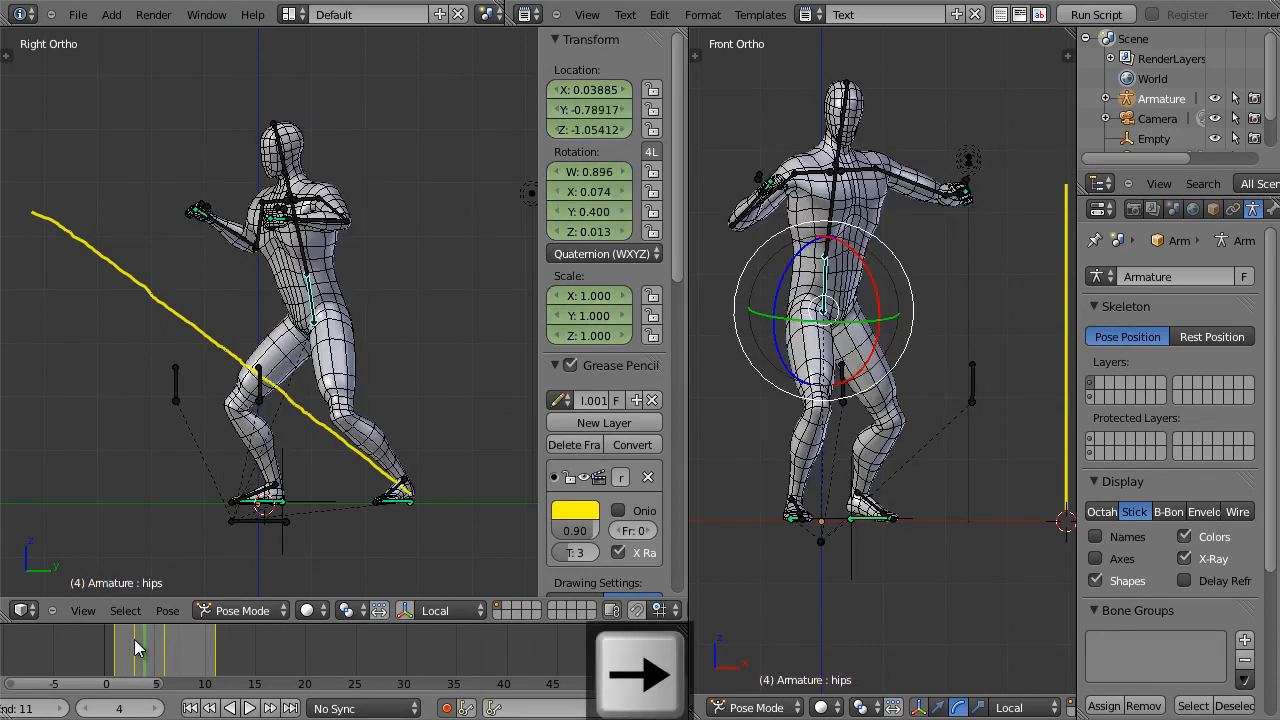
{"action": "key", "text": "Left"}
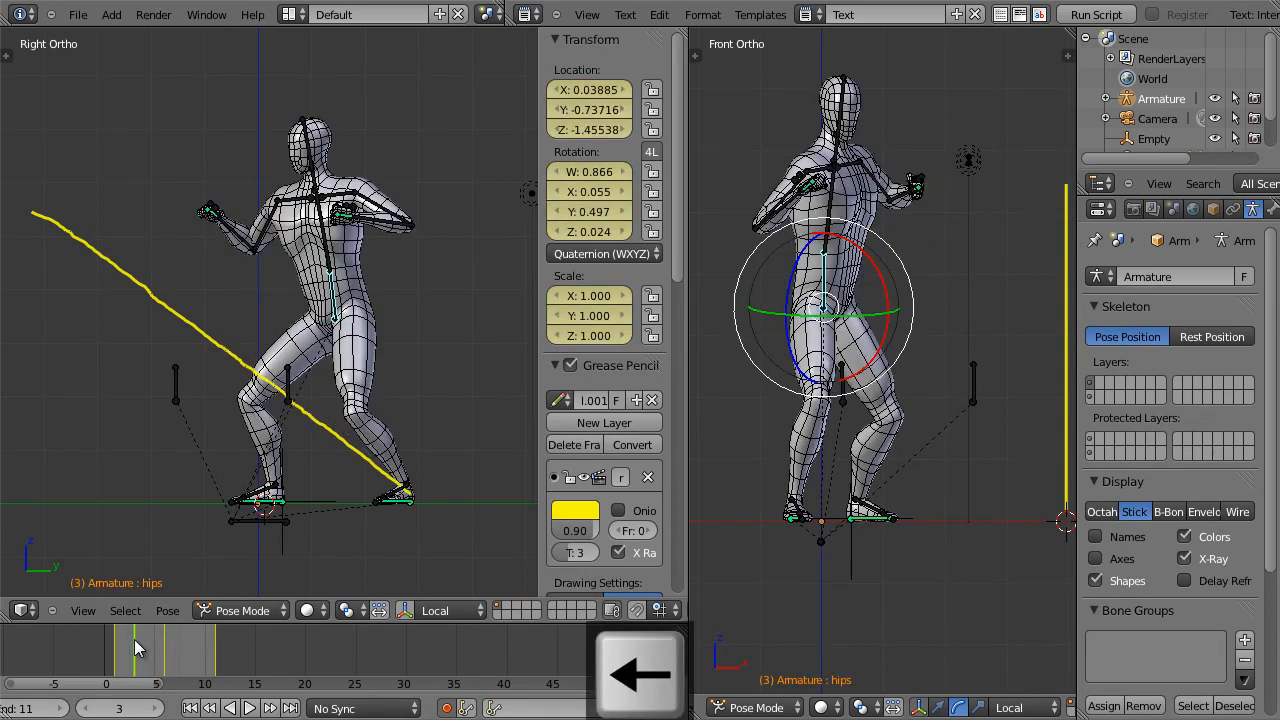
{"action": "key", "text": "Right"}
{"action": "key", "text": "Right"}
{"action": "key", "text": "Right"}
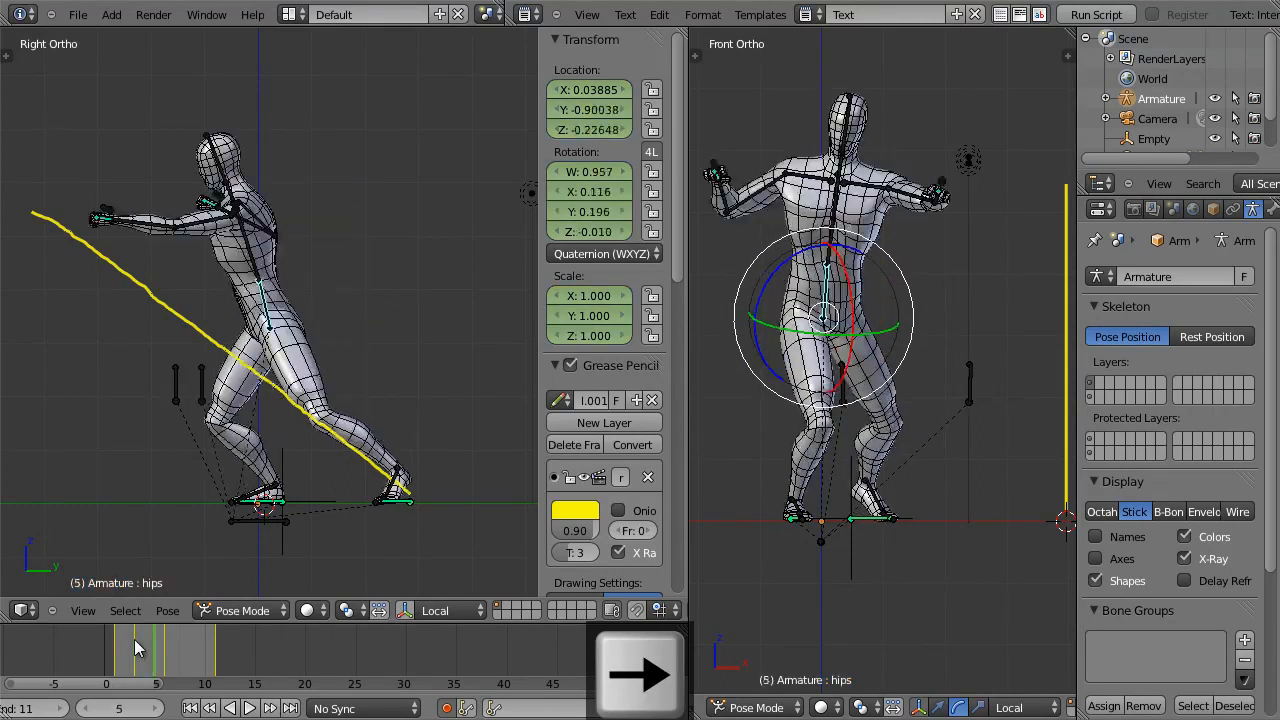
Step: In the Dope Sheet, move the punch pose's summary keyframe from frame 6 to frame 7, and return to the 3D View
{"action": "left_click", "coordinate": [24, 610]}
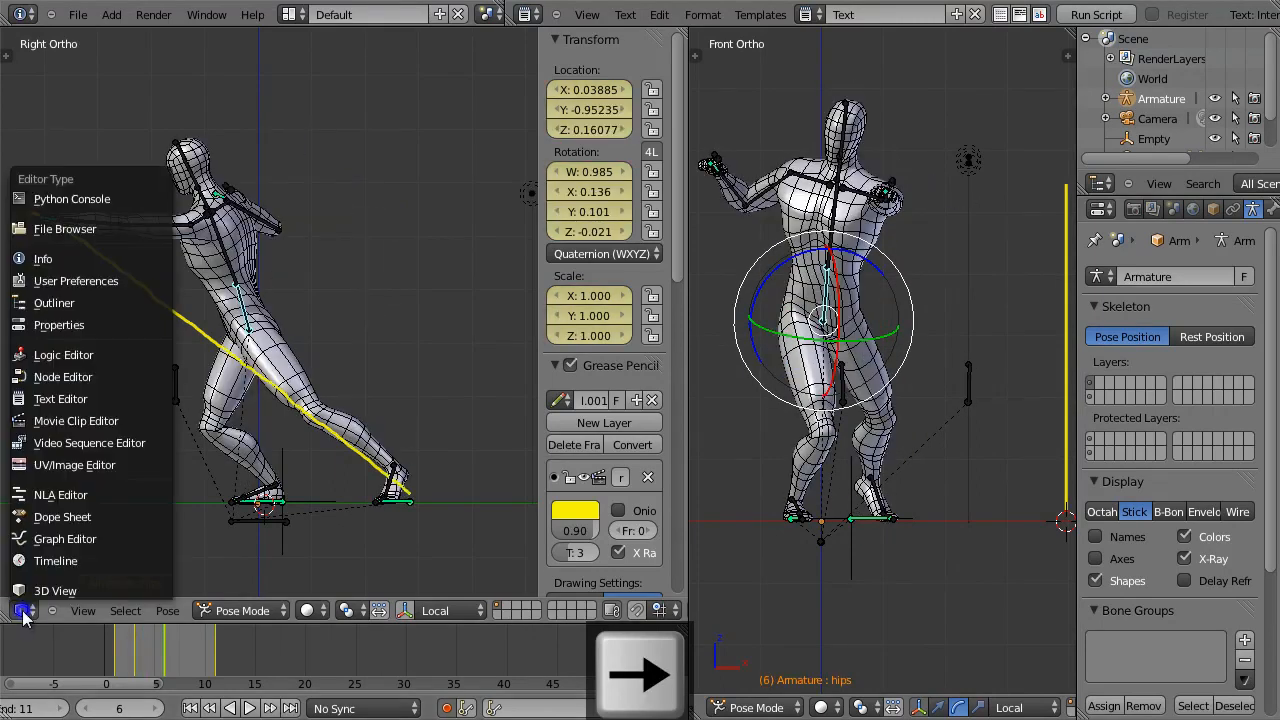
{"action": "left_click", "coordinate": [90, 519]}
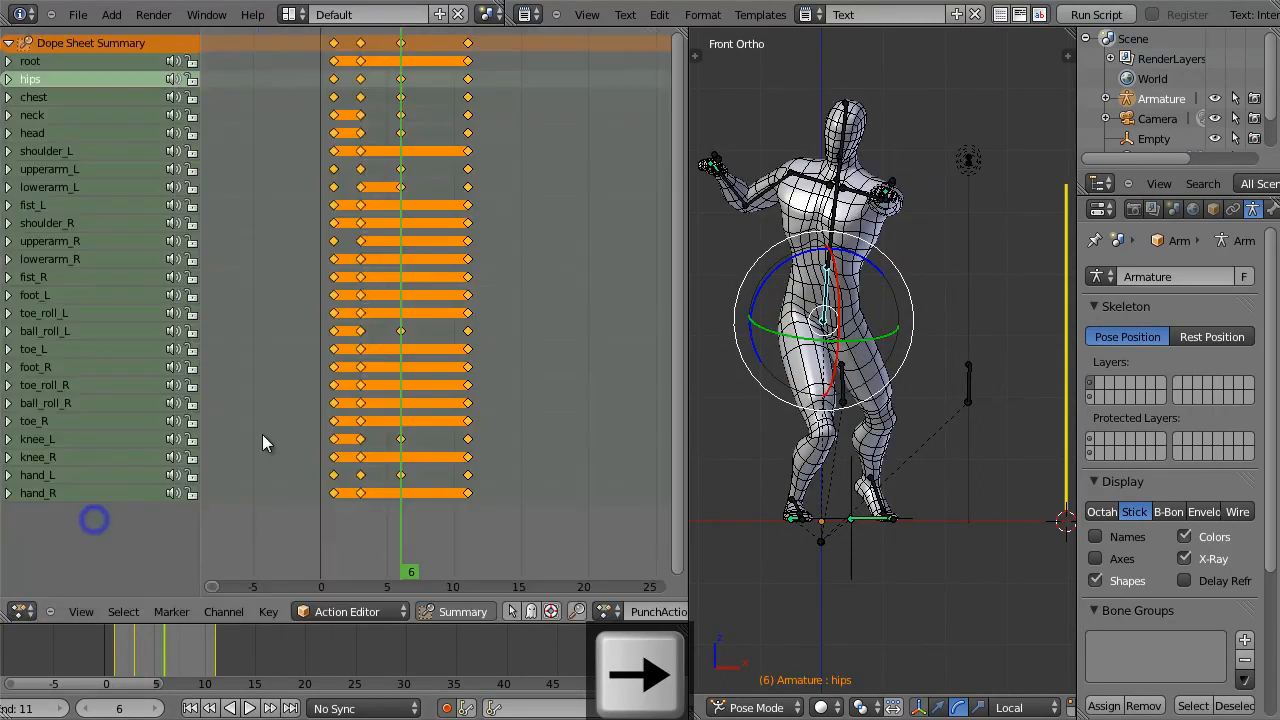
{"action": "left_click", "coordinate": [401, 43]}
{"action": "key", "text": "g"}
{"action": "left_click", "coordinate": [424, 43]}
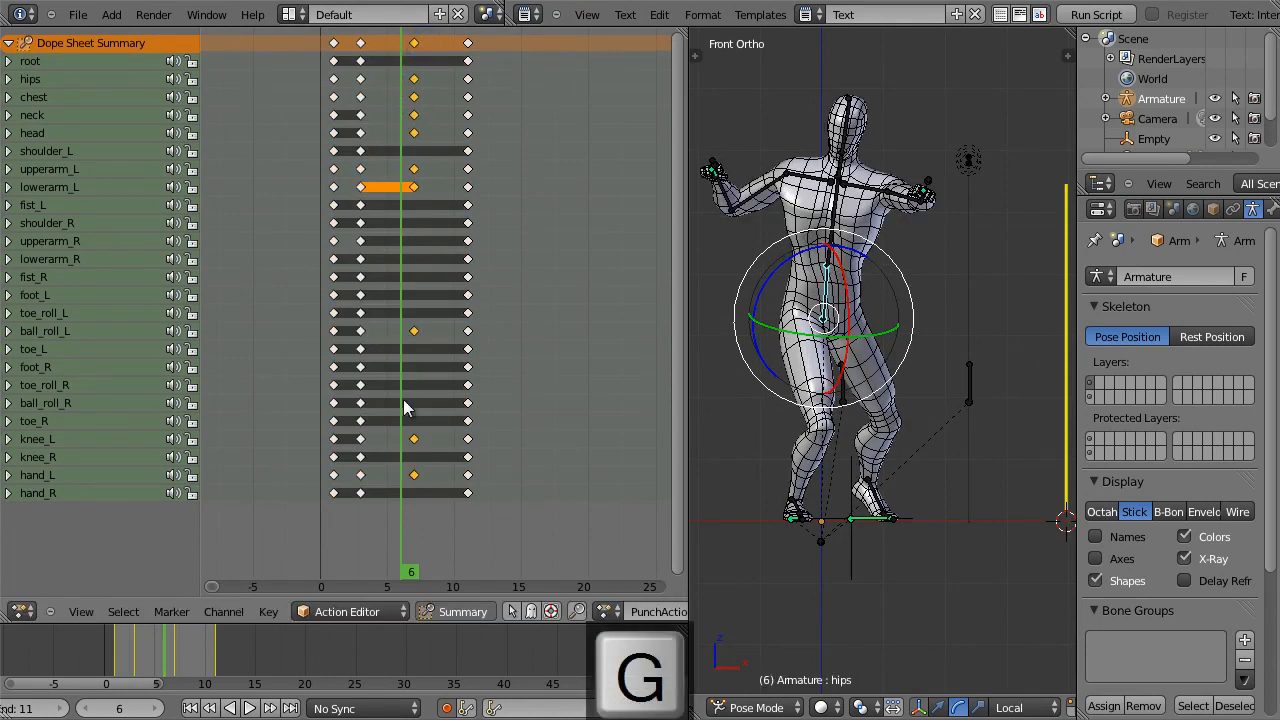
{"action": "left_click", "coordinate": [22, 611]}
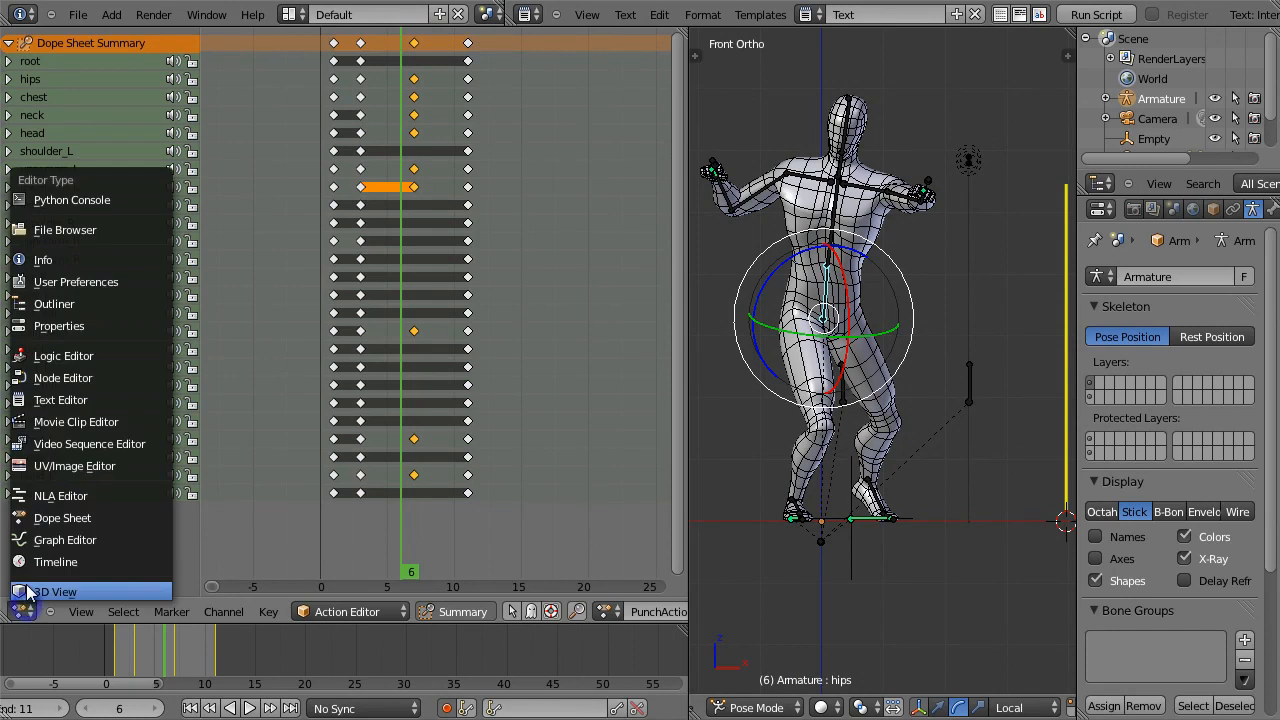
{"action": "left_click", "coordinate": [45, 592]}
Step: Step back and forth between frames 1 and 11 to examine the retimed punch
{"action": "left_click", "coordinate": [174, 642]}
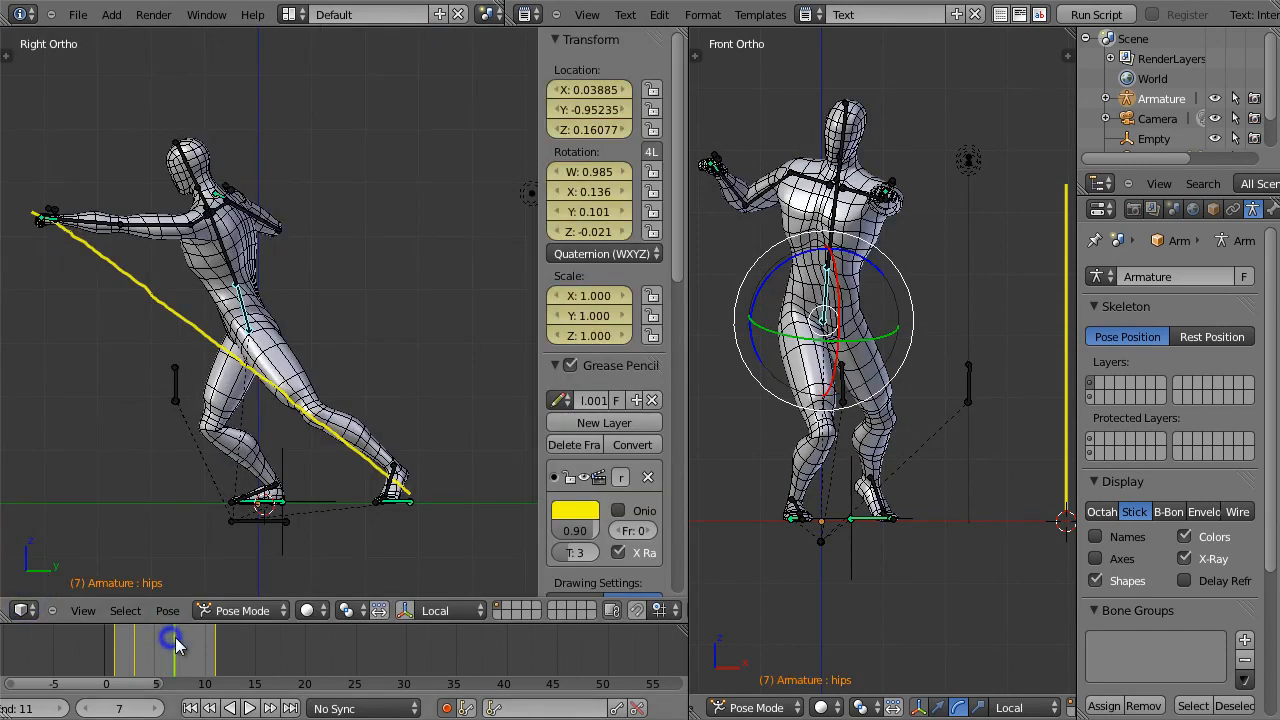
{"action": "left_click_drag", "start_coordinate": [176, 646], "coordinate": [118, 642]}
{"action": "key", "text": "Right"}
{"action": "key", "text": "Right"}
{"action": "key", "text": "Right"}
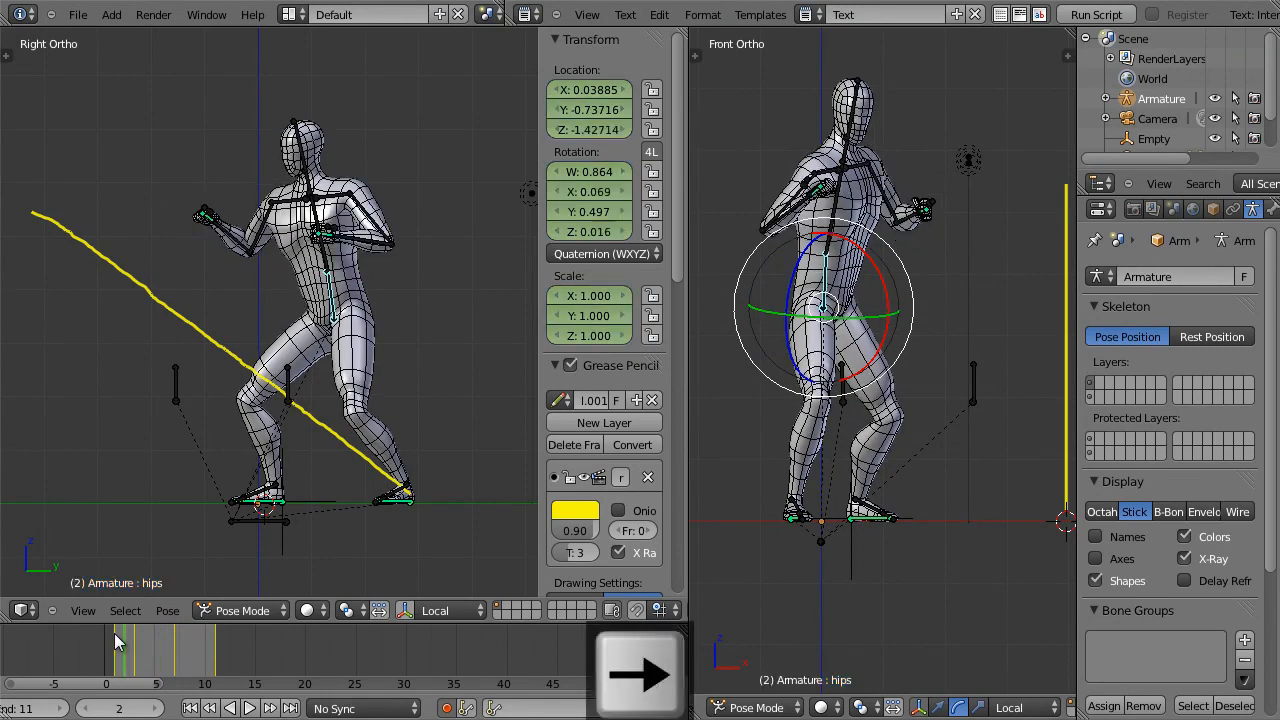
{"action": "key", "text": "Right"}
{"action": "key", "text": "Right"}
{"action": "key", "text": "Right"}
{"action": "key", "text": "Right"}
{"action": "key", "text": "Right"}
{"action": "key", "text": "Right"}
{"action": "key", "text": "Right"}
{"action": "key", "text": "Right"}
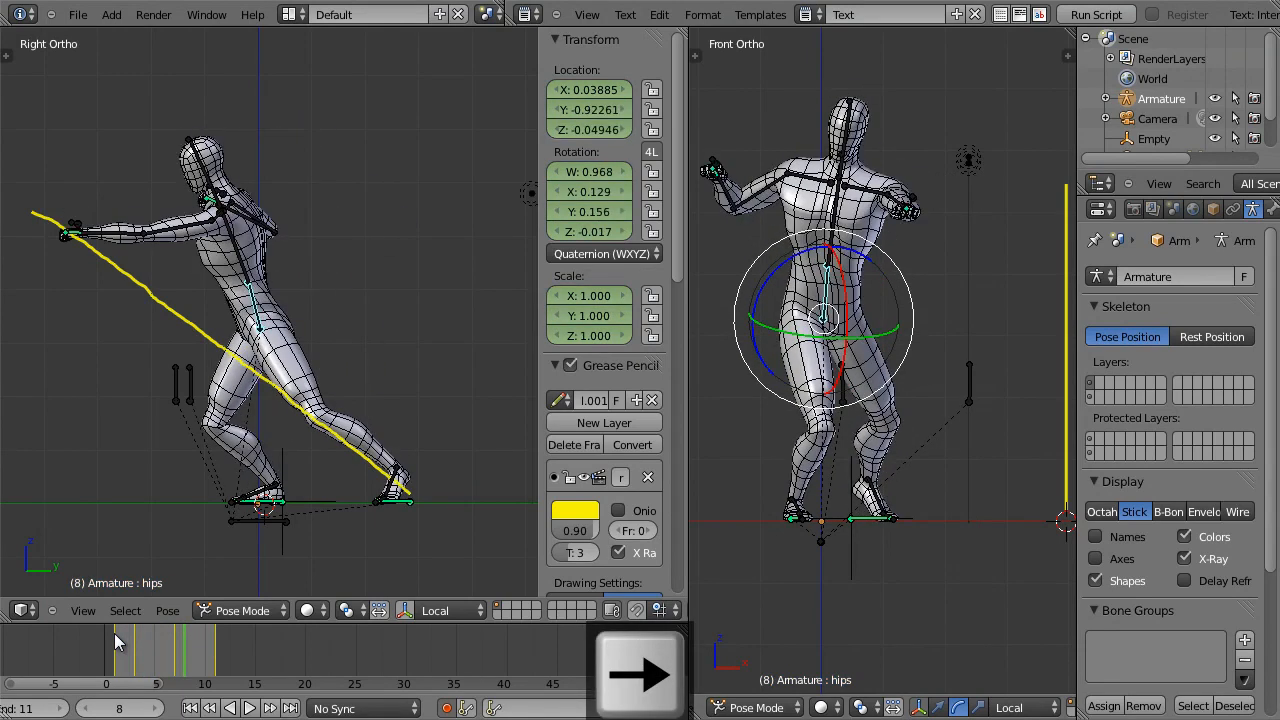
{"action": "key", "text": "Left"}
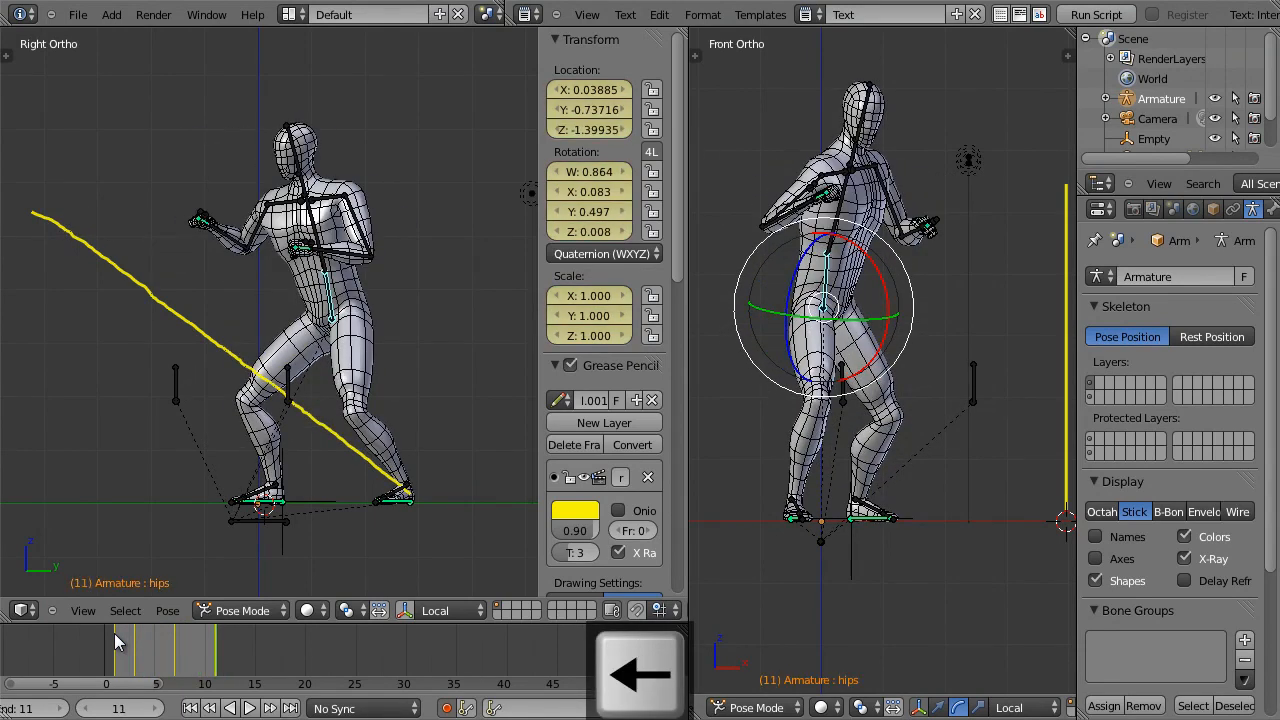
{"action": "key", "text": "Left"}
{"action": "key", "text": "Left"}
{"action": "key", "text": "Left"}
{"action": "key", "text": "Left"}
{"action": "key", "text": "Left"}
{"action": "key", "text": "Left"}
{"action": "key", "text": "Left"}
{"action": "key", "text": "Left"}
{"action": "key", "text": "Left"}
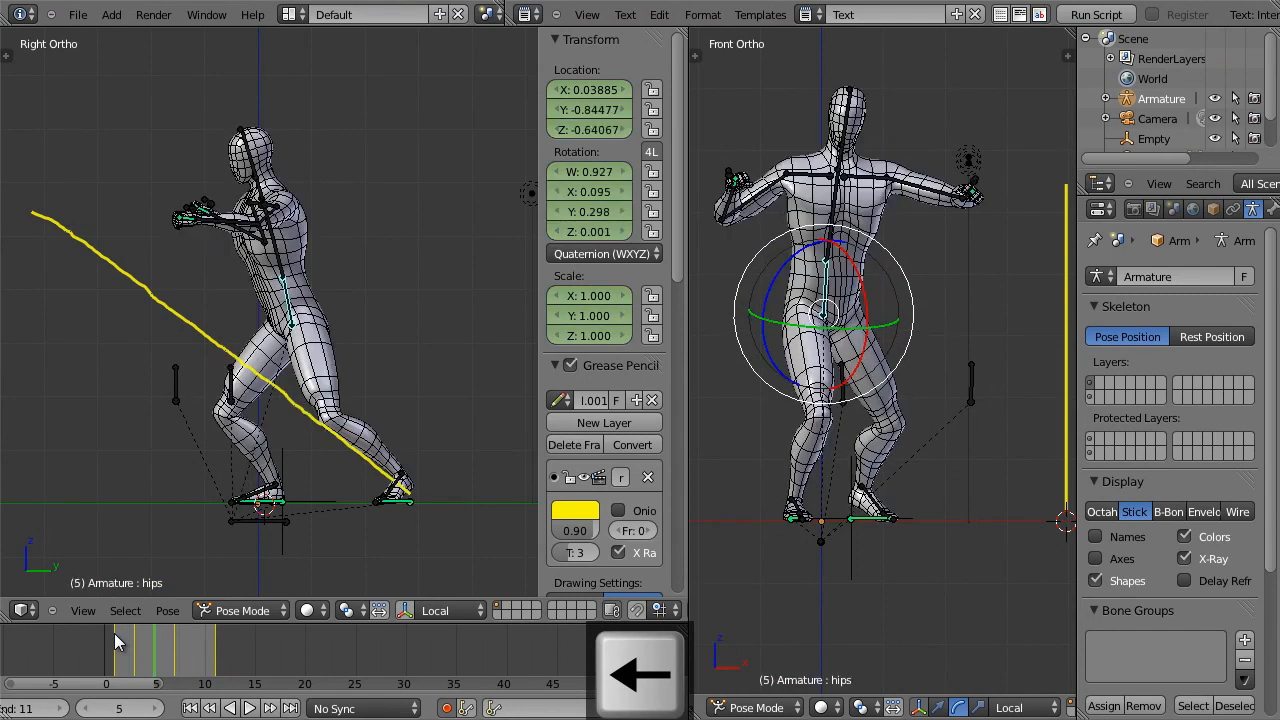
{"action": "key", "text": "Left"}
{"action": "key", "text": "Right"}
{"action": "key", "text": "Right"}
{"action": "key", "text": "Right"}
{"action": "key", "text": "Right"}
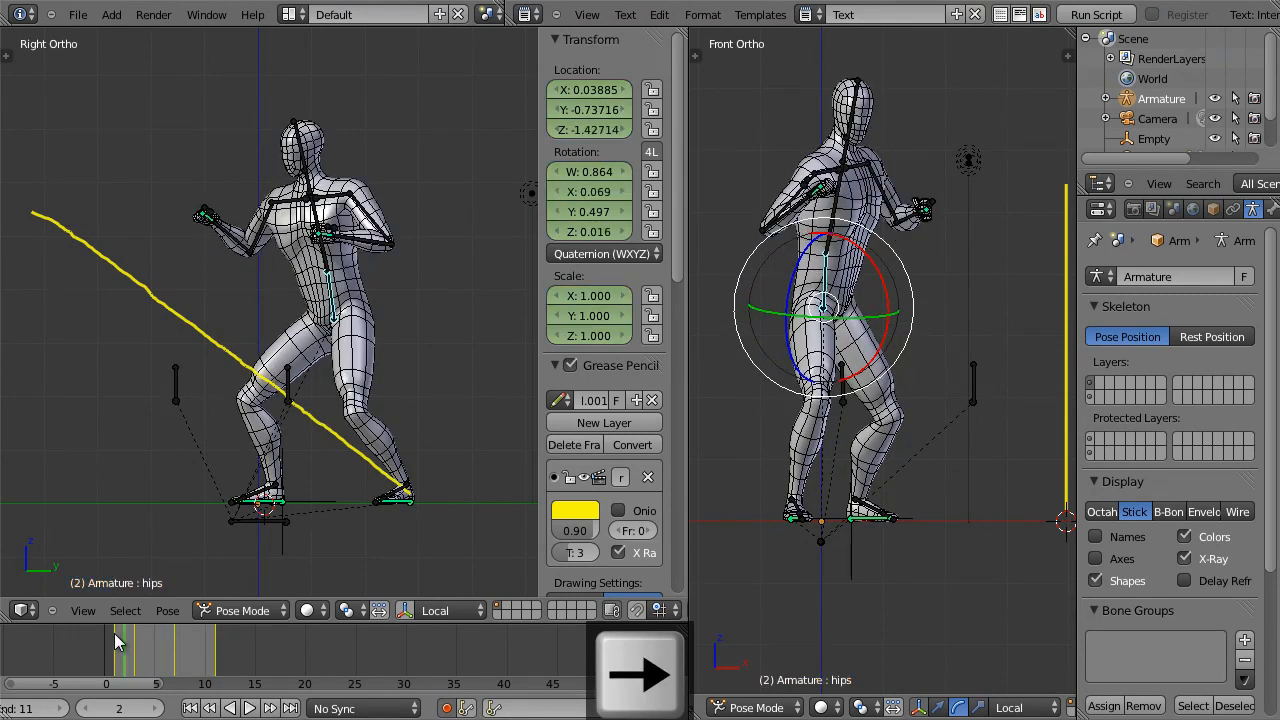
{"action": "key", "text": "Right"}
{"action": "key", "text": "Right"}
{"action": "key", "text": "Right"}
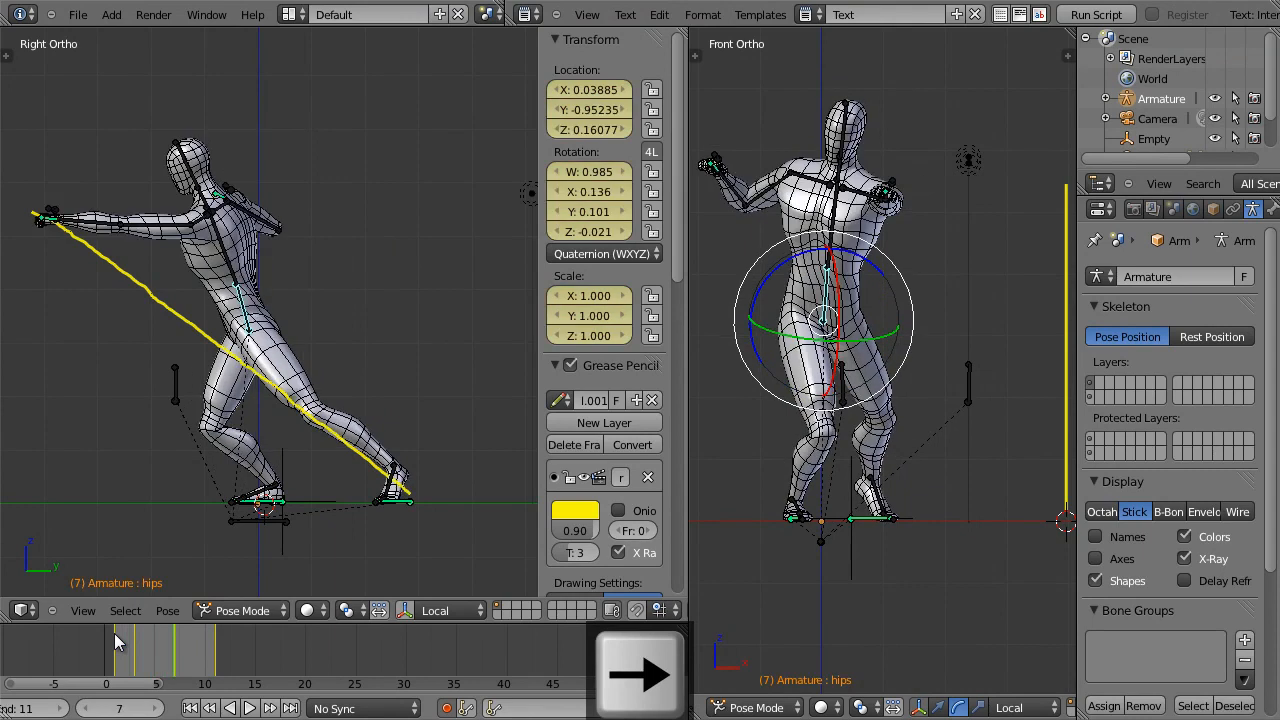
{"action": "key", "text": "Left"}
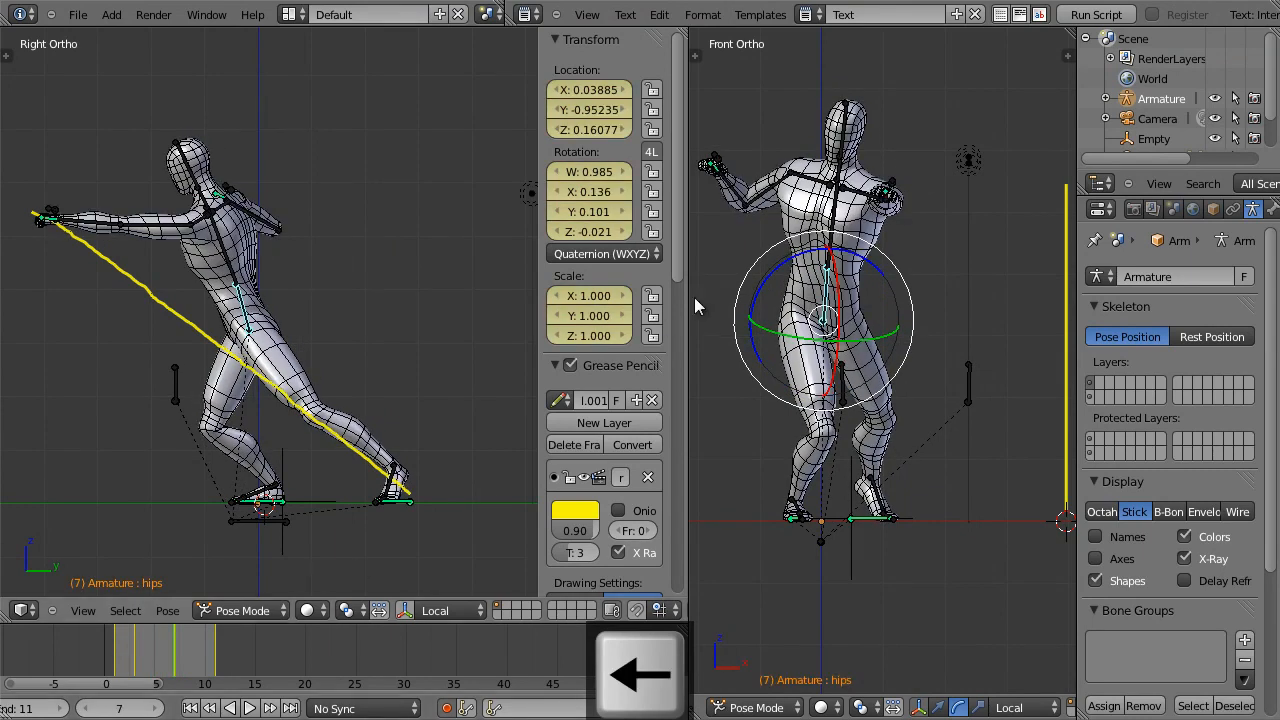
Step: At frame 7, bend lowerarm_R to an X rotation of about 132.6° and twist hand_R about its local Y axis to W 0.857, Y 0.515
{"action": "right_click", "coordinate": [735, 187]}
{"action": "left_click_drag", "start_coordinate": [763, 183], "coordinate": [775, 179]}
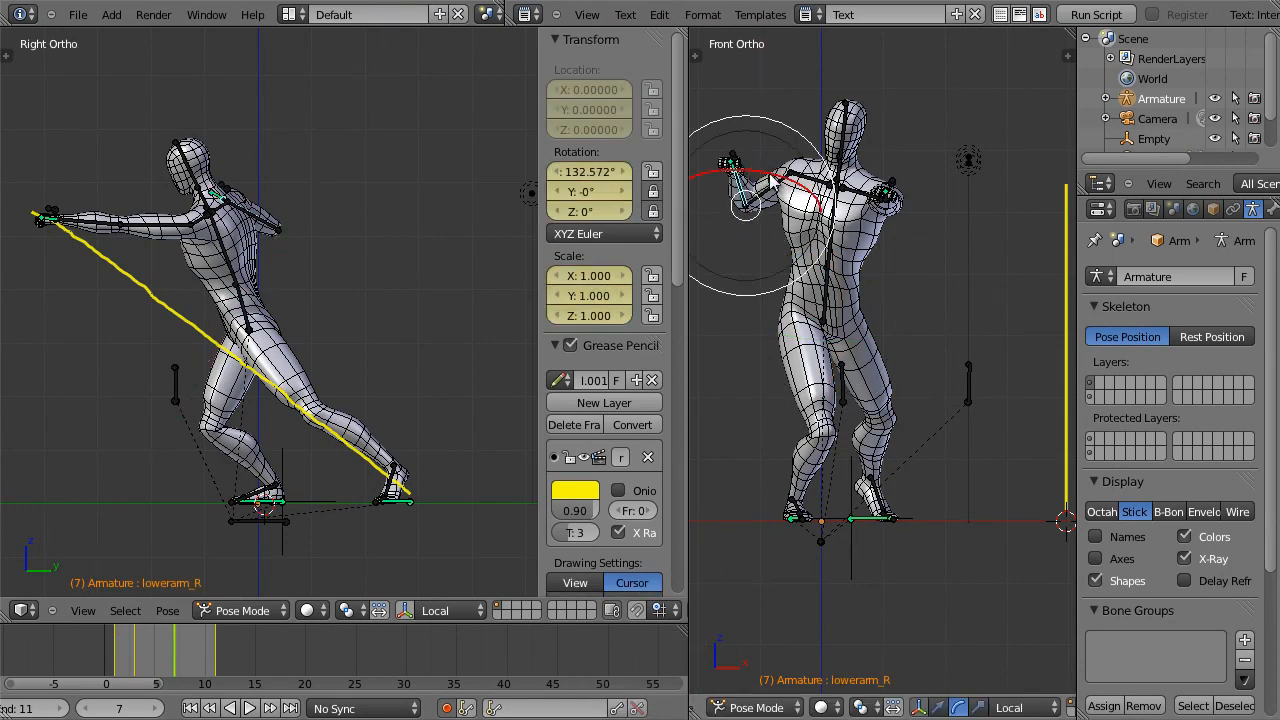
{"action": "right_click", "coordinate": [731, 166]}
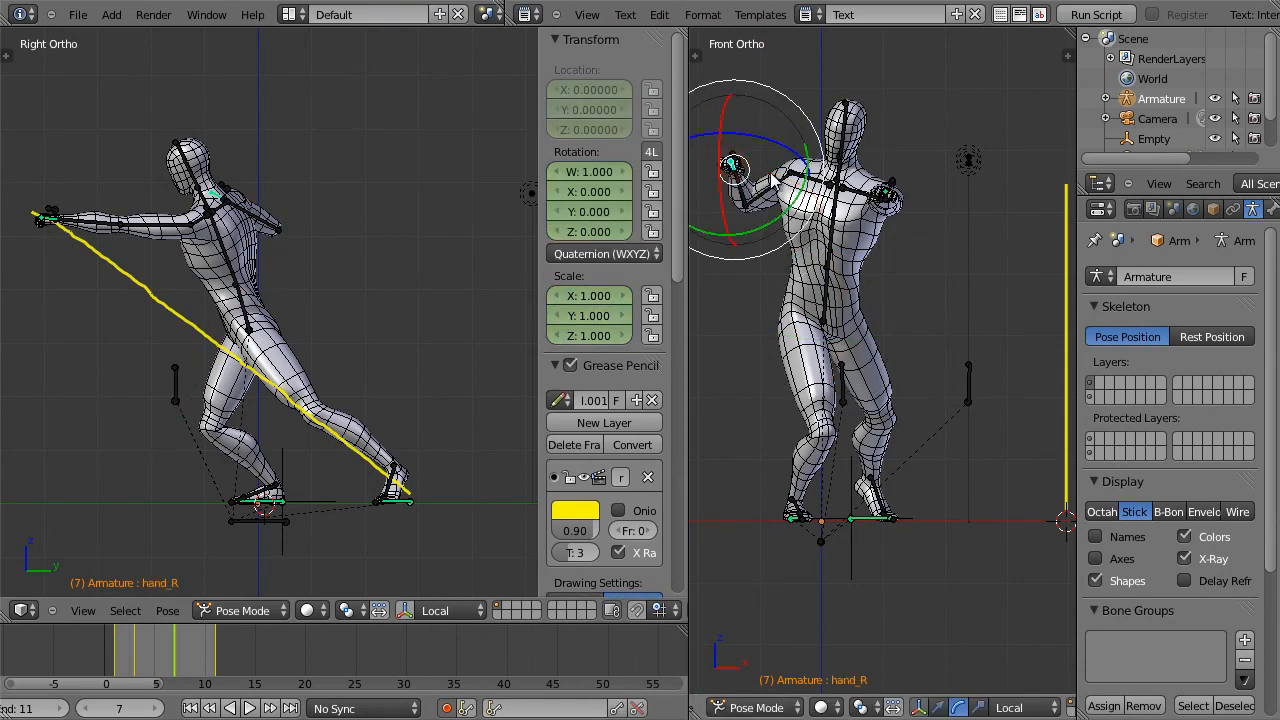
{"action": "key", "text": "r"}
{"action": "key", "text": "y"}
{"action": "key", "text": "y"}
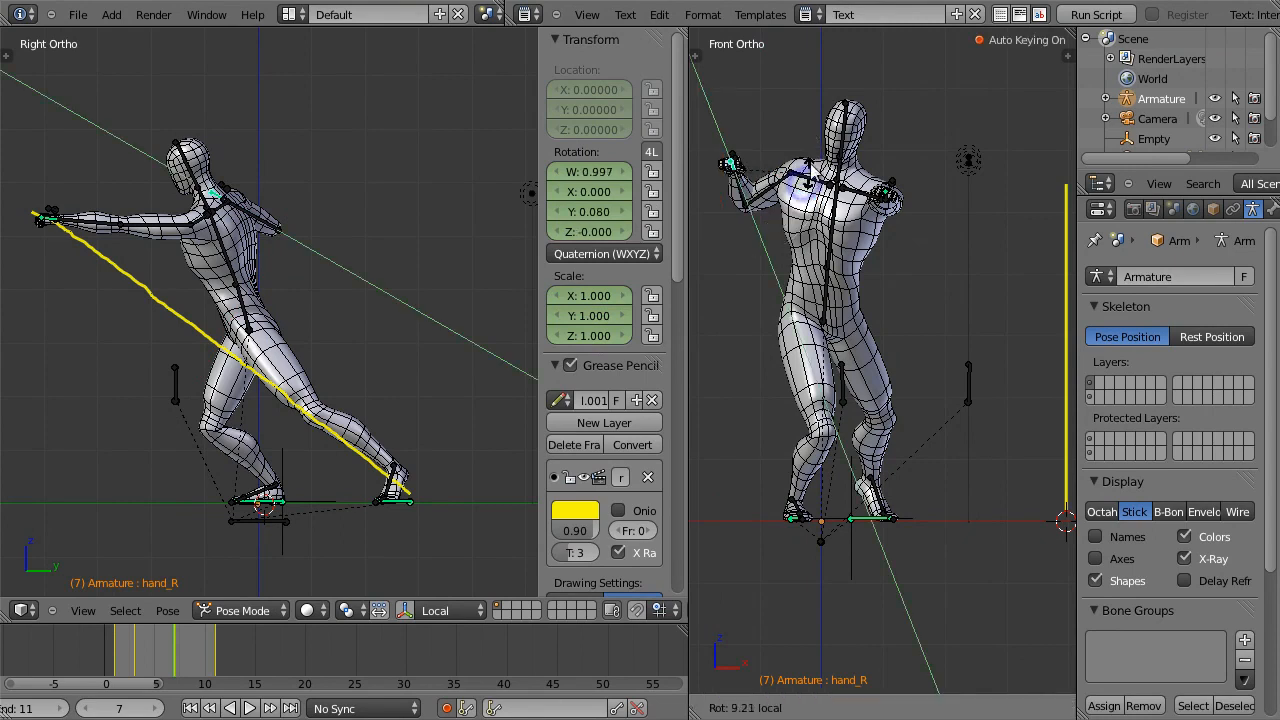
{"action": "left_click", "coordinate": [817, 71]}
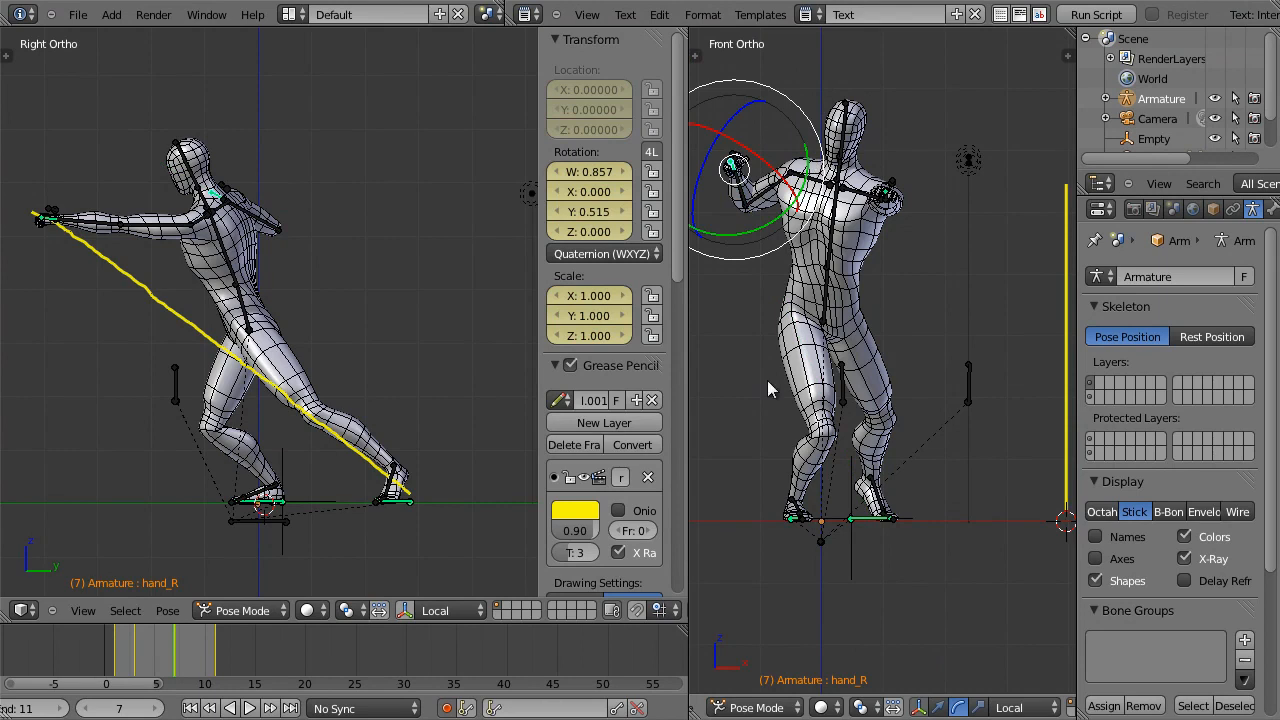
Step: Rotate ball_roll_R slightly about its X axis at frame 7 to about W 0.996, X 0.090
{"action": "mouse_move", "coordinate": [168, 651]}
{"action": "left_mouse_down"}
{"action": "mouse_move", "coordinate": [119, 651]}
{"action": "mouse_move", "coordinate": [194, 645]}
{"action": "mouse_move", "coordinate": [177, 643]}
{"action": "left_mouse_up"}
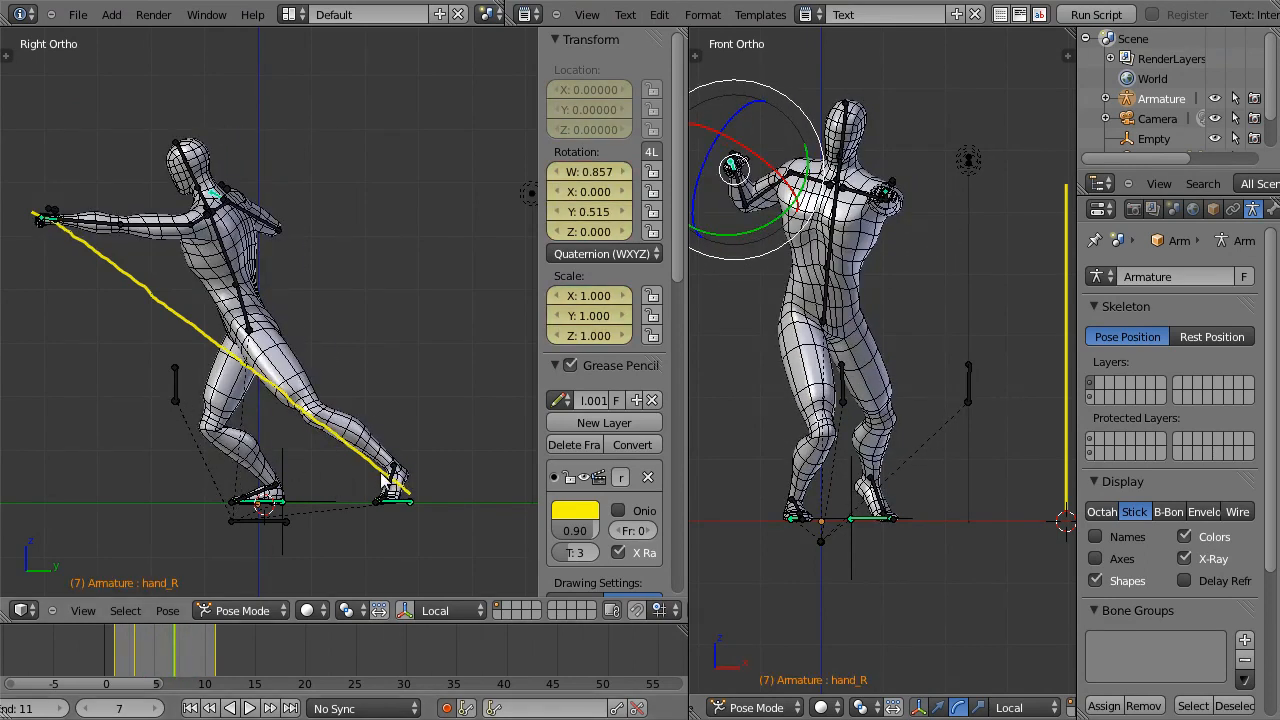
{"action": "right_click", "coordinate": [268, 492]}
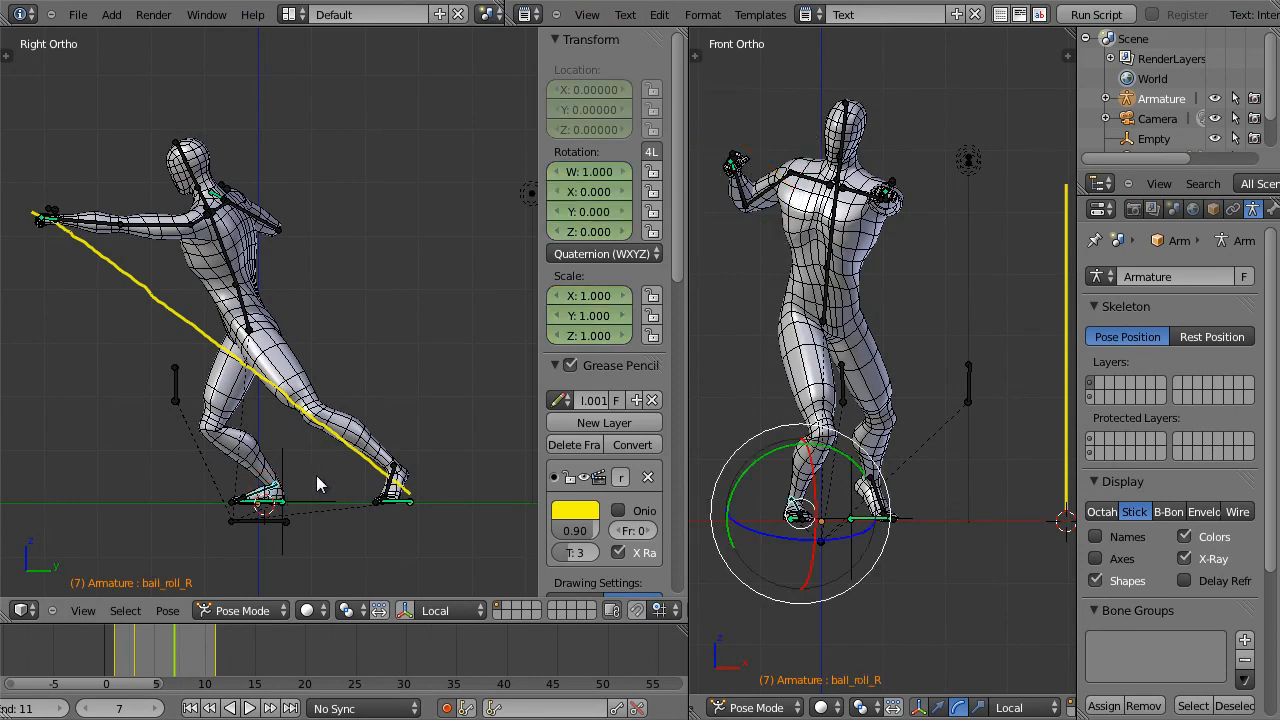
{"action": "left_click_drag", "start_coordinate": [818, 503], "coordinate": [818, 508]}
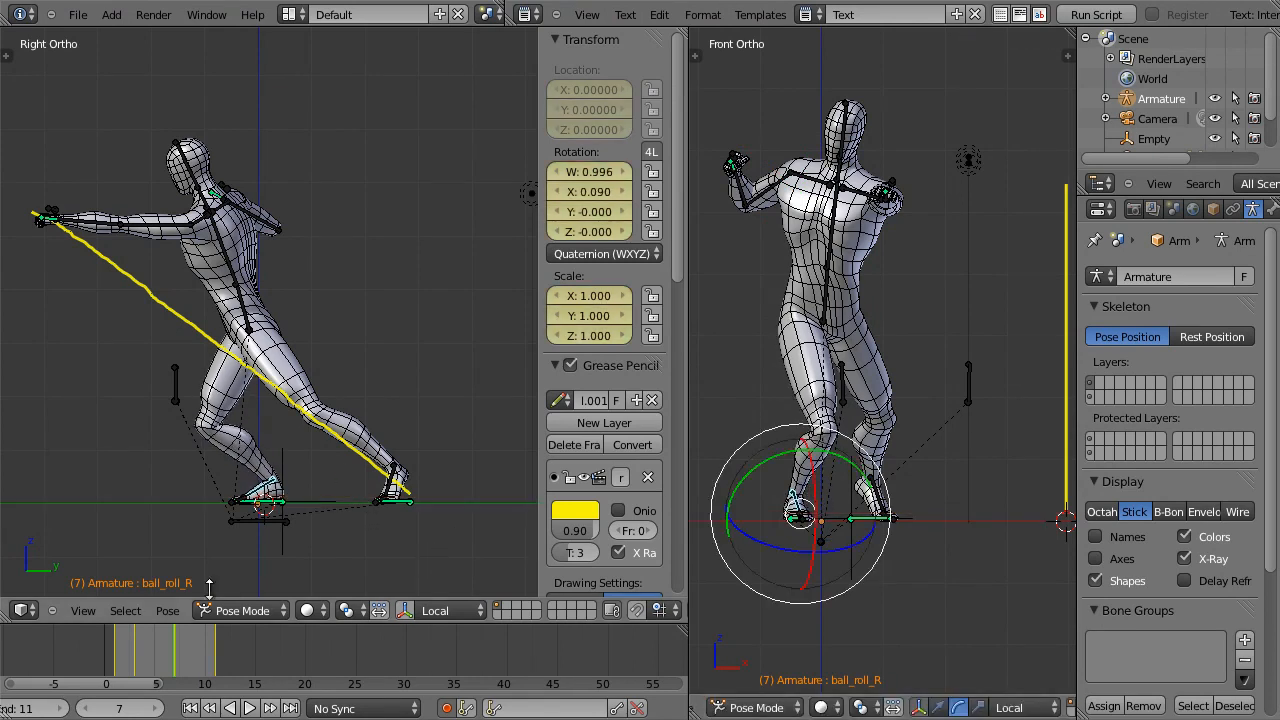
Step: Twist hand_L at frame 3 to a Y rotation of about -53.3° and scrub to frame 11 to check the motion
{"action": "left_click_drag", "start_coordinate": [170, 640], "coordinate": [117, 645]}
{"action": "key", "text": "Right"}
{"action": "key", "text": "Right"}
{"action": "key", "text": "Right"}
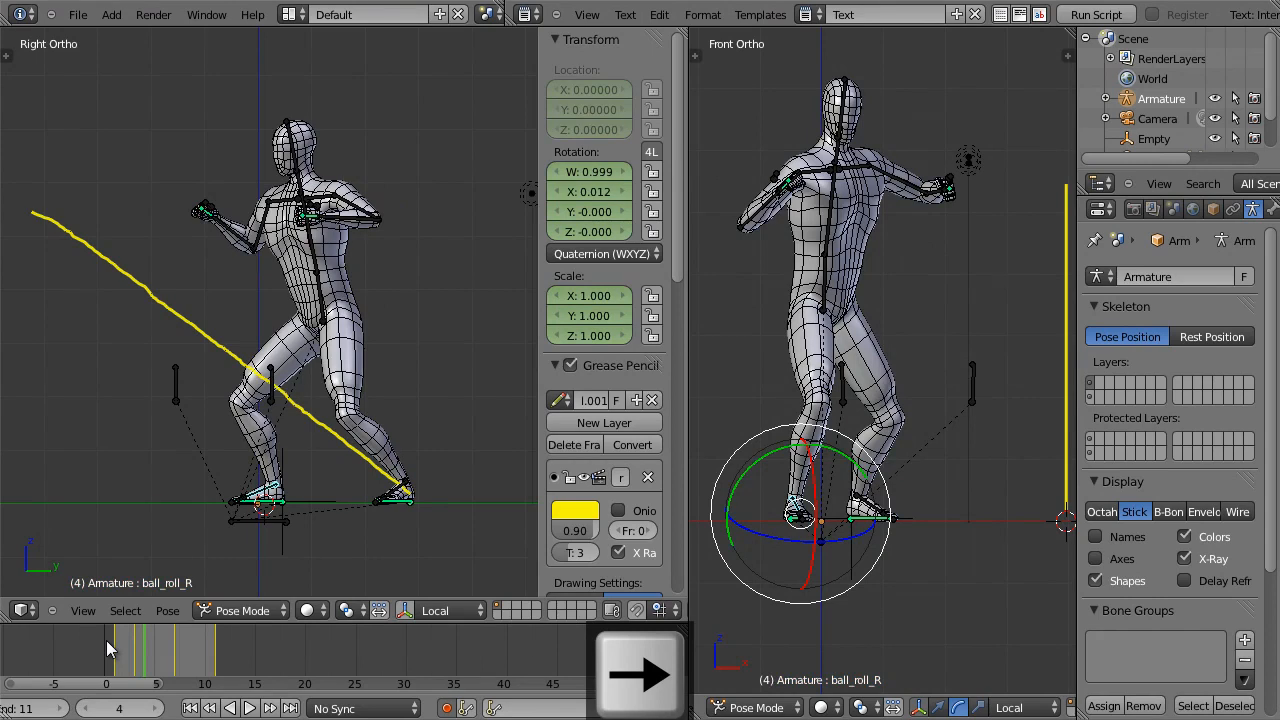
{"action": "key", "text": "Left"}
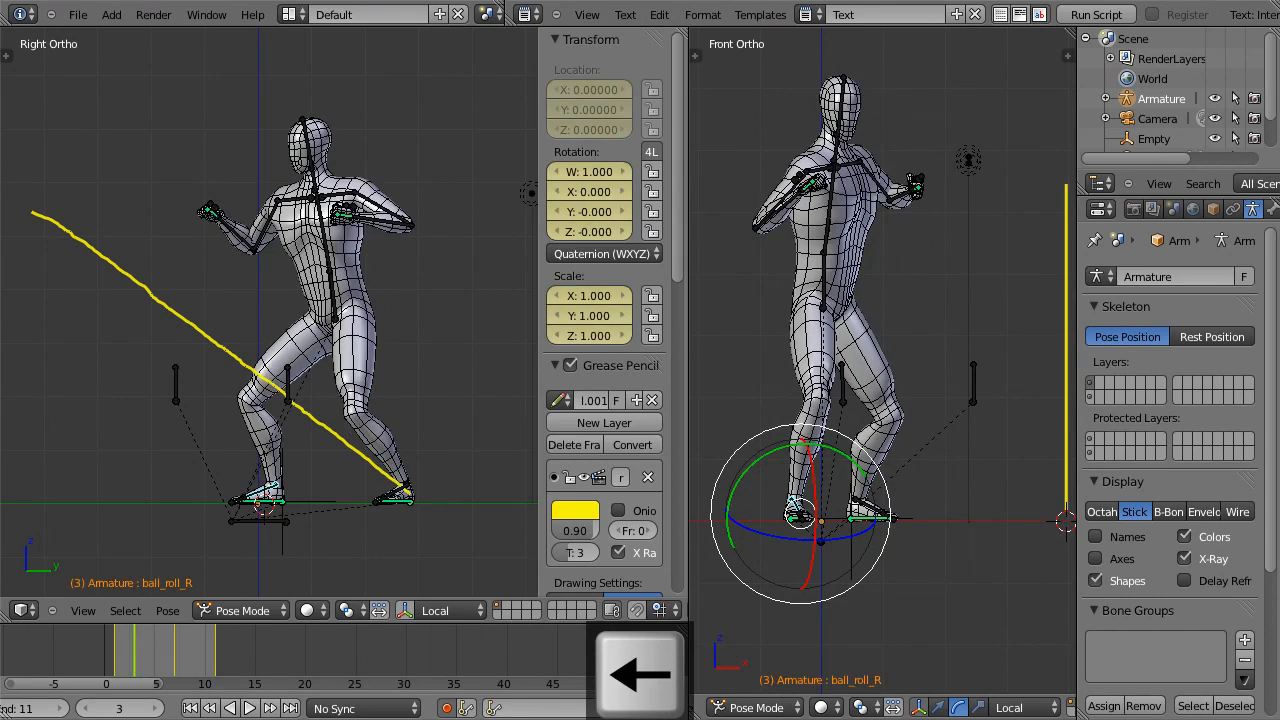
{"action": "right_click", "coordinate": [346, 222]}
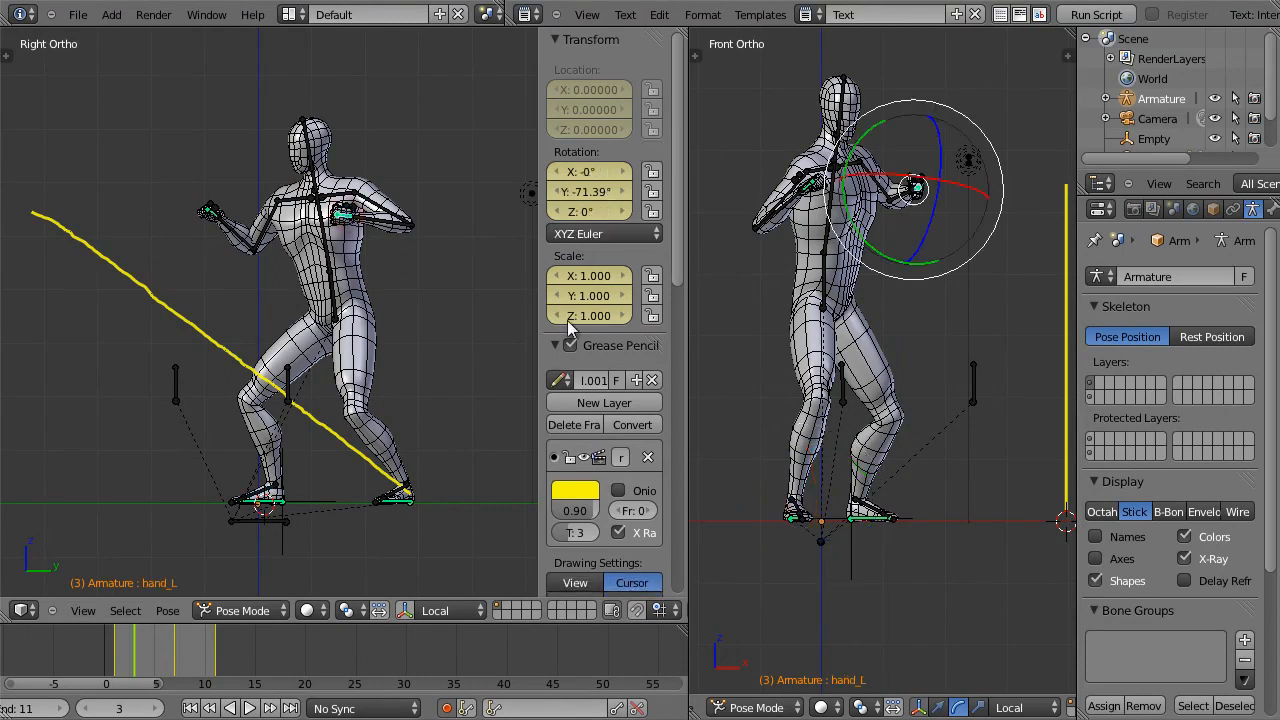
{"action": "left_click_drag", "start_coordinate": [937, 268], "coordinate": [958, 256]}
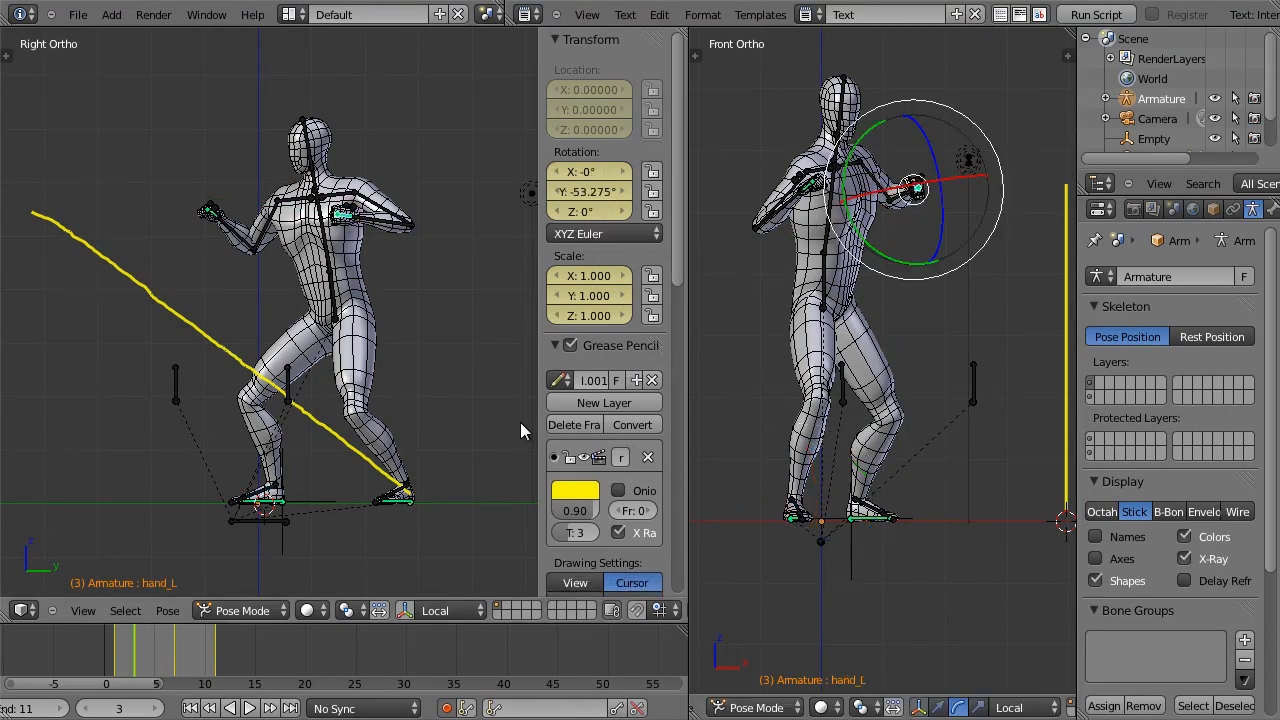
{"action": "left_click_drag", "start_coordinate": [130, 662], "coordinate": [162, 680]}
{"action": "left_click_drag", "start_coordinate": [181, 680], "coordinate": [215, 684]}
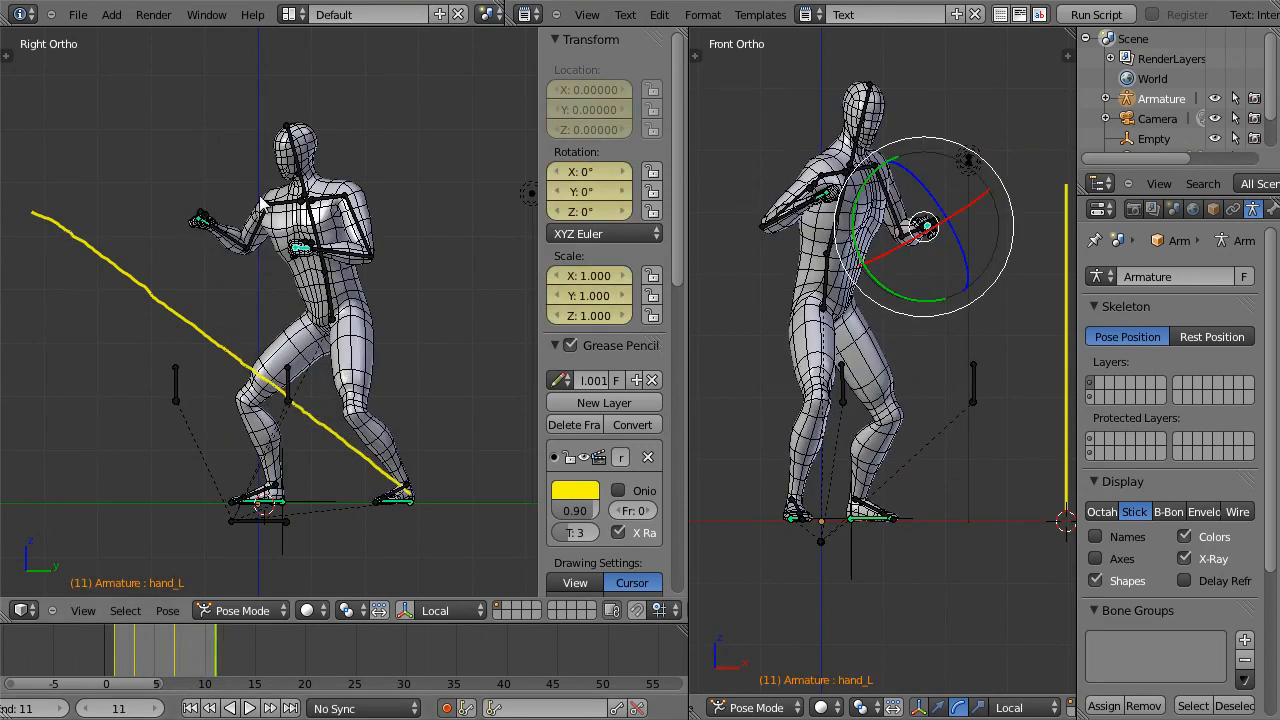
Step: Save the file on the desktop as a new, incrementally numbered version of the hero blend file
{"action": "left_click", "coordinate": [78, 15]}
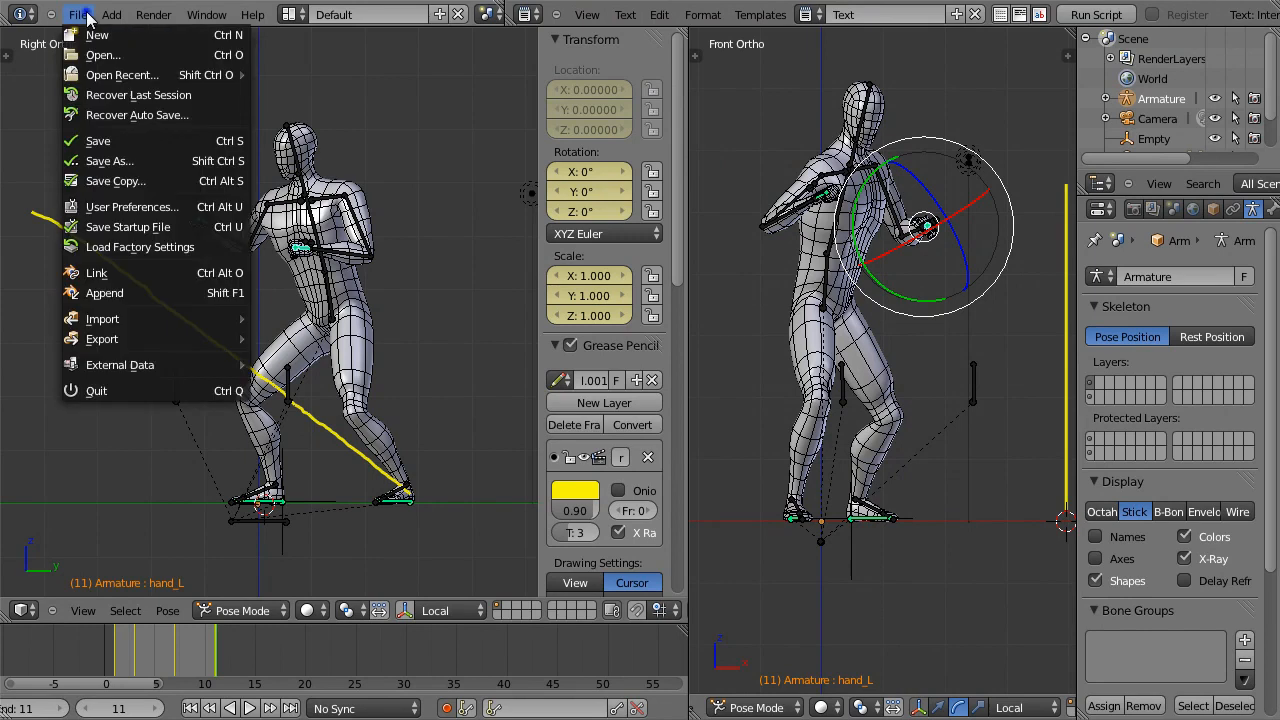
{"action": "left_click", "coordinate": [150, 161]}
{"action": "key", "text": "KP_Add"}
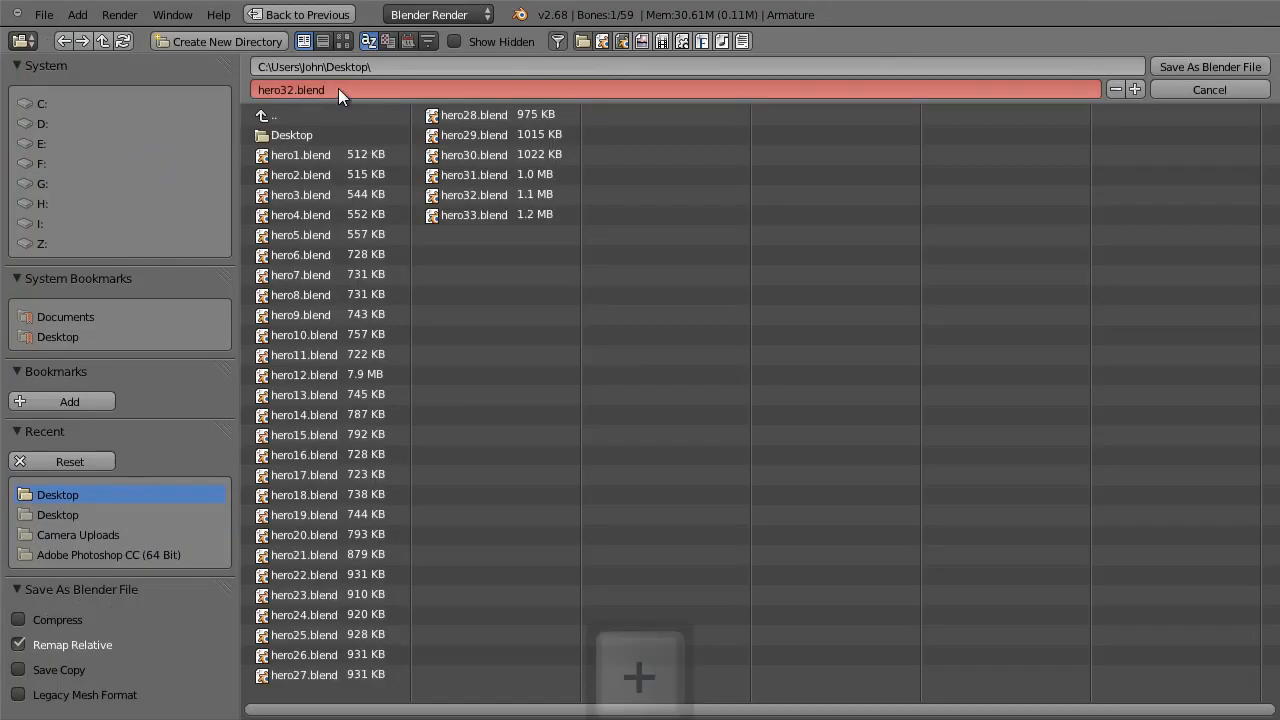
{"action": "left_click", "coordinate": [1174, 66]}
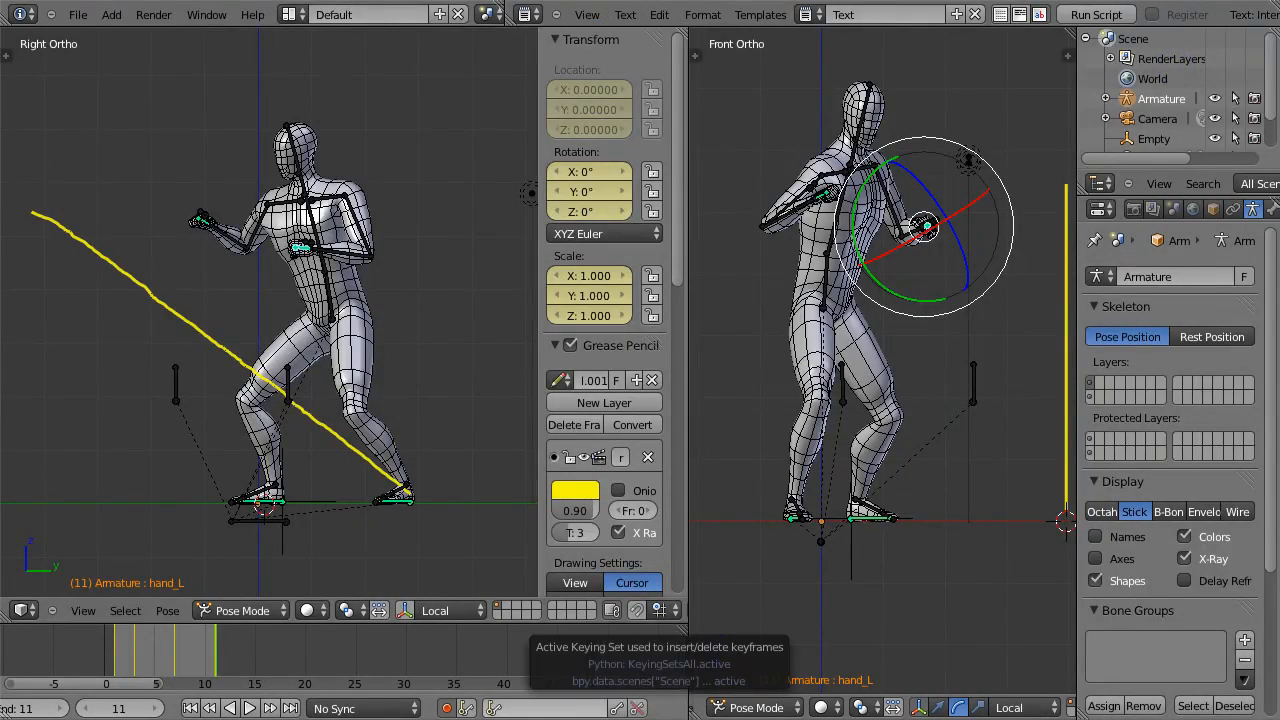